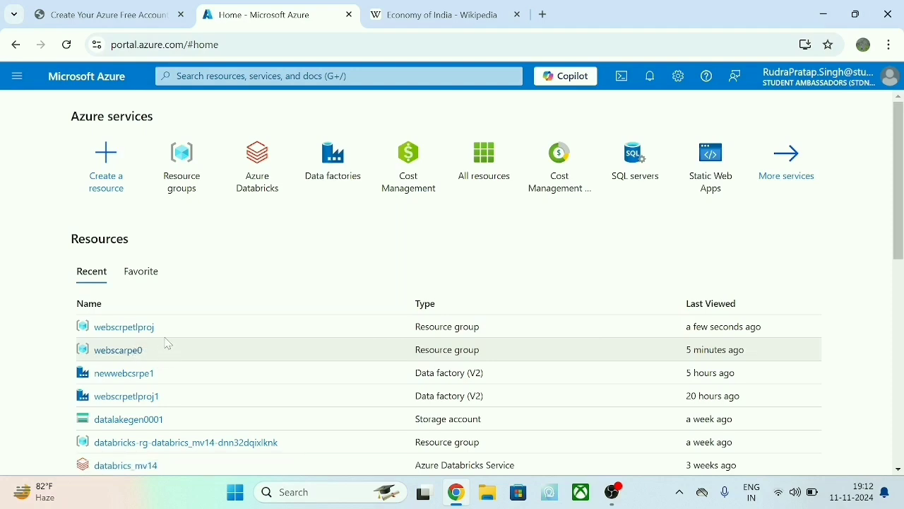
Switch to the Economy of India Wikipedia article, check its web address and reload the page.
{"action": "left_click", "coordinate": [438, 14]}
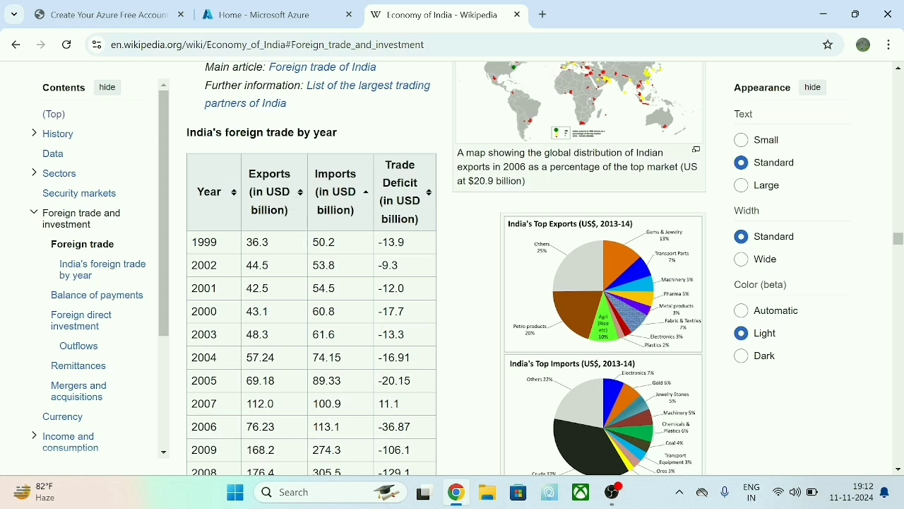
{"action": "left_click", "coordinate": [457, 57]}
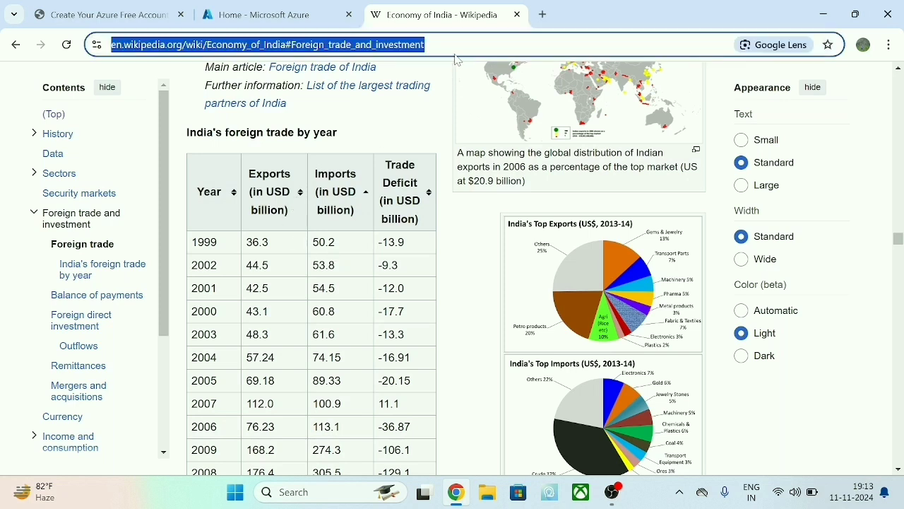
{"action": "left_click", "coordinate": [439, 48]}
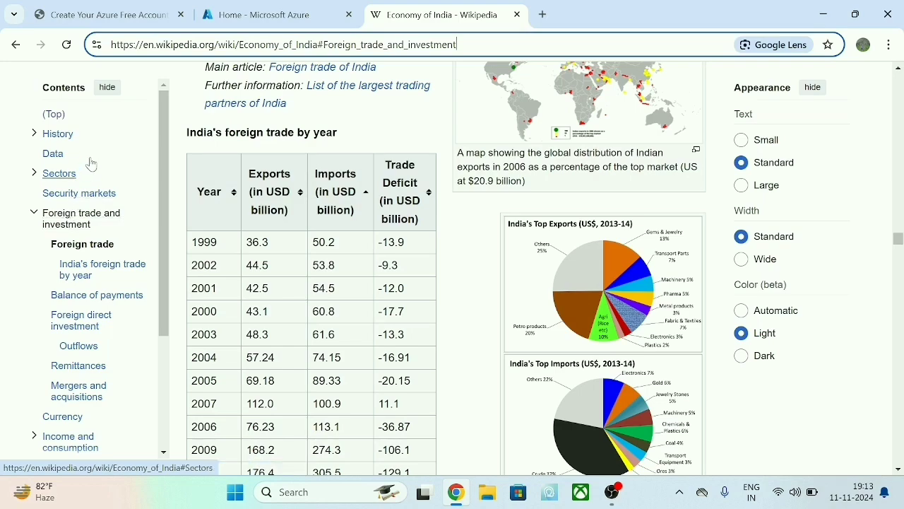
{"action": "left_click", "coordinate": [66, 45]}
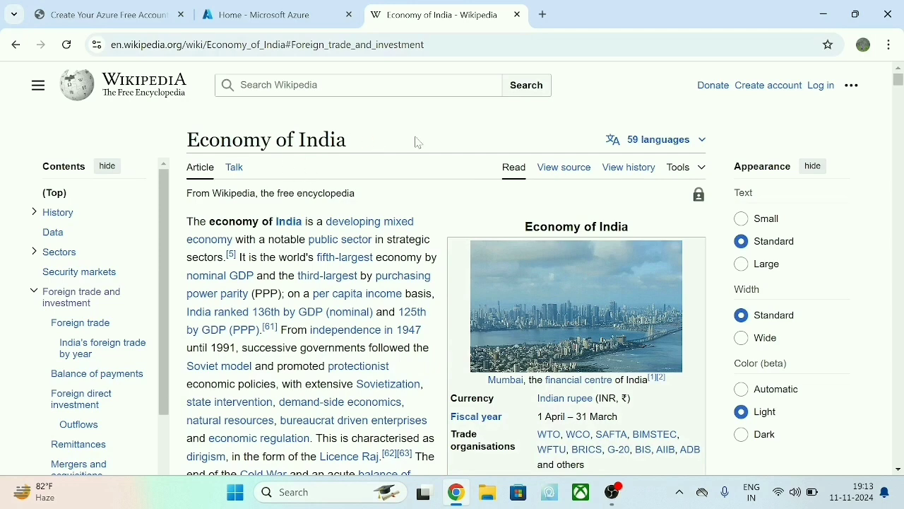
Go to the article's Foreign trade and investment section and examine the table of India's foreign trade by year.
{"action": "left_click", "coordinate": [99, 302]}
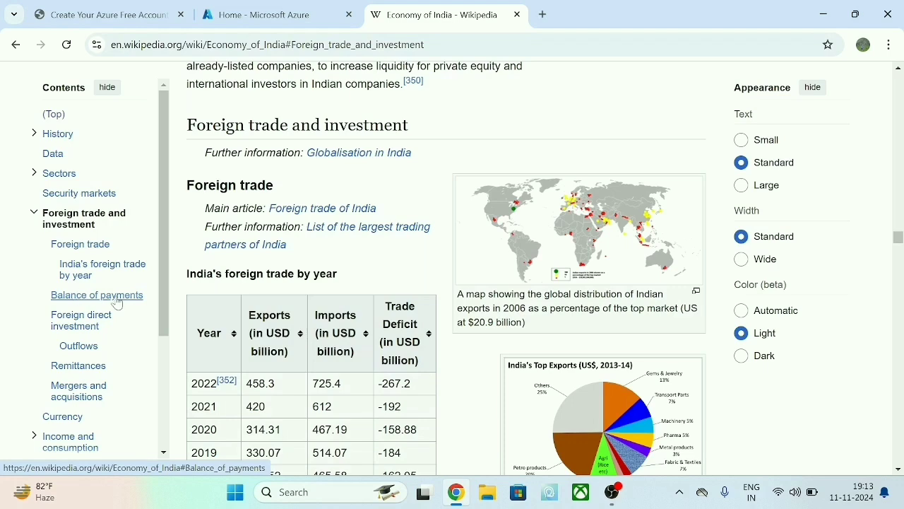
{"action": "left_click_drag", "start_coordinate": [187, 276], "coordinate": [366, 281]}
{"action": "left_click", "coordinate": [368, 280]}
{"action": "scroll", "coordinate": [345, 306], "scroll_direction": "down", "scroll_amount": 1}
{"action": "scroll", "coordinate": [345, 306], "scroll_direction": "down", "scroll_amount": 2}
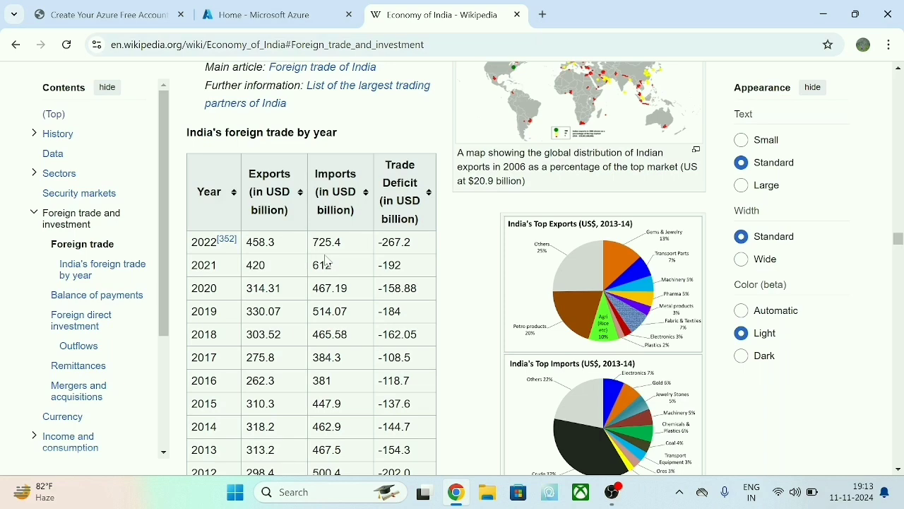
Switch back to the Azure portal and start a new resource group named yt_vid01.
{"action": "left_click", "coordinate": [323, 14]}
{"action": "mouse_move", "coordinate": [150, 189]}
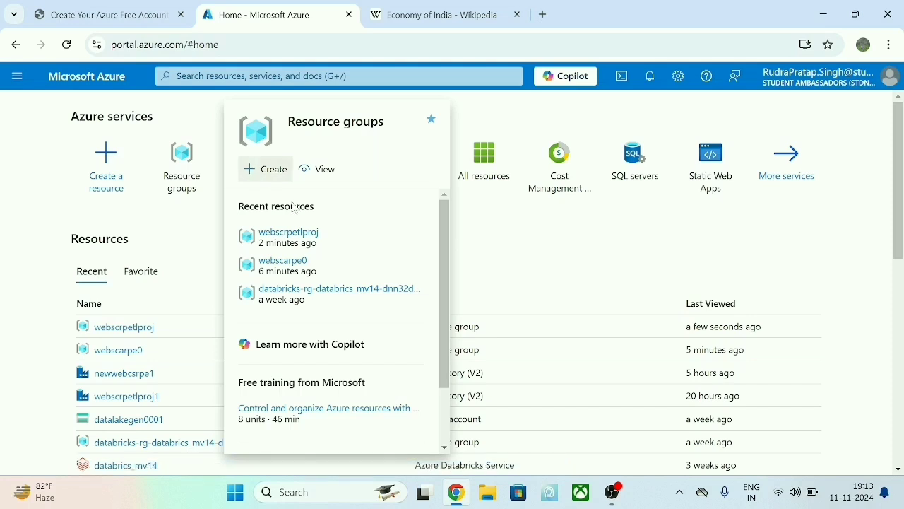
{"action": "left_click", "coordinate": [265, 170]}
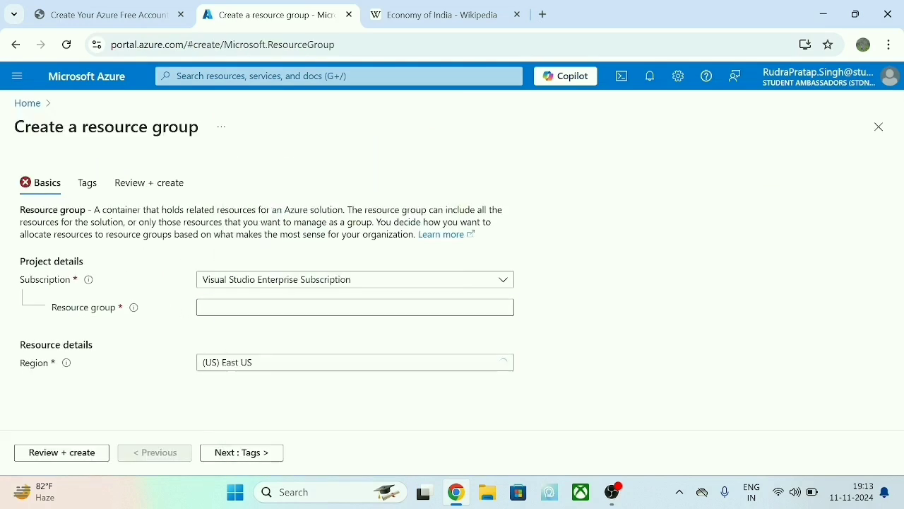
{"action": "type", "text": "yt"}
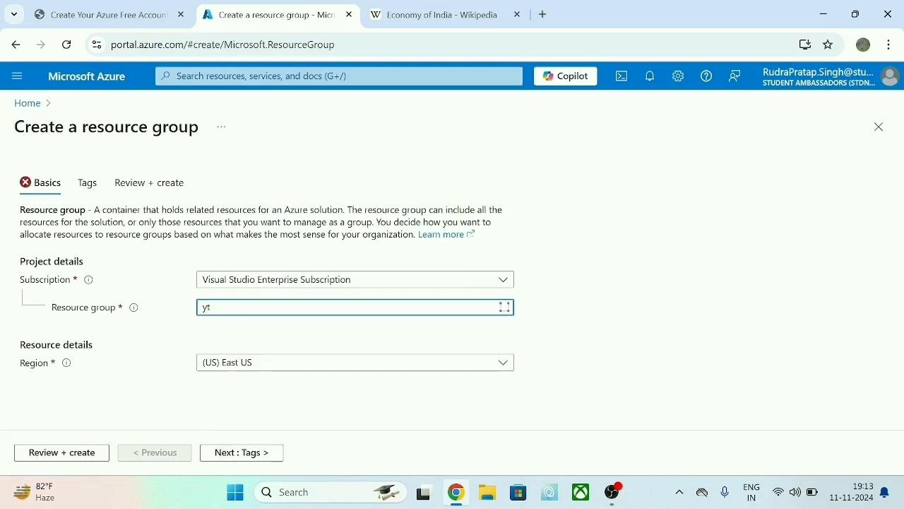
{"action": "type", "text": "_vi"}
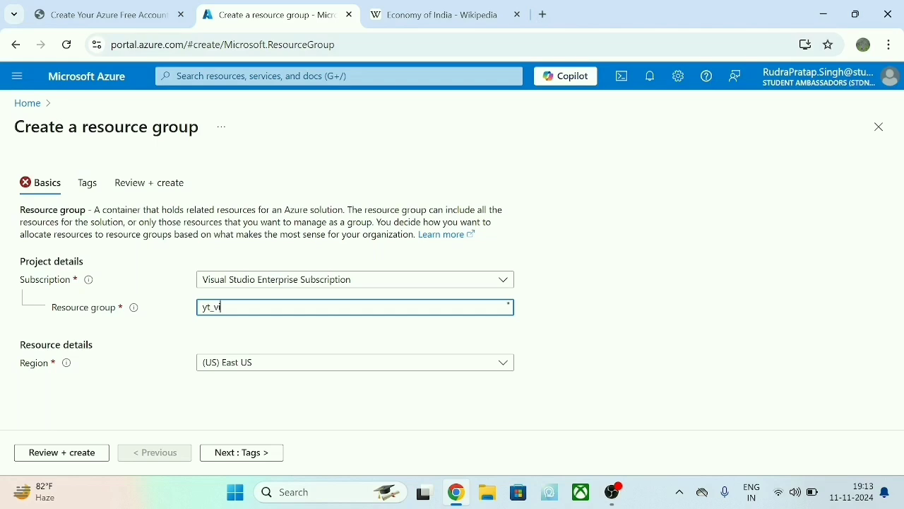
{"action": "type", "text": "d01"}
Set the resource group's region to (Asia Pacific) Central India, leave the tags empty and create the group.
{"action": "left_click", "coordinate": [271, 365]}
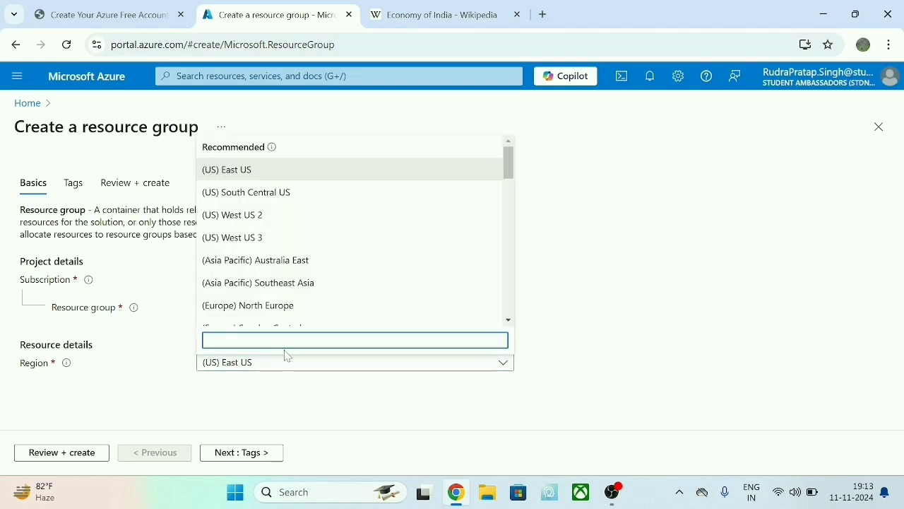
{"action": "type", "text": "centr"}
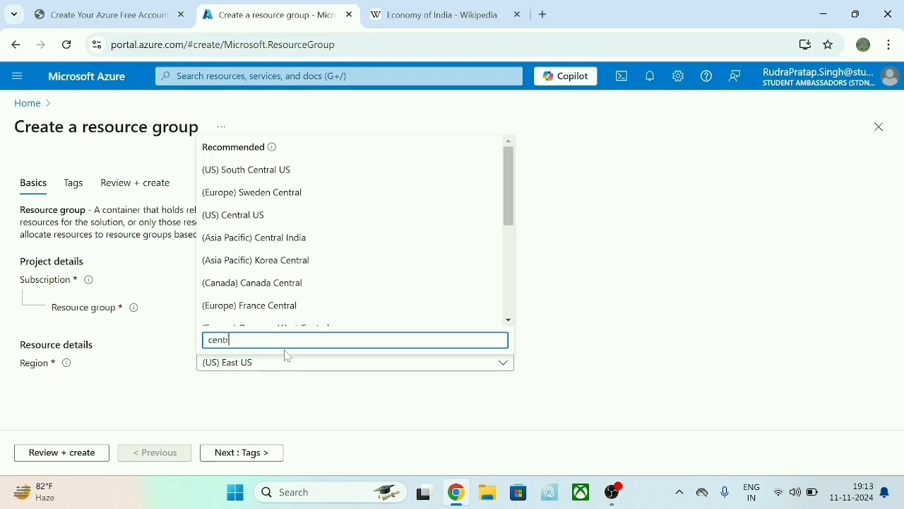
{"action": "type", "text": "al in"}
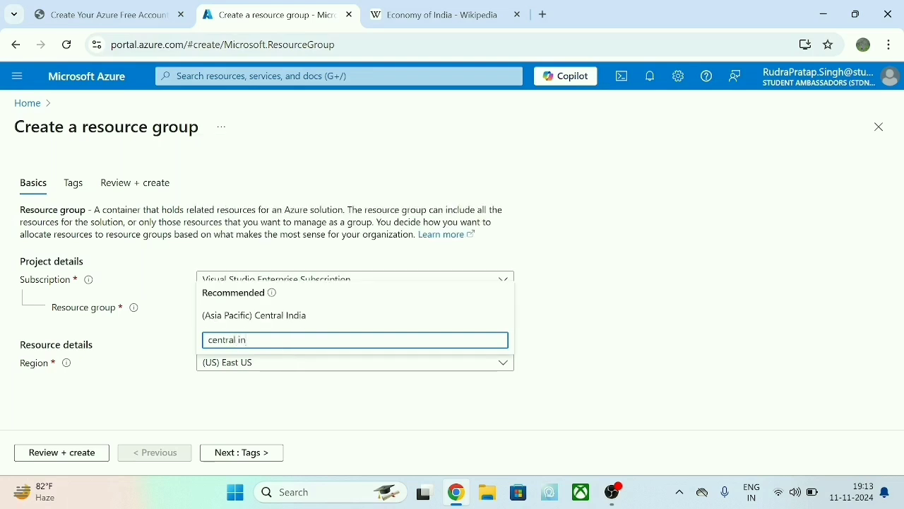
{"action": "left_click", "coordinate": [283, 315]}
{"action": "left_click", "coordinate": [242, 456]}
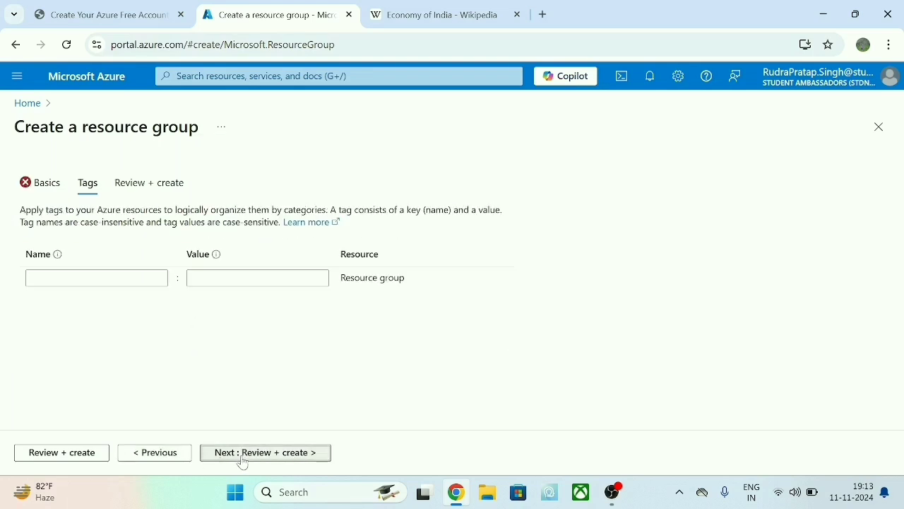
{"action": "left_click", "coordinate": [244, 460]}
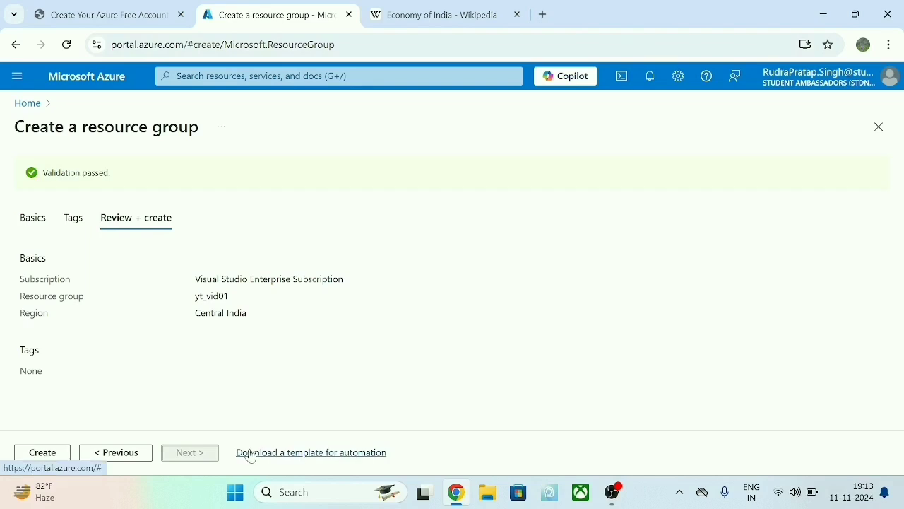
{"action": "left_click", "coordinate": [58, 458]}
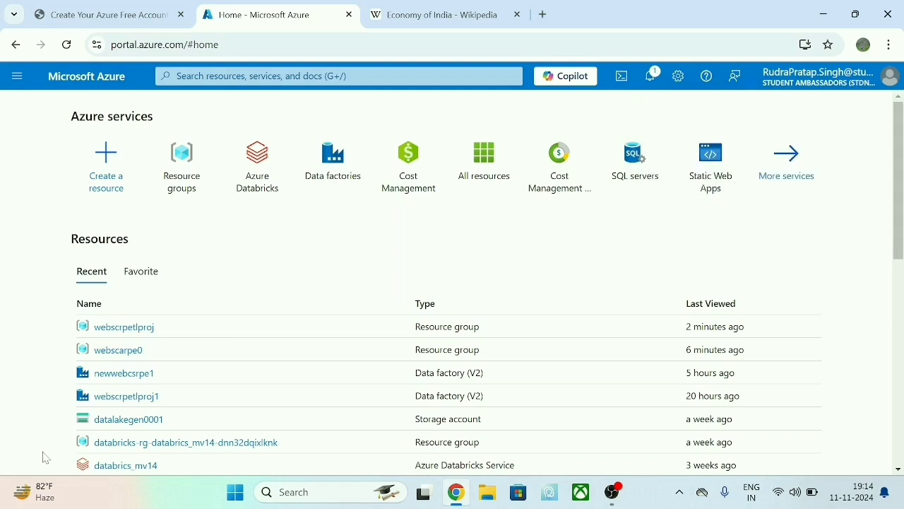
Refresh the list of resource groups and open the overview of the newly created yt_vid01 group.
{"action": "left_click", "coordinate": [194, 186]}
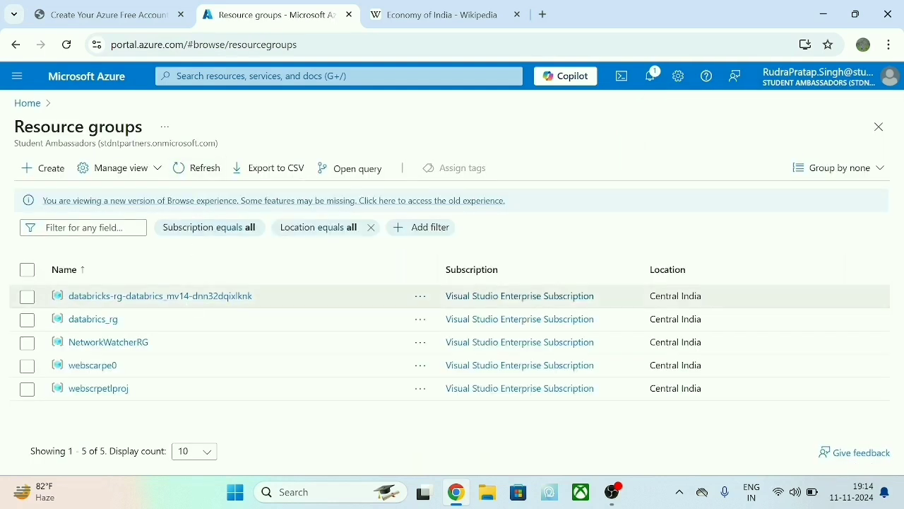
{"action": "left_click", "coordinate": [173, 176]}
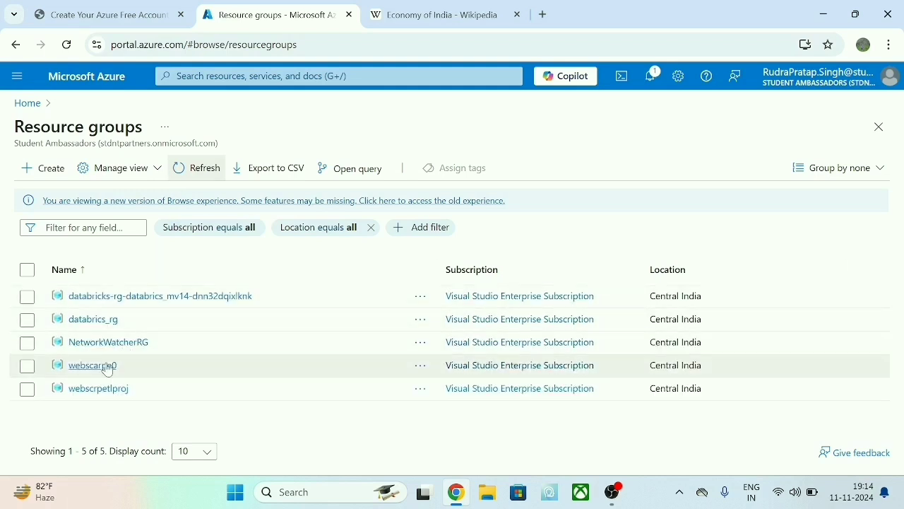
{"action": "left_click", "coordinate": [650, 76]}
{"action": "left_click", "coordinate": [755, 252]}
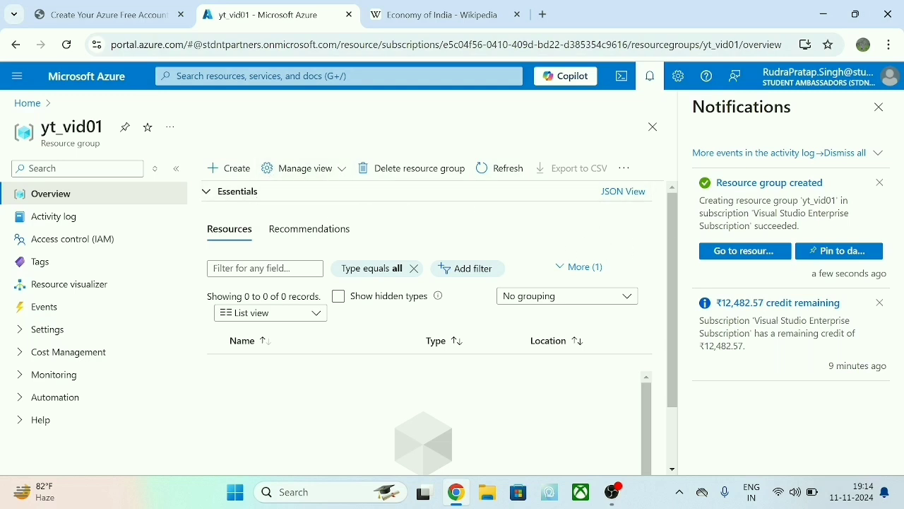
{"action": "left_click", "coordinate": [879, 107]}
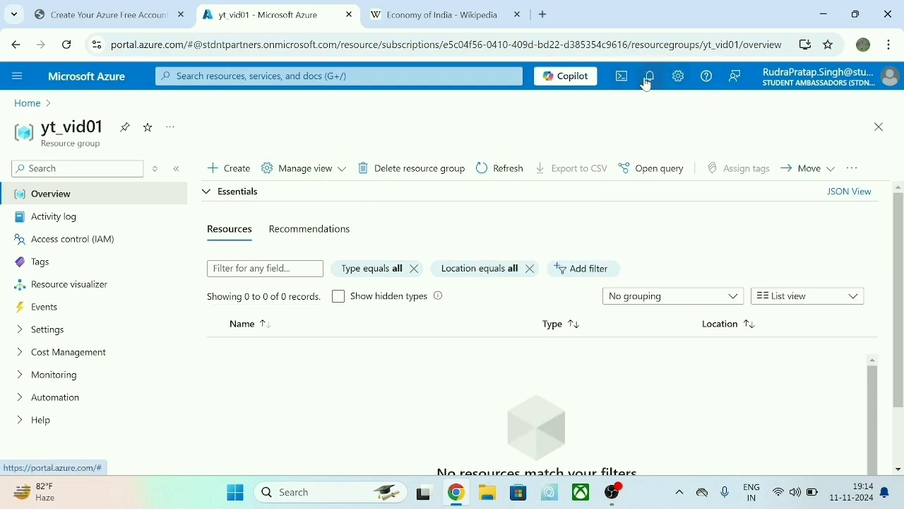
Add a resource to yt_vid01 by searching the Marketplace for azure data factory and starting creation of Microsoft's Data Factory.
{"action": "left_click", "coordinate": [216, 169]}
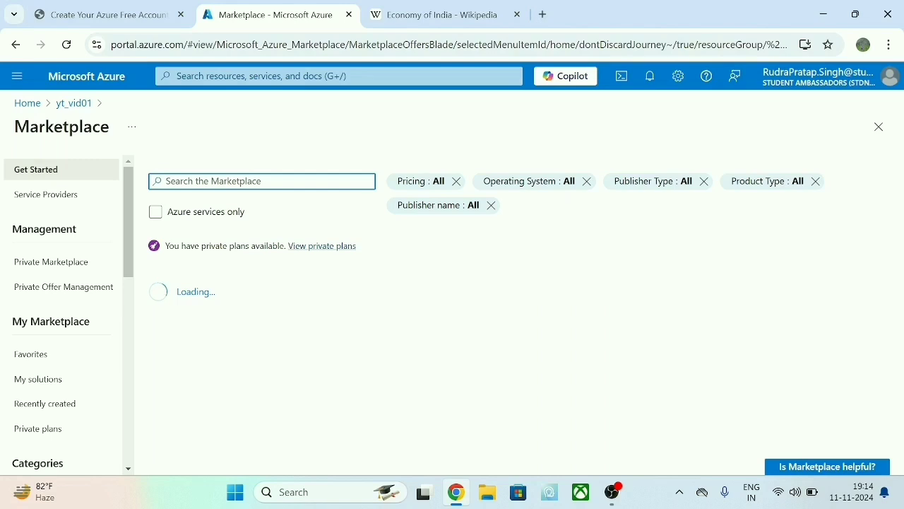
{"action": "type", "text": "az"}
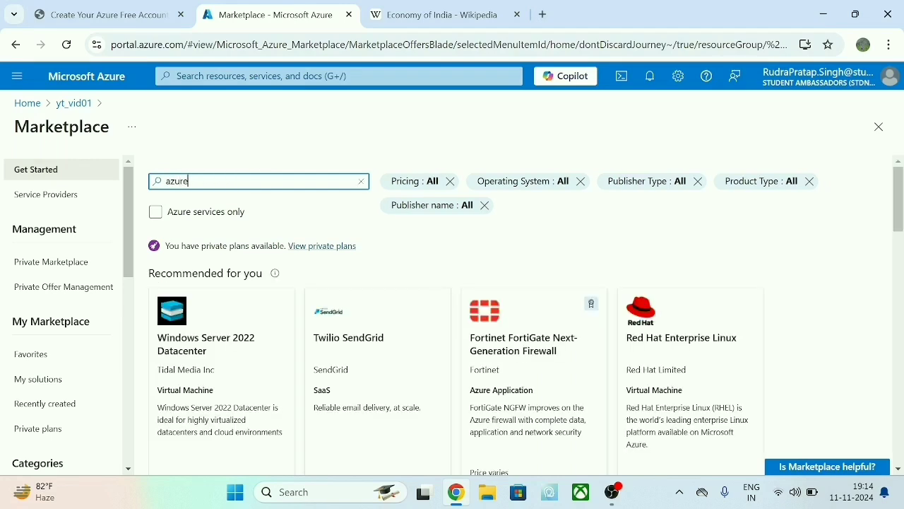
{"action": "type", "text": "ure"}
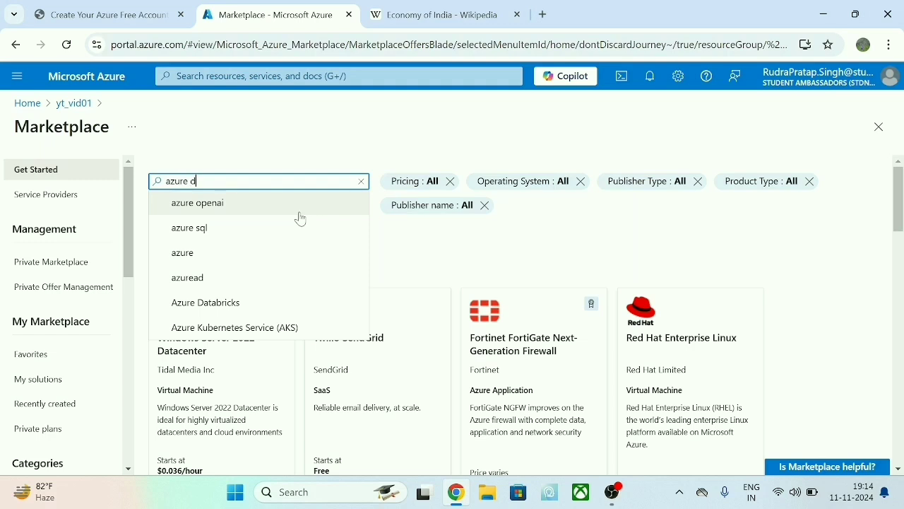
{"action": "type", "text": " da"}
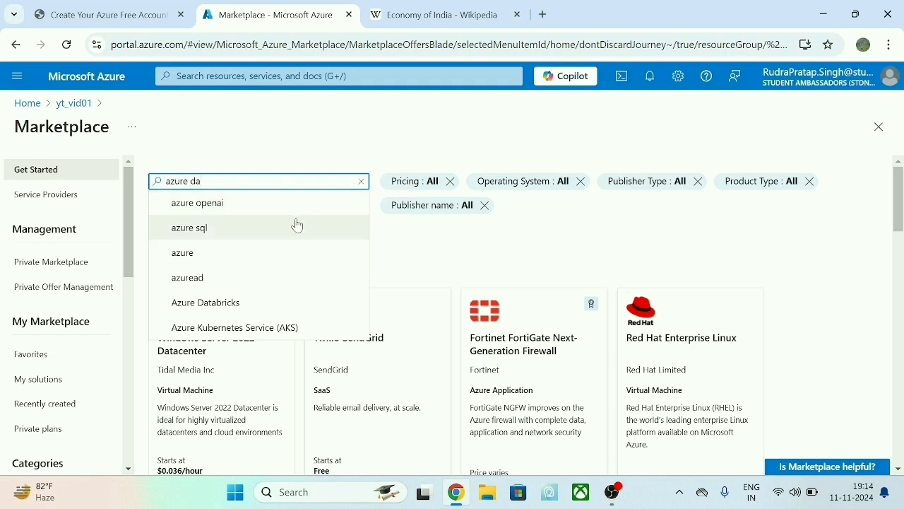
{"action": "type", "text": "ta"}
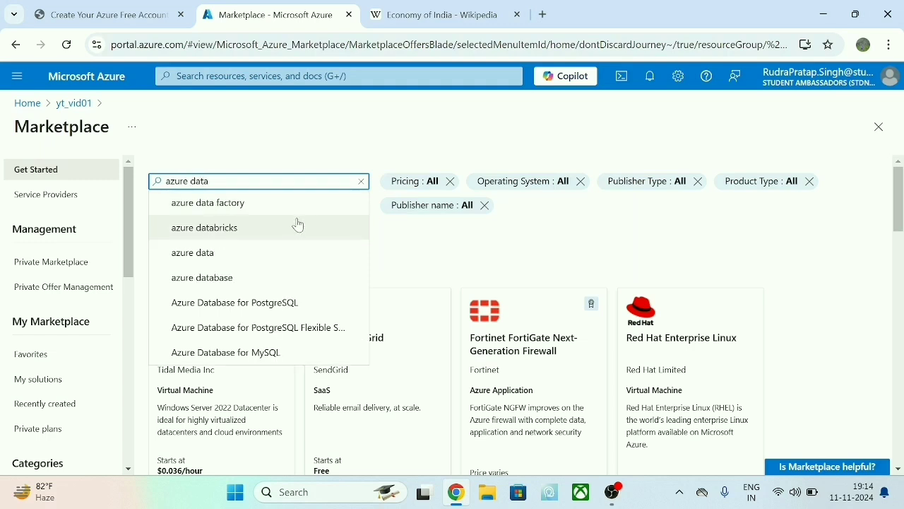
{"action": "left_click", "coordinate": [307, 206]}
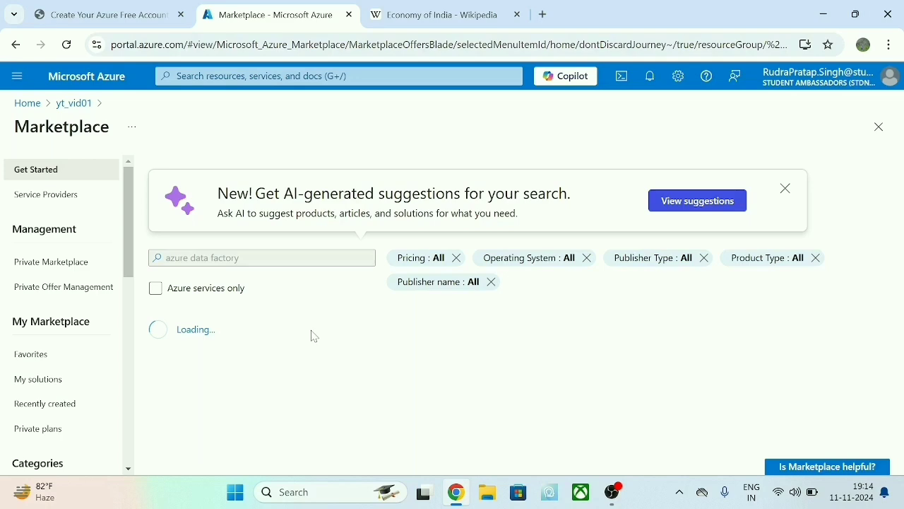
{"action": "scroll", "coordinate": [228, 430], "scroll_direction": "down", "scroll_amount": 3}
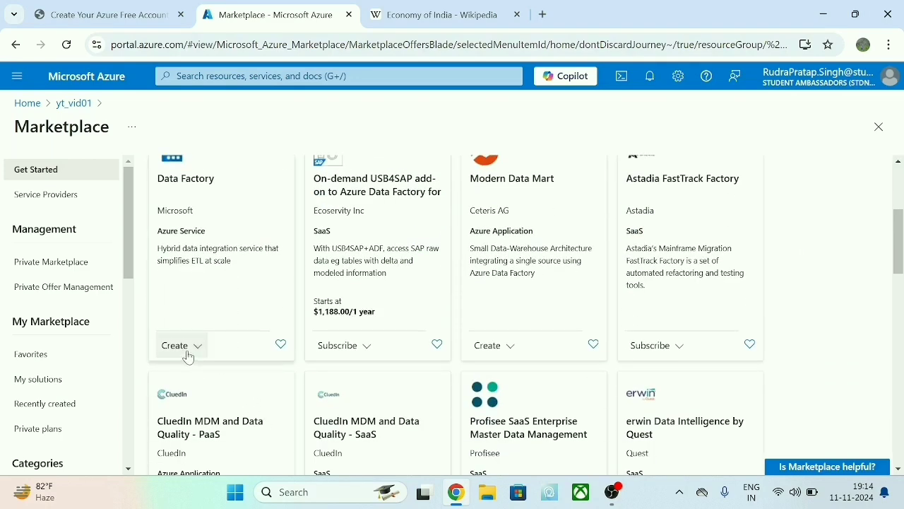
{"action": "left_click", "coordinate": [187, 352]}
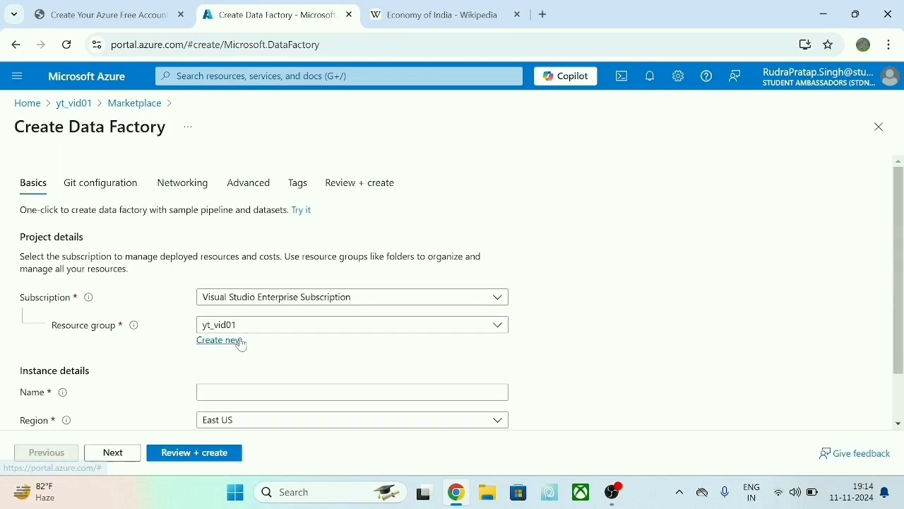
Check the subscription and resource group choices offered for the new data factory.
{"action": "scroll", "coordinate": [241, 345], "scroll_direction": "down", "scroll_amount": 1}
{"action": "scroll", "coordinate": [144, 285], "scroll_direction": "up", "scroll_amount": 1}
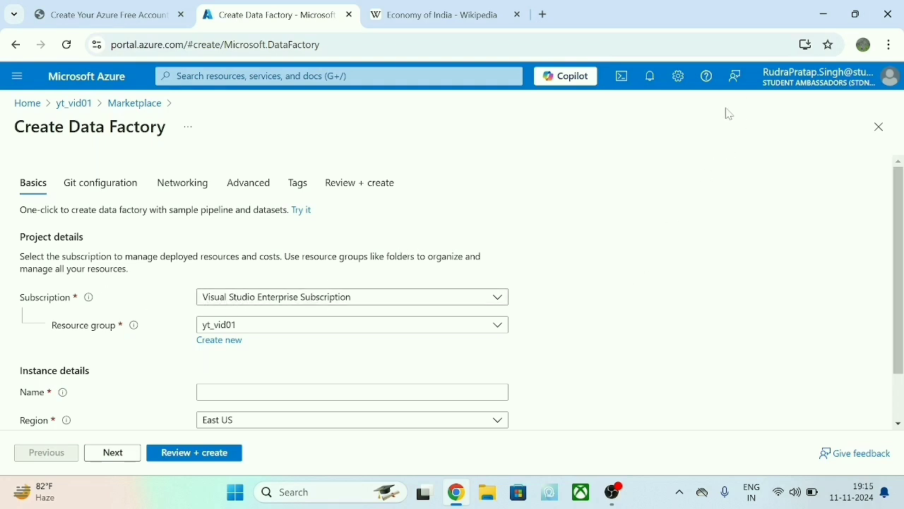
{"action": "left_click", "coordinate": [498, 295]}
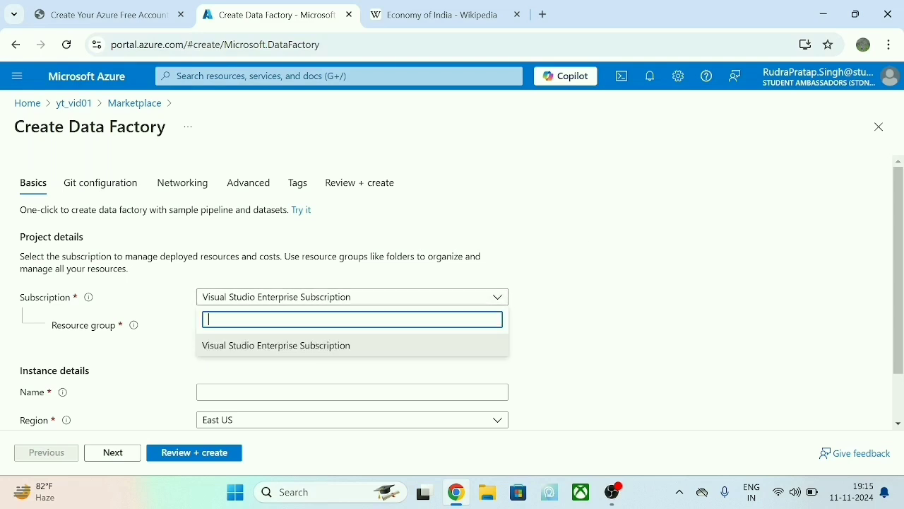
{"action": "left_click", "coordinate": [501, 300]}
{"action": "left_click", "coordinate": [253, 328]}
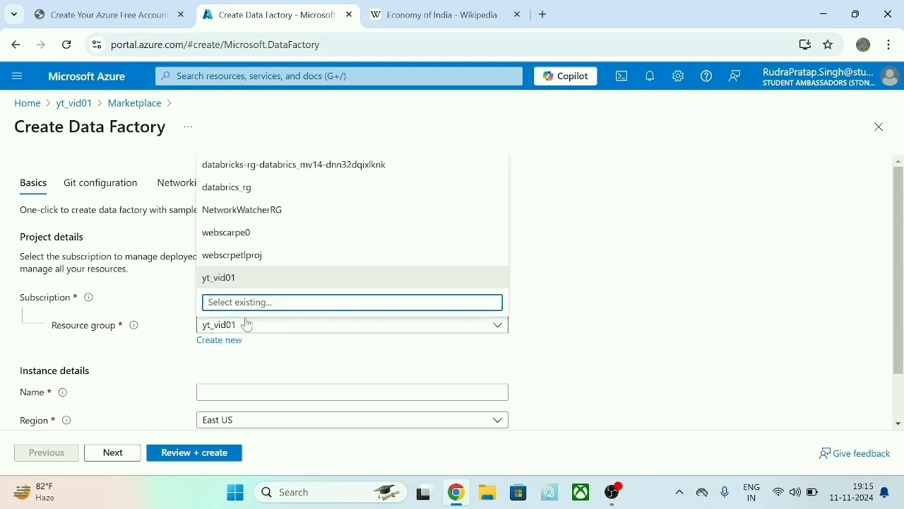
{"action": "left_click", "coordinate": [246, 326]}
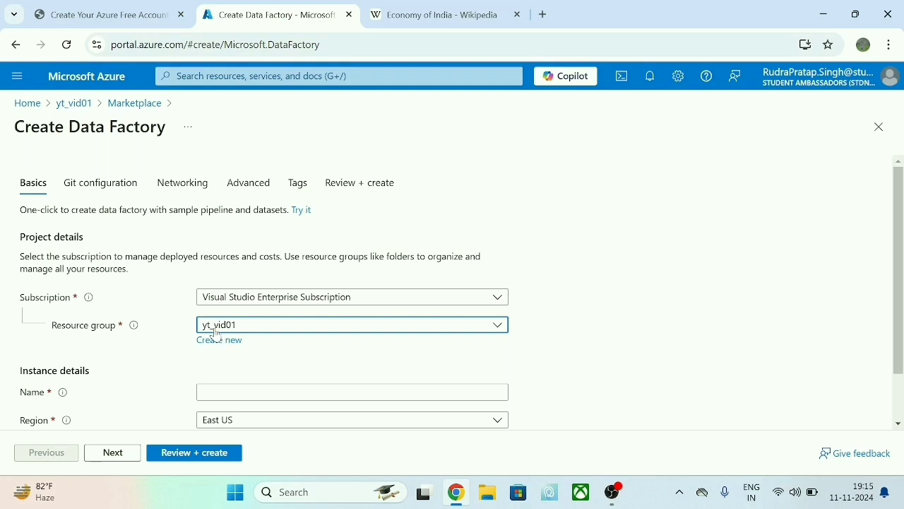
Name the new data factory adfytvid01 under its instance details.
{"action": "scroll", "coordinate": [236, 339], "scroll_direction": "down", "scroll_amount": 2}
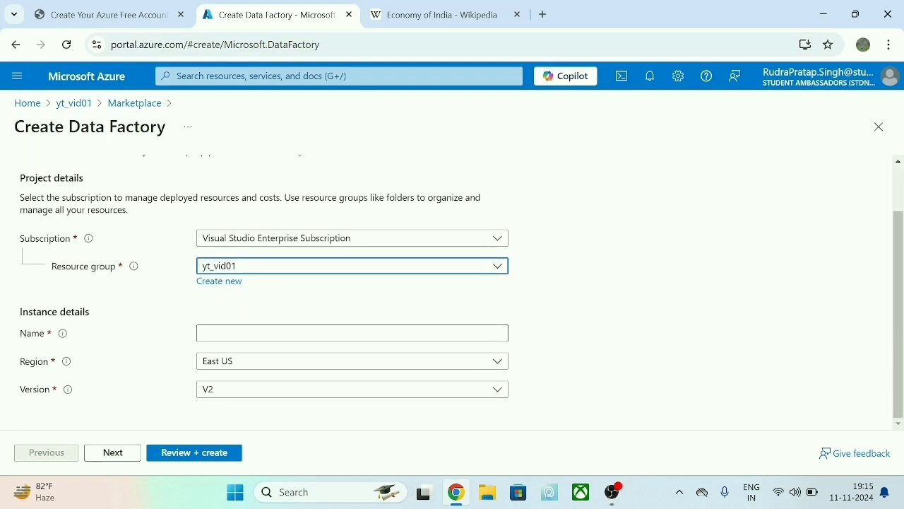
{"action": "left_click", "coordinate": [249, 330]}
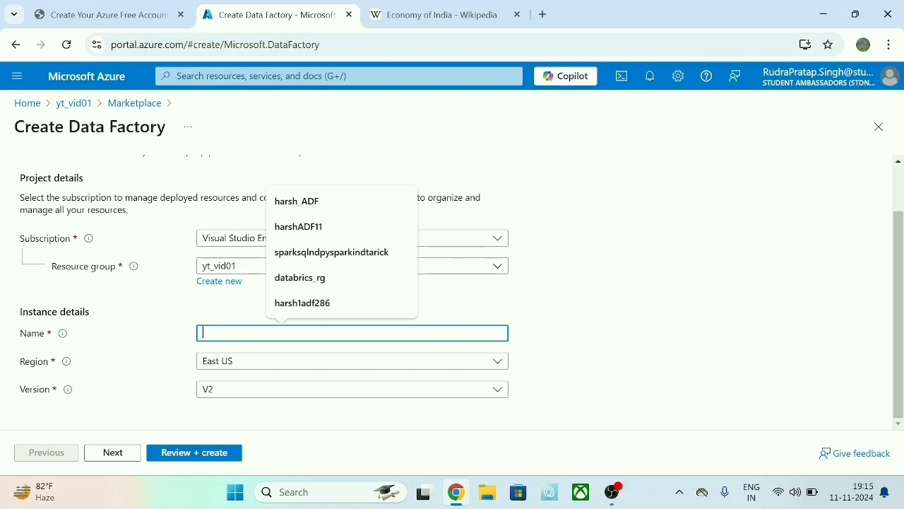
{"action": "type", "text": "ad"}
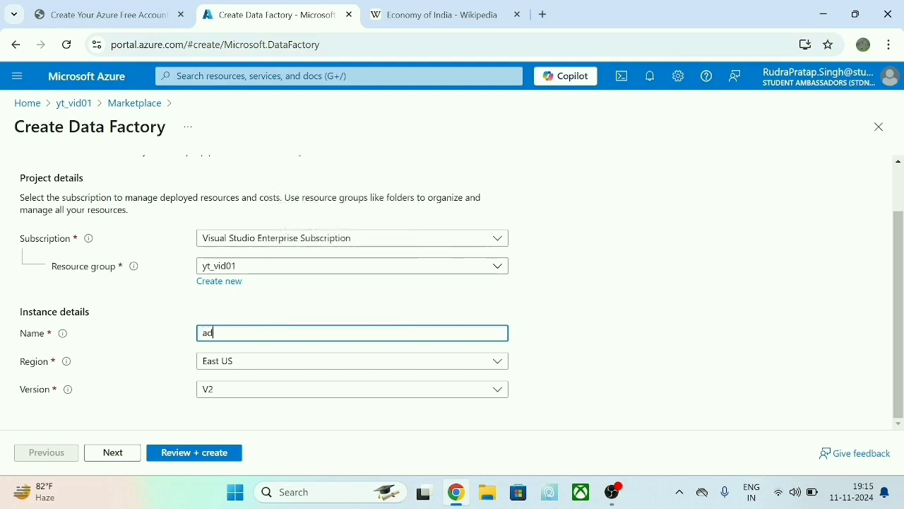
{"action": "type", "text": "fytv"}
{"action": "type", "text": "id+"}
{"action": "left_click", "coordinate": [260, 358]}
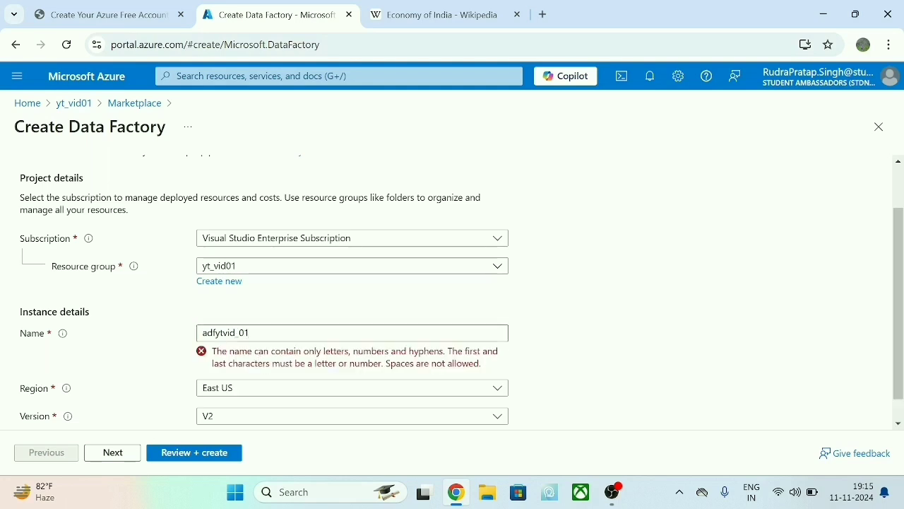
{"action": "left_click", "coordinate": [239, 333]}
{"action": "key", "text": "BackSpace"}
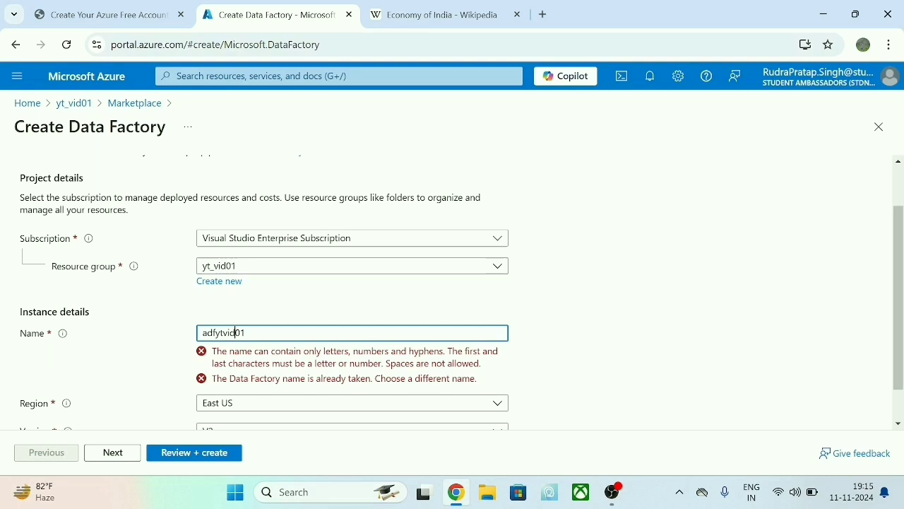
Set the data factory's region to Central India, keep version V2, and review and create it.
{"action": "left_click", "coordinate": [257, 404]}
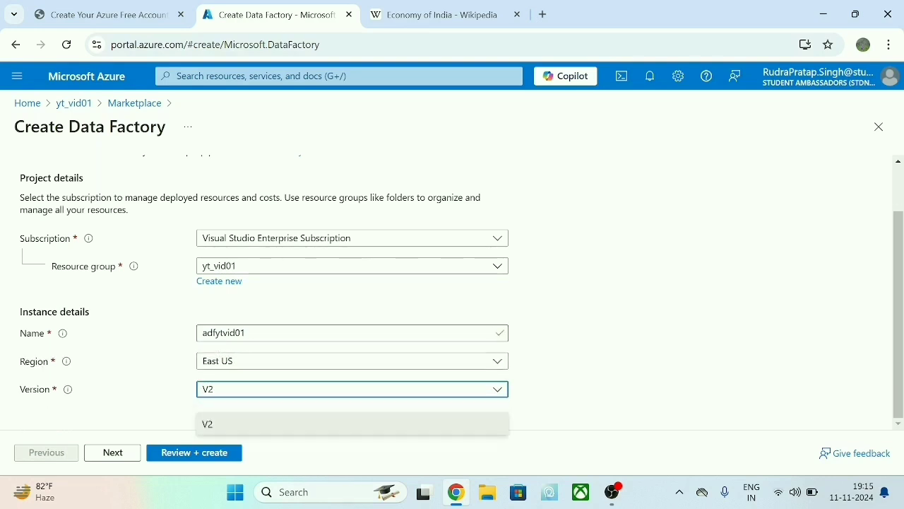
{"action": "left_click", "coordinate": [234, 366]}
{"action": "type", "text": "ce"}
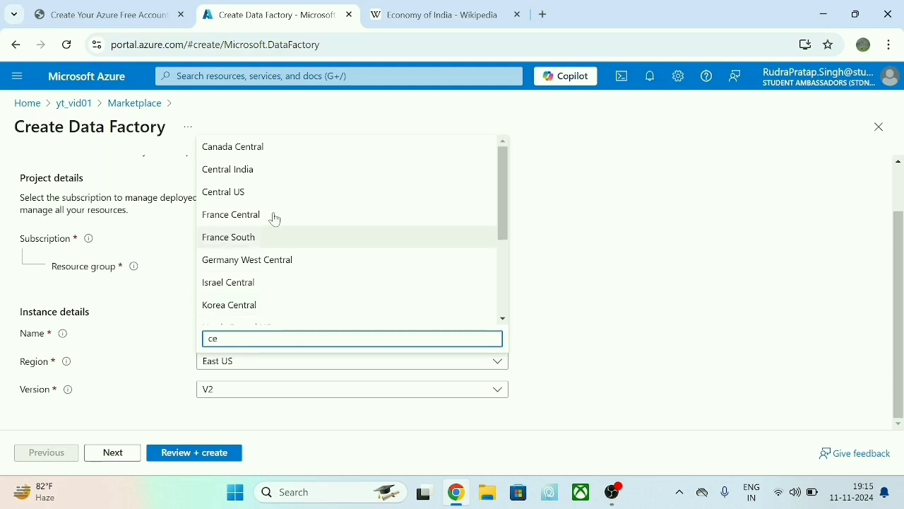
{"action": "left_click", "coordinate": [277, 173]}
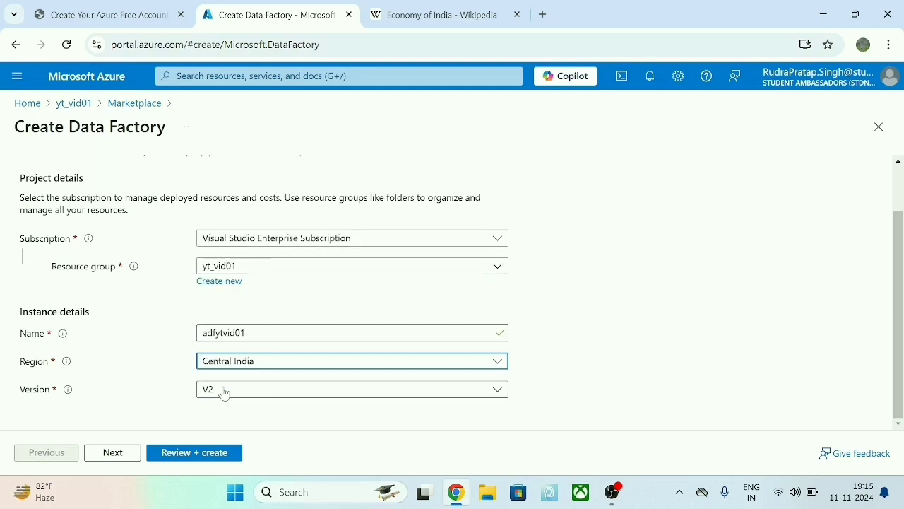
{"action": "left_click", "coordinate": [209, 456]}
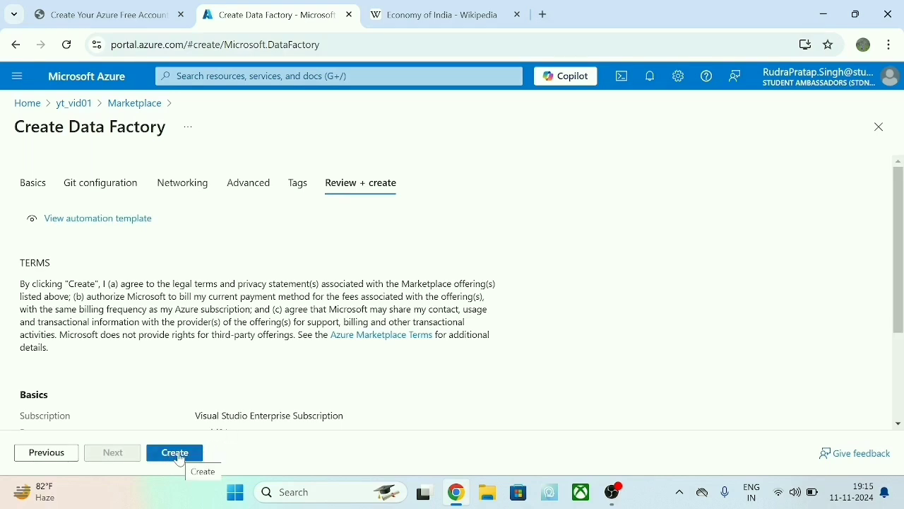
{"action": "left_click", "coordinate": [181, 455]}
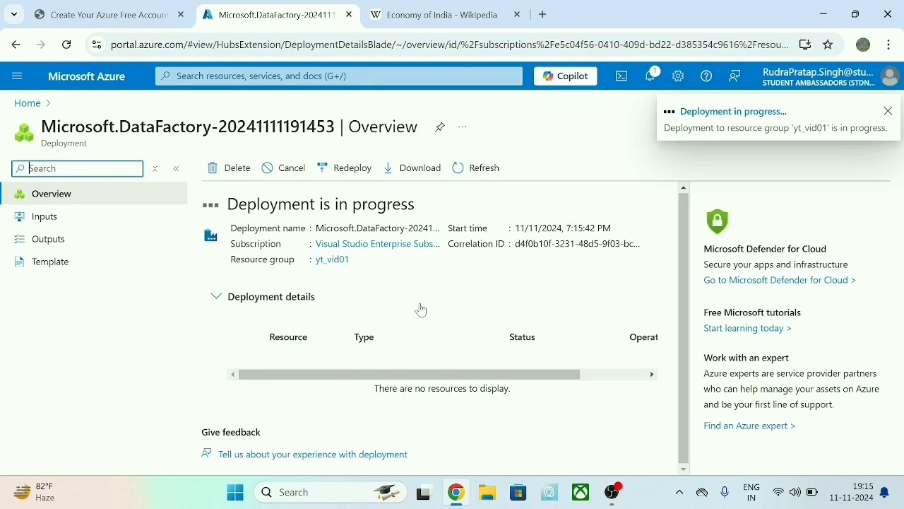
Open the deployed adfytvid01 data factory and launch its Azure Data Factory Studio.
{"action": "left_click", "coordinate": [648, 86]}
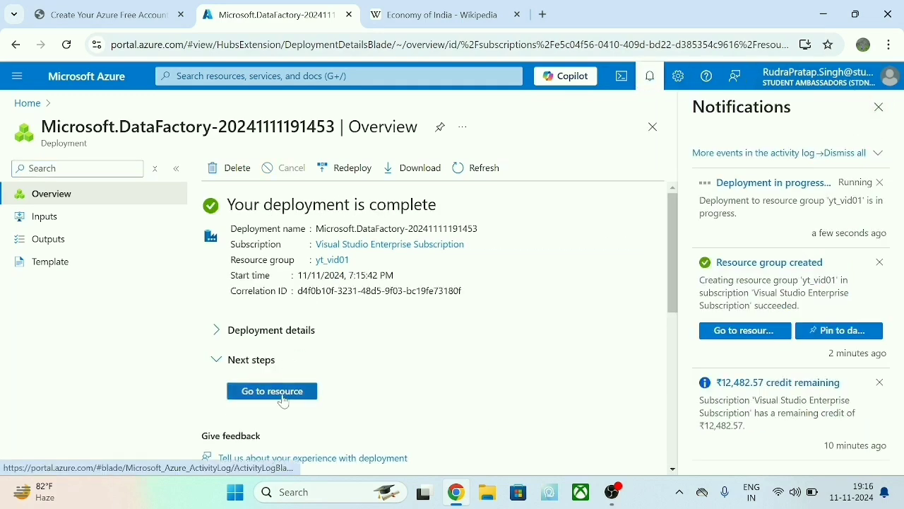
{"action": "left_click", "coordinate": [282, 387]}
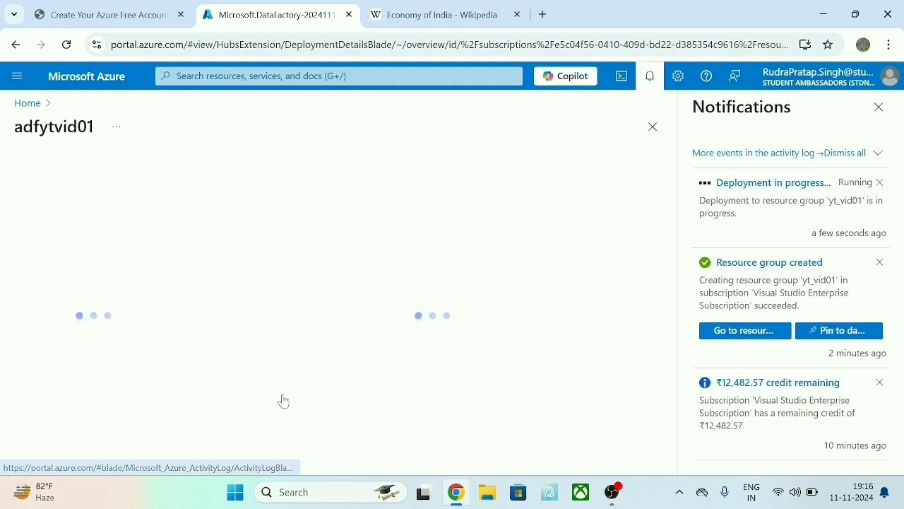
{"action": "left_click", "coordinate": [879, 108]}
{"action": "scroll", "coordinate": [589, 282], "scroll_direction": "down", "scroll_amount": 3}
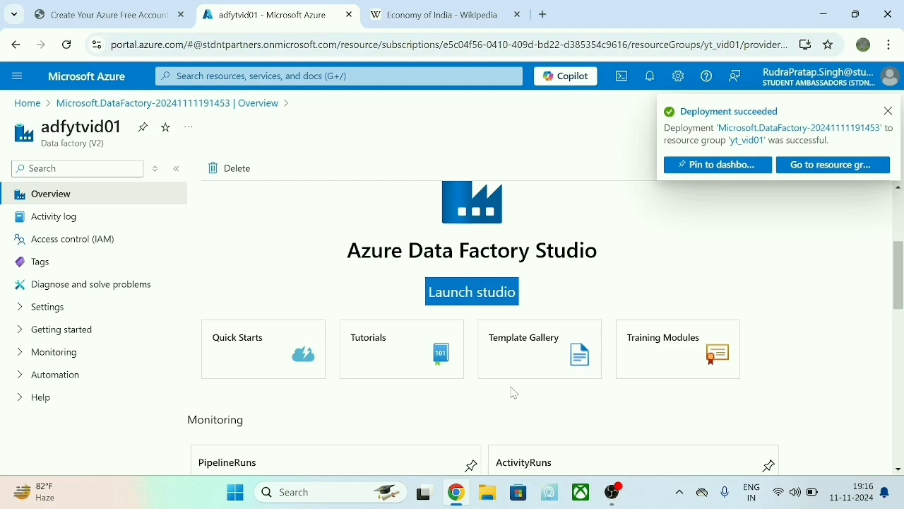
{"action": "left_click", "coordinate": [469, 283]}
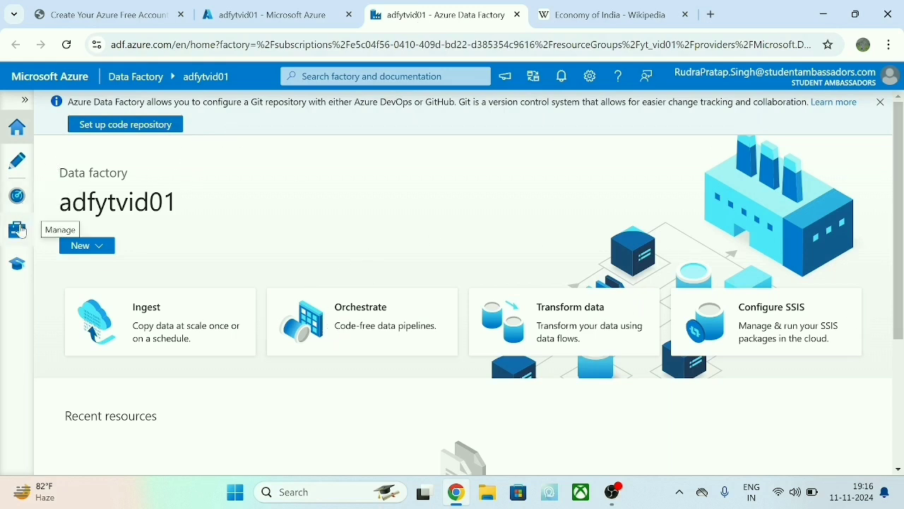
Start creating an integration runtime in adfytvid01's management area and choose the Azure, Self-Hosted kind.
{"action": "left_click", "coordinate": [23, 232]}
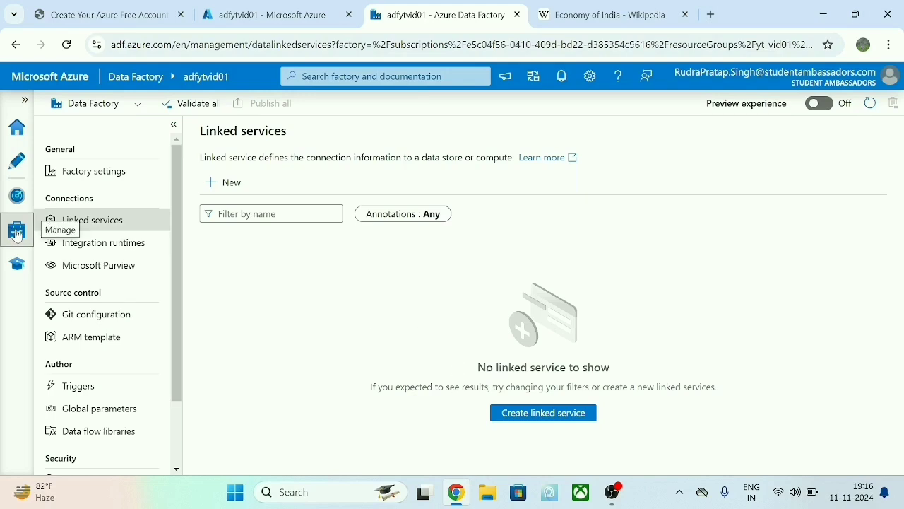
{"action": "left_click", "coordinate": [89, 244]}
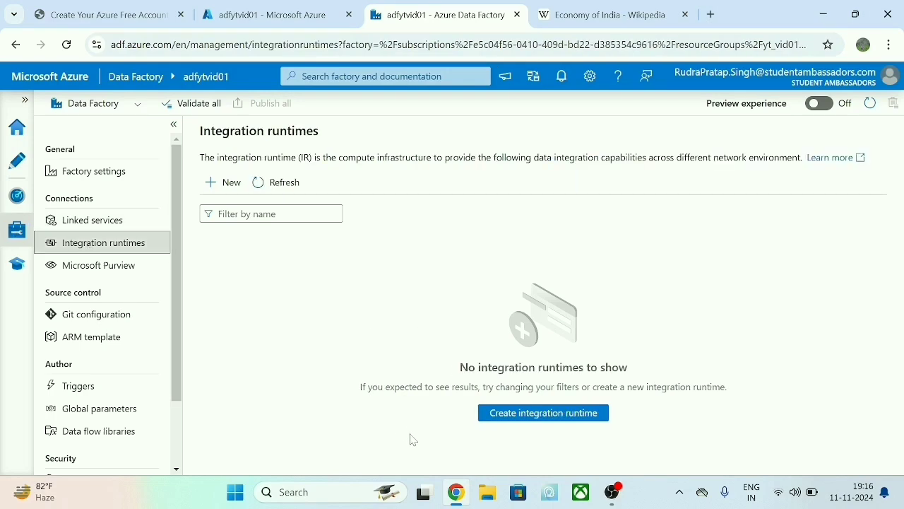
{"action": "left_click", "coordinate": [533, 414]}
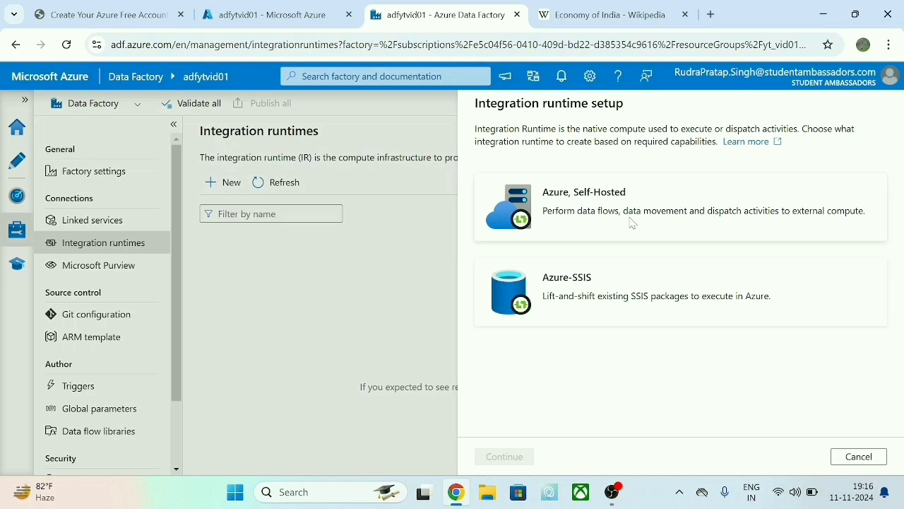
{"action": "left_click", "coordinate": [712, 225]}
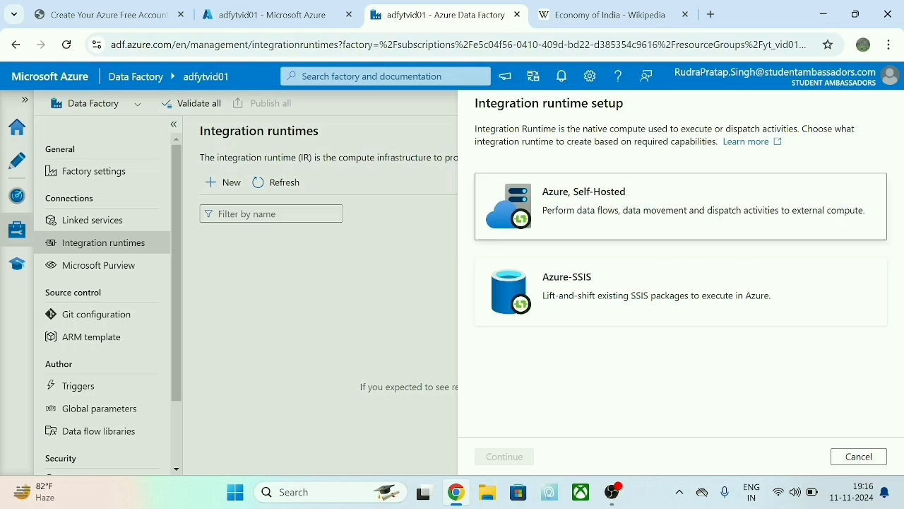
{"action": "left_click", "coordinate": [501, 457]}
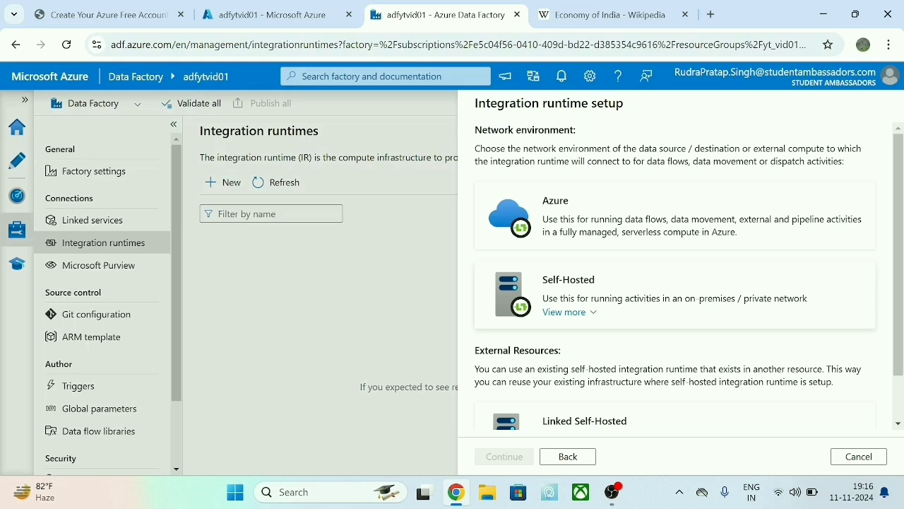
Select the Self-Hosted network environment and expand its description to read the full notes.
{"action": "left_click", "coordinate": [635, 298]}
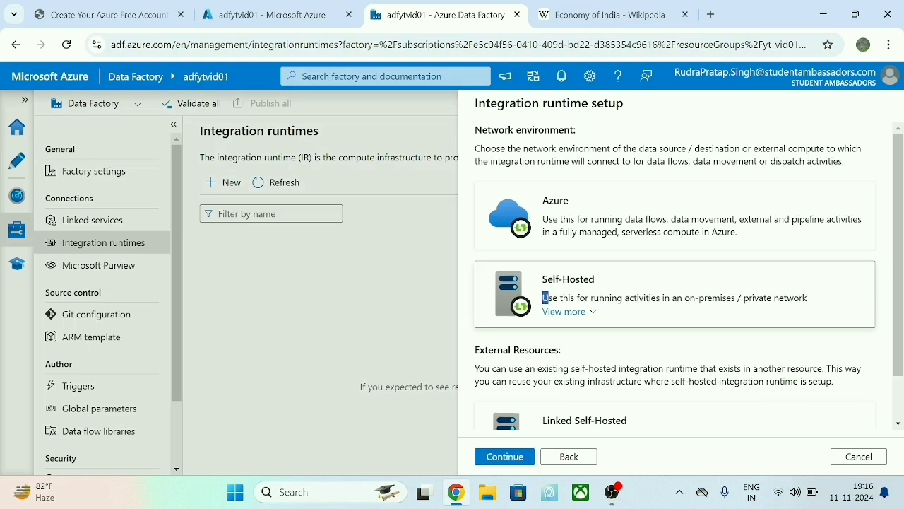
{"action": "left_click_drag", "start_coordinate": [543, 279], "coordinate": [678, 309]}
{"action": "left_click", "coordinate": [593, 314]}
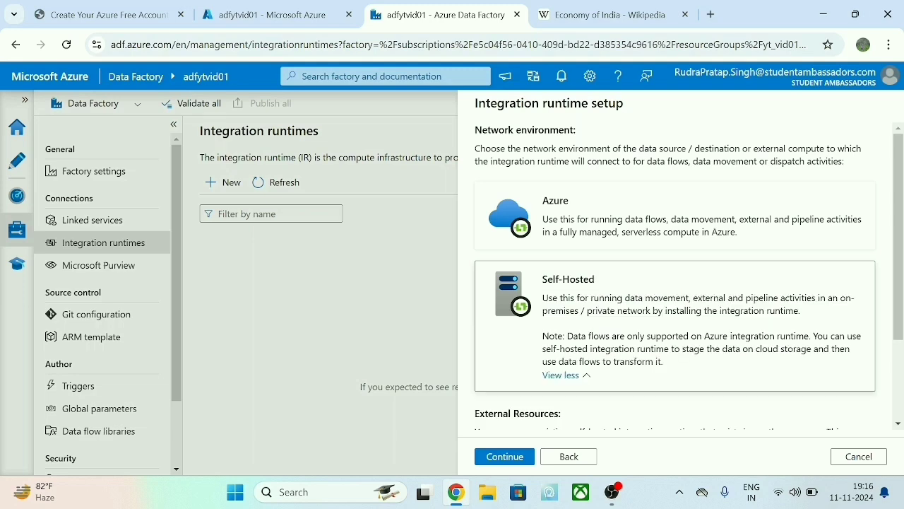
{"action": "scroll", "coordinate": [585, 332], "scroll_direction": "down", "scroll_amount": 2}
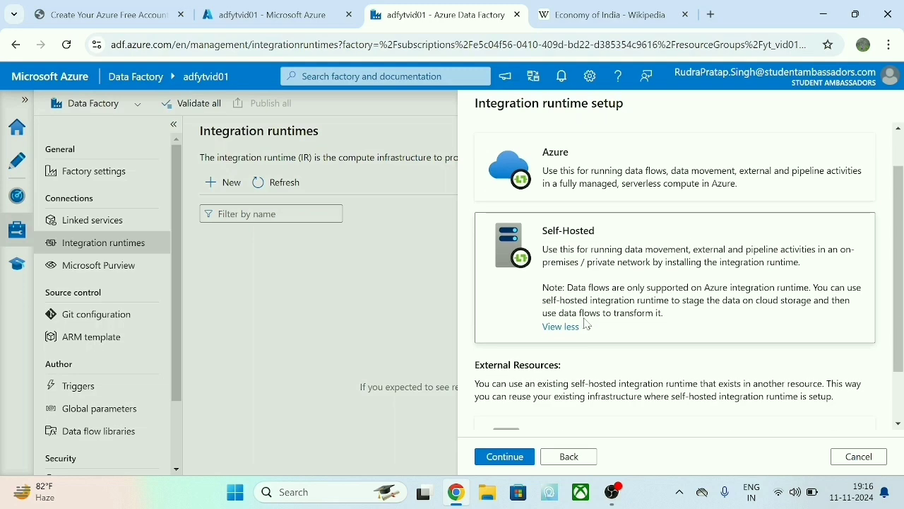
Choose Linked Self-Hosted under the external resources and continue to its setup form.
{"action": "left_click", "coordinate": [585, 366]}
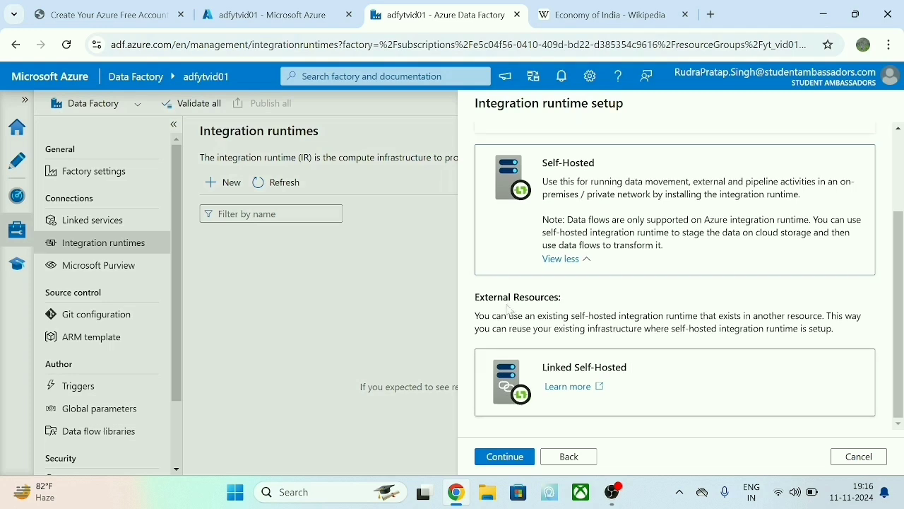
{"action": "left_click_drag", "start_coordinate": [478, 316], "coordinate": [542, 360]}
{"action": "left_click", "coordinate": [562, 369]}
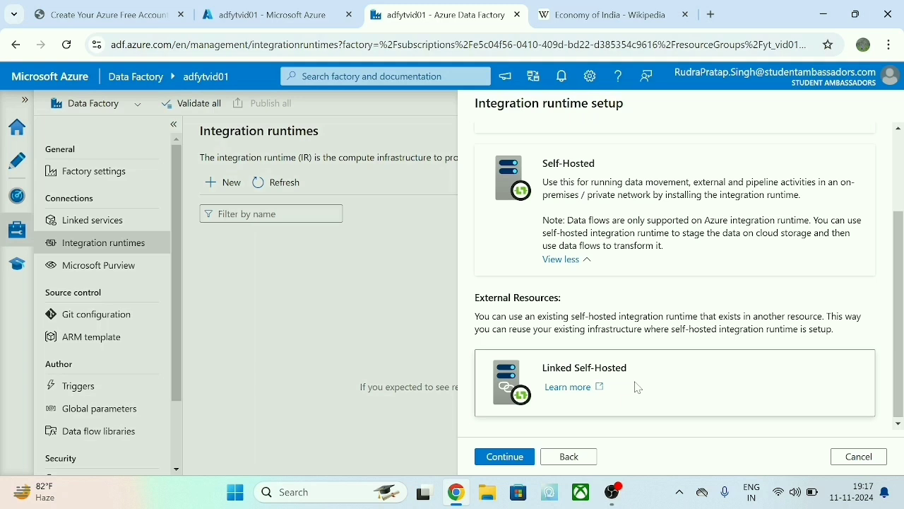
{"action": "left_click", "coordinate": [516, 456]}
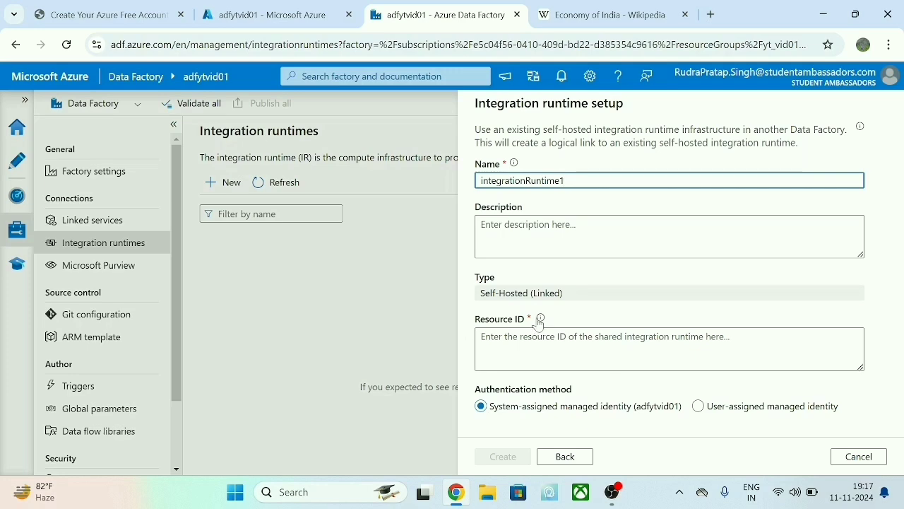
Return to the Azure portal home, open the existing newwebcsrpe1 data factory and launch its studio.
{"action": "left_click", "coordinate": [303, 11]}
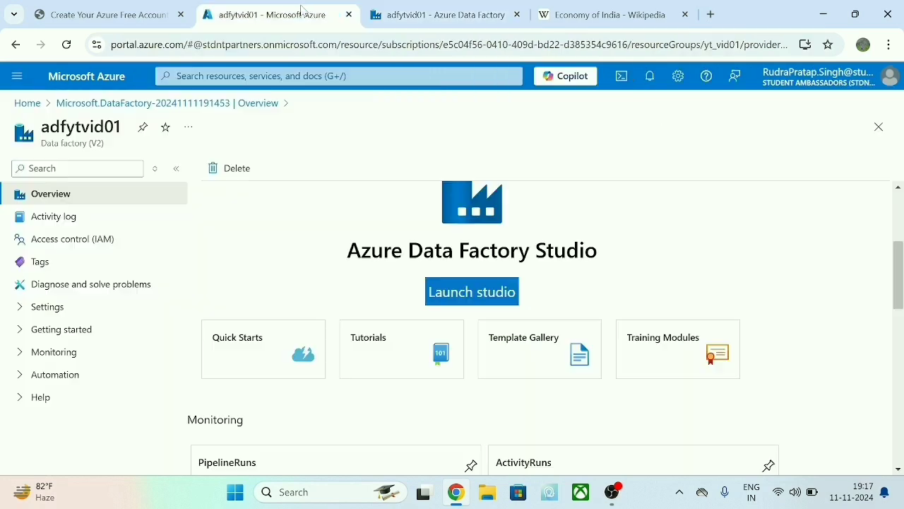
{"action": "left_click", "coordinate": [27, 103]}
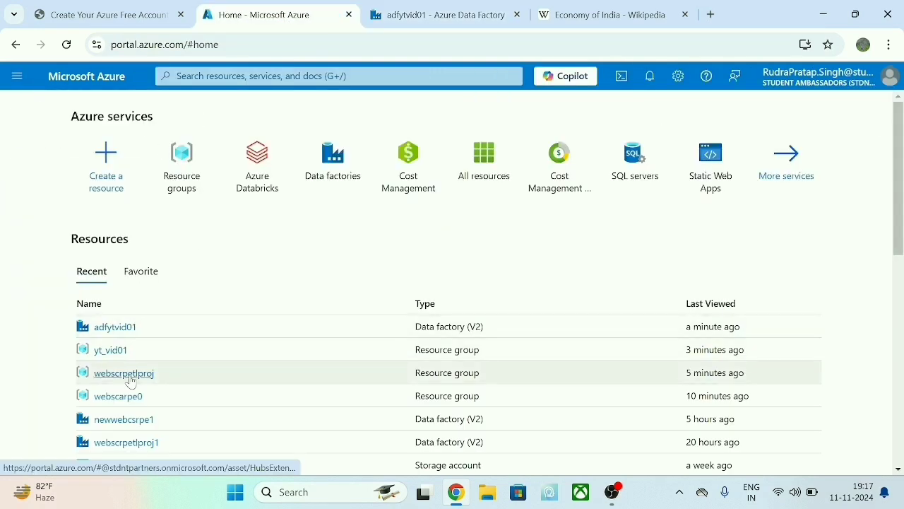
{"action": "left_click", "coordinate": [124, 423]}
{"action": "scroll", "coordinate": [408, 364], "scroll_direction": "down", "scroll_amount": 1}
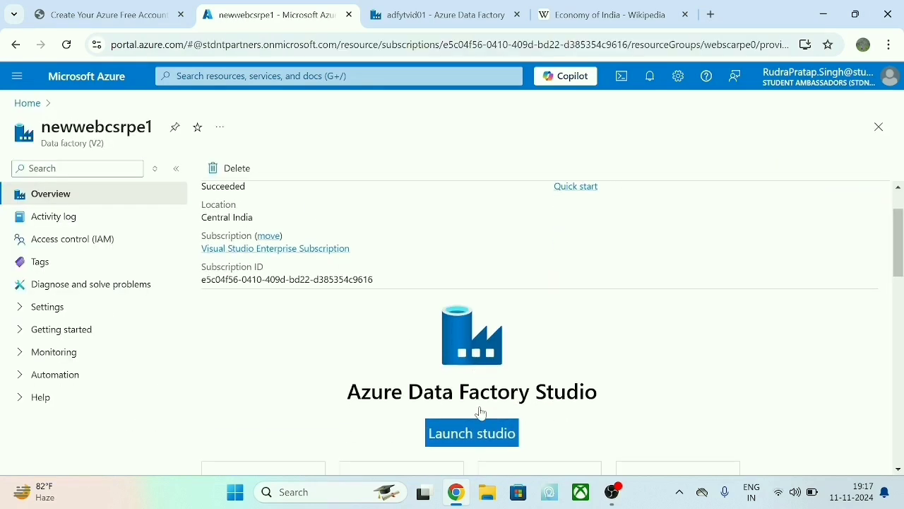
{"action": "left_click", "coordinate": [473, 433]}
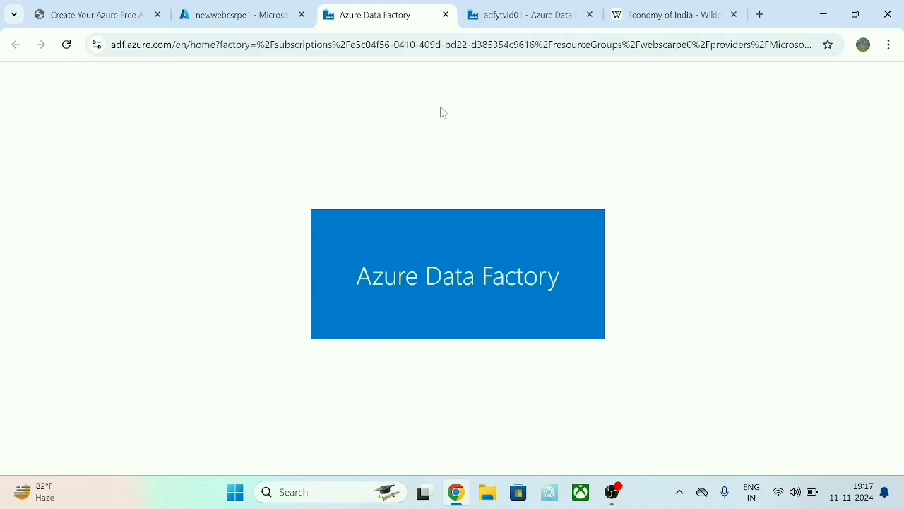
{"action": "left_click", "coordinate": [219, 13]}
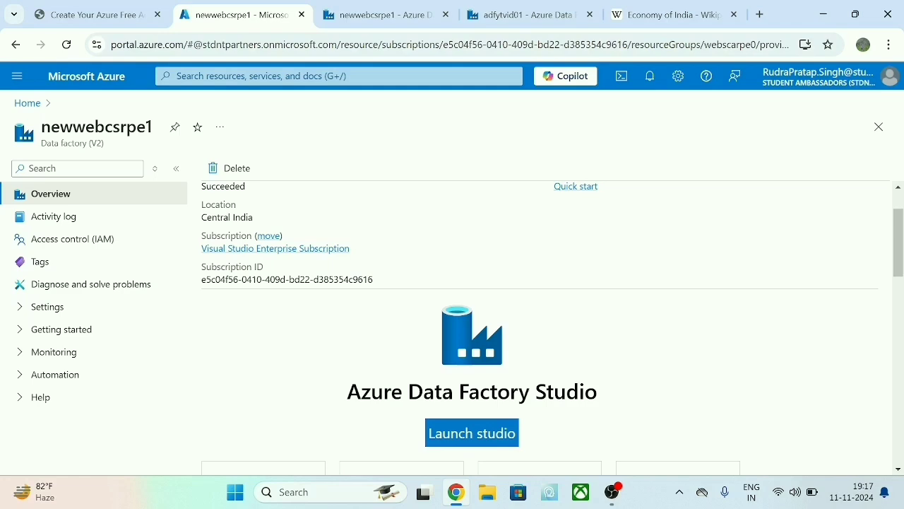
{"action": "left_click", "coordinate": [380, 13]}
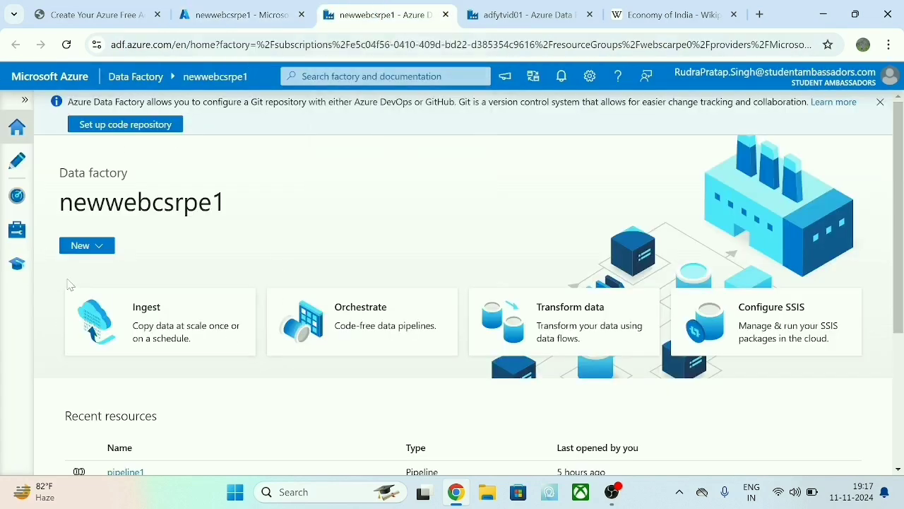
Open the self-hosted integrationRuntime1 of newwebcsrpe1 and examine its express and manual setup options and authentication keys.
{"action": "left_click", "coordinate": [29, 239]}
{"action": "left_click", "coordinate": [119, 244]}
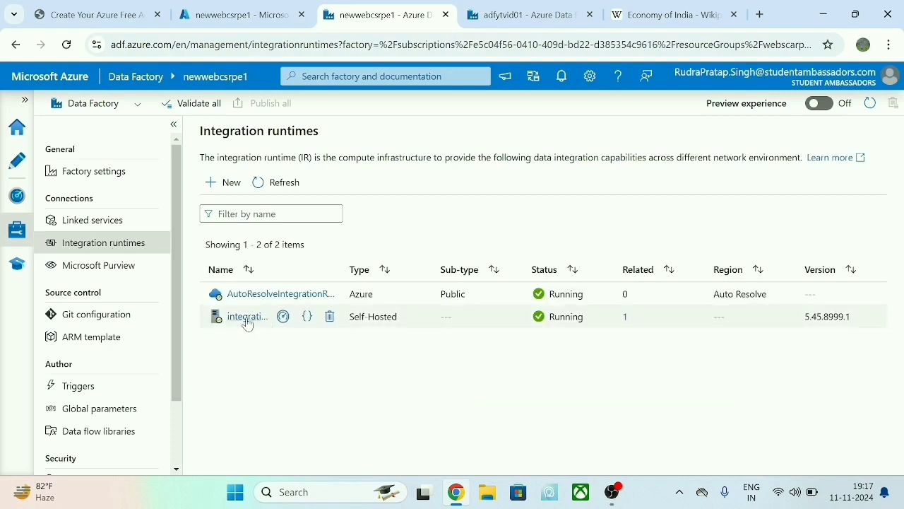
{"action": "left_click", "coordinate": [248, 317]}
{"action": "scroll", "coordinate": [576, 385], "scroll_direction": "down", "scroll_amount": 2}
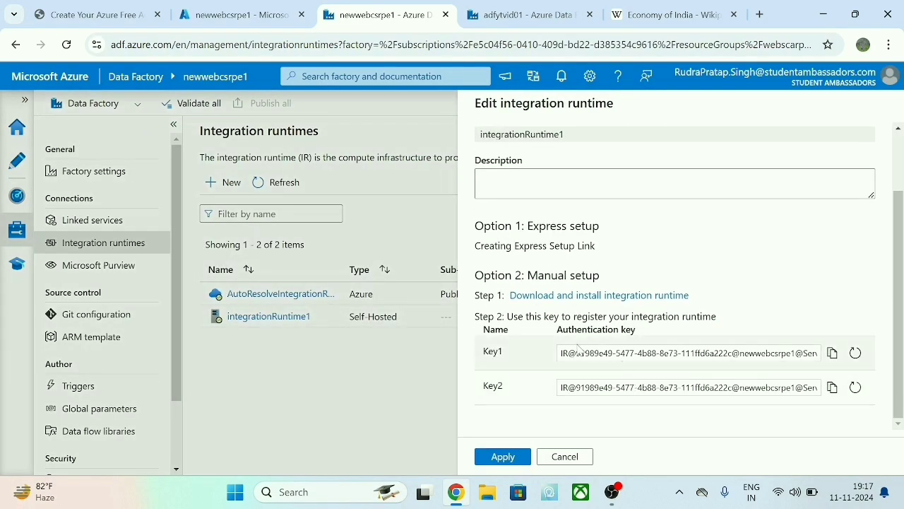
{"action": "scroll", "coordinate": [578, 345], "scroll_direction": "up", "scroll_amount": 2}
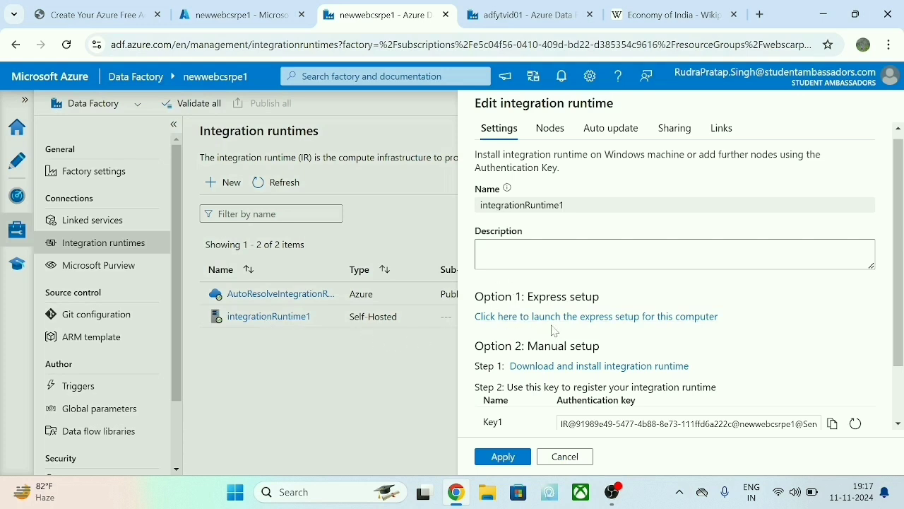
{"action": "scroll", "coordinate": [552, 332], "scroll_direction": "down", "scroll_amount": 2}
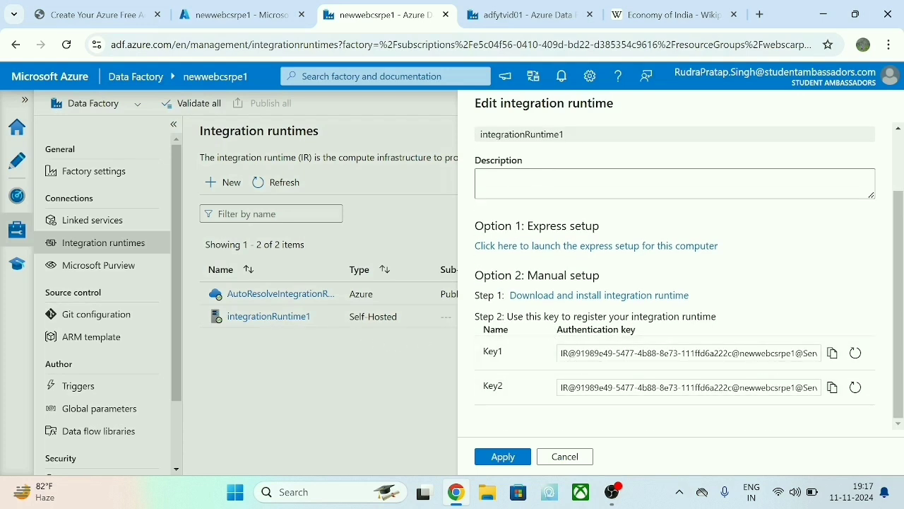
Try using the Key1 authentication key of newwebcsrpe1's integrationRuntime1 as the Resource ID in adfytvid01's linked runtime setup, and clear the field.
{"action": "left_click", "coordinate": [833, 354]}
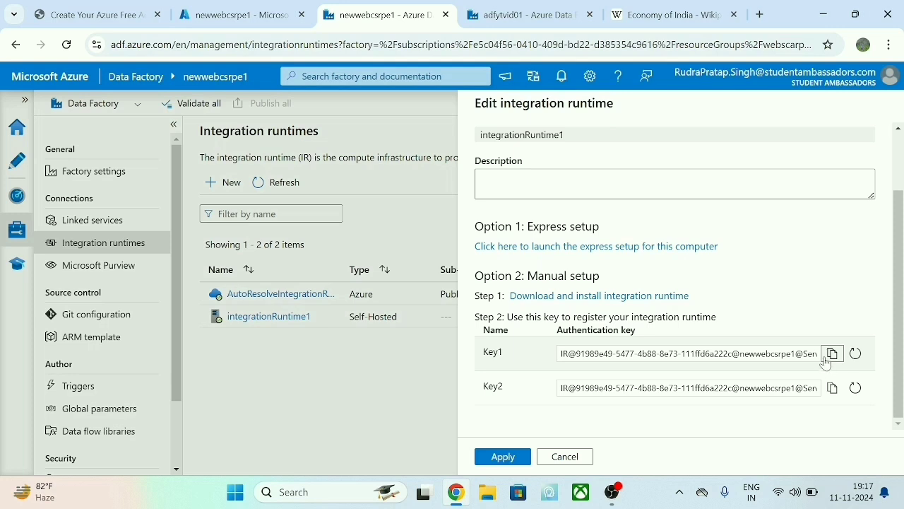
{"action": "left_click", "coordinate": [495, 15]}
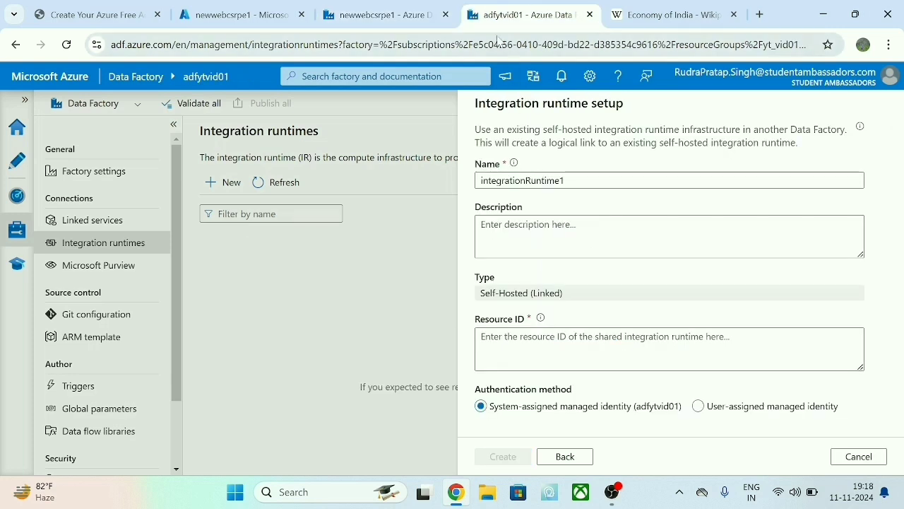
{"action": "left_click", "coordinate": [537, 332]}
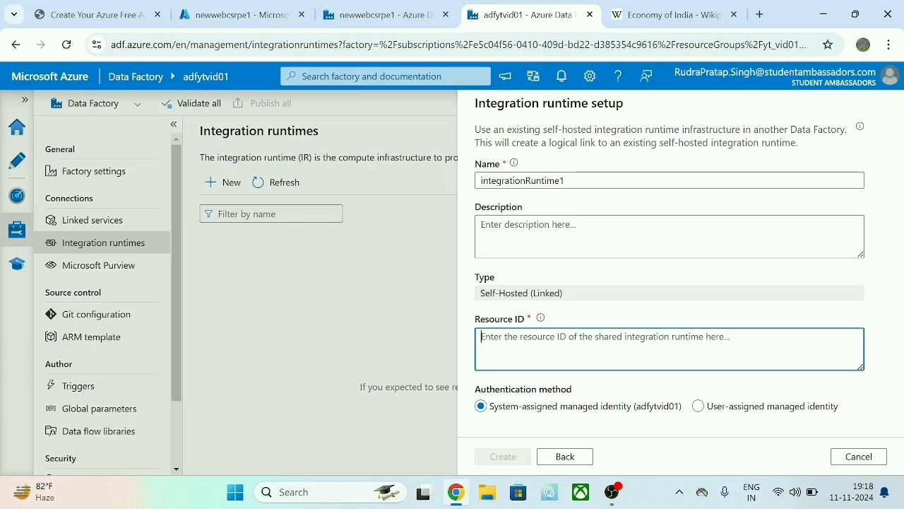
{"action": "key", "text": "ctrl+v"}
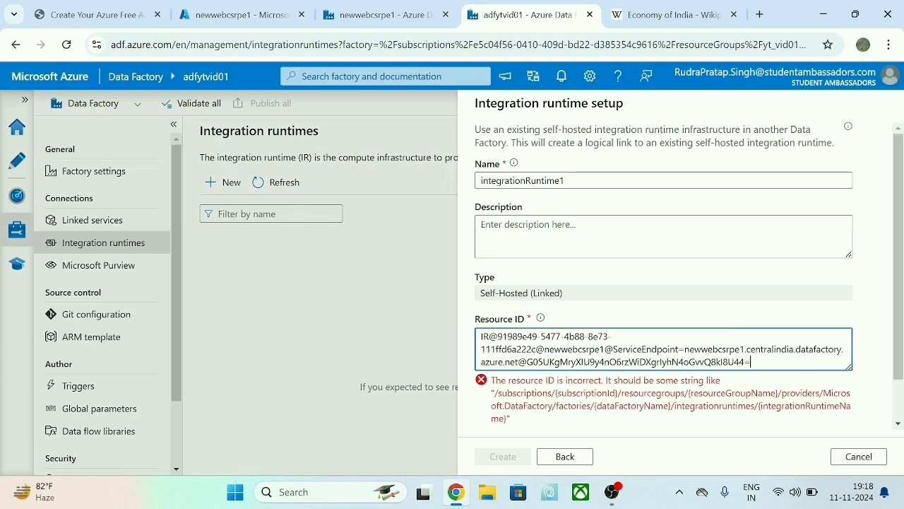
{"action": "key", "text": "ctrl+a"}
{"action": "key", "text": "BackSpace"}
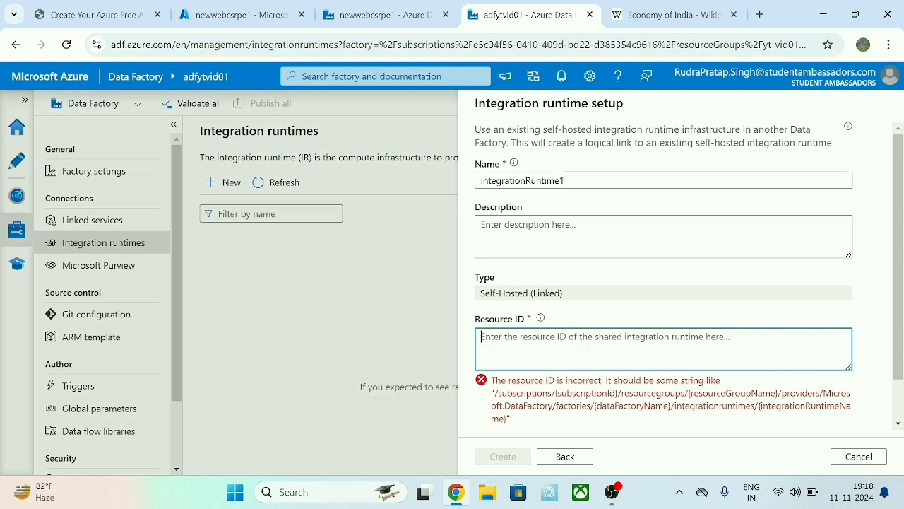
Copy the Key1 authentication key from newwebcsrpe1 again and retry it as the Resource ID in adfytvid01's setup form.
{"action": "left_click", "coordinate": [395, 14]}
{"action": "left_click", "coordinate": [832, 353]}
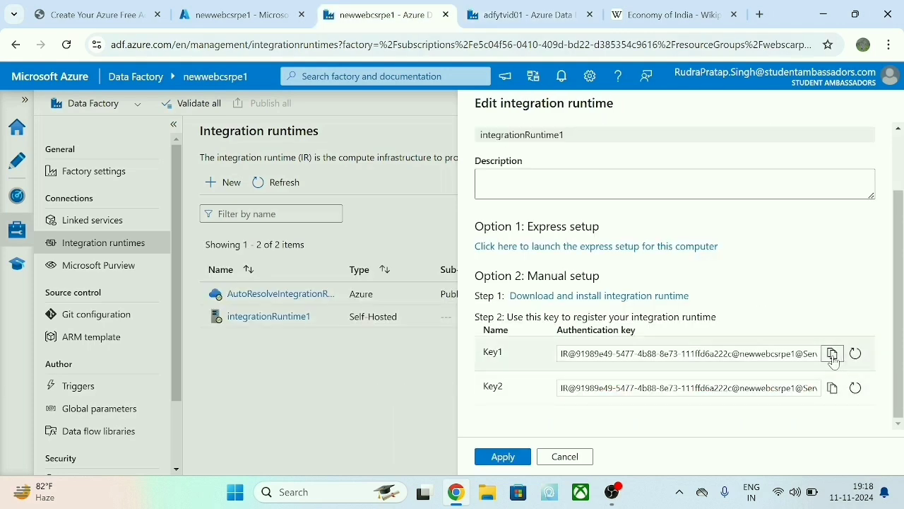
{"action": "left_click", "coordinate": [525, 14]}
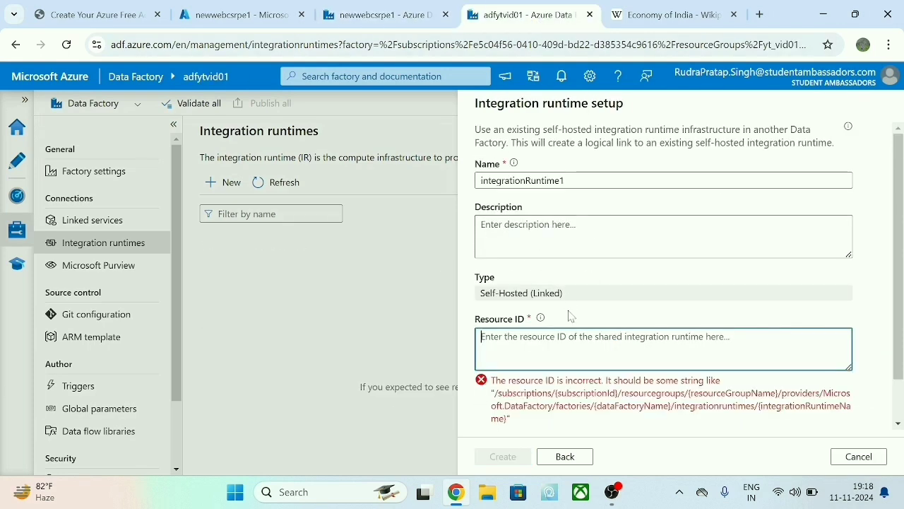
{"action": "key", "text": "ctrl+v"}
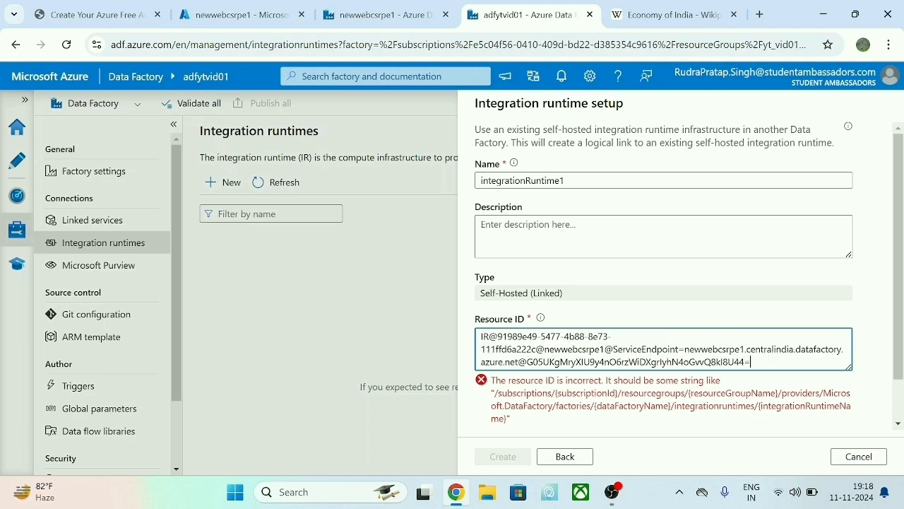
{"action": "left_click", "coordinate": [247, 8]}
{"action": "left_click", "coordinate": [349, 6]}
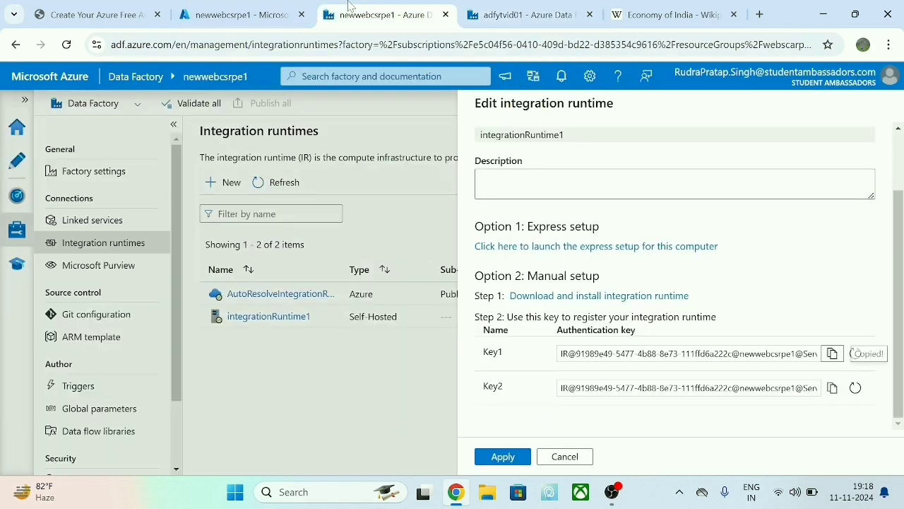
{"action": "left_click", "coordinate": [269, 14]}
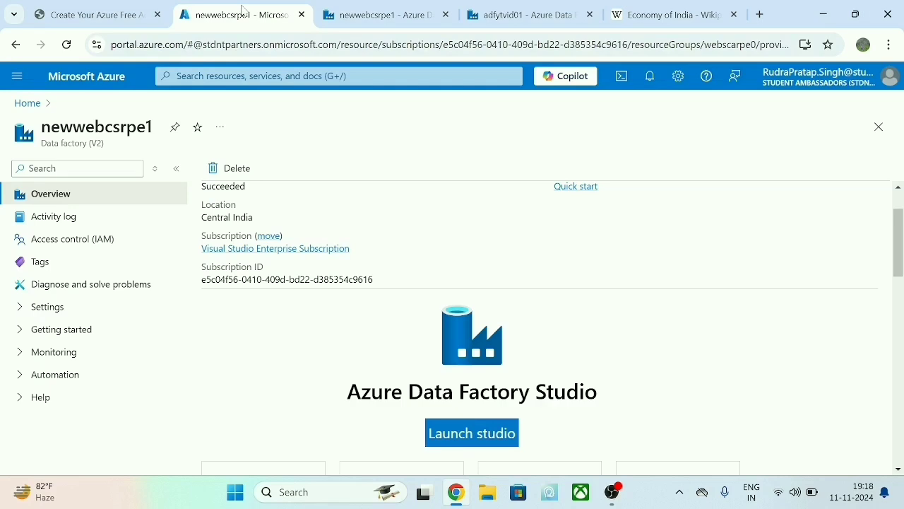
{"action": "left_click", "coordinate": [382, 8]}
{"action": "left_click", "coordinate": [508, 9]}
{"action": "left_click", "coordinate": [373, 11]}
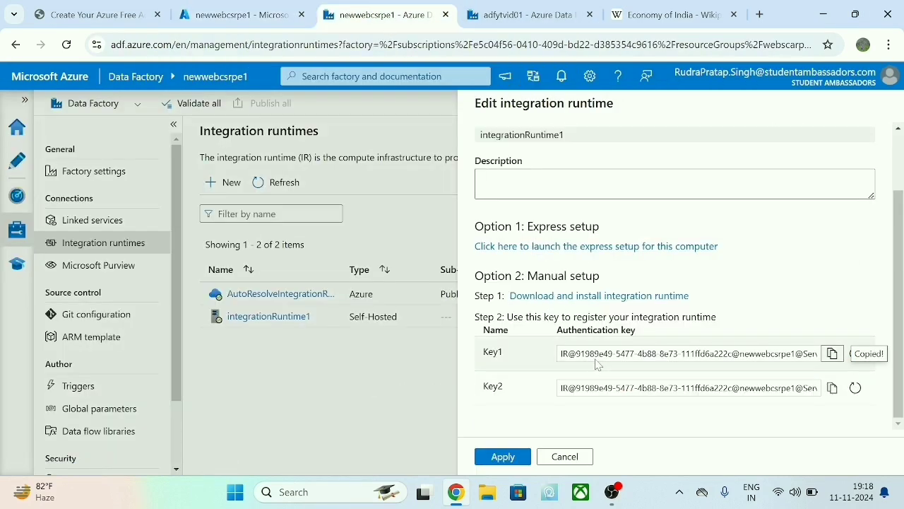
Check the sharing settings of newwebcsrpe1's integrationRuntime1 and clear the authentication key from the Resource ID in adfytvid01's setup form.
{"action": "scroll", "coordinate": [569, 222], "scroll_direction": "up", "scroll_amount": 2}
{"action": "left_click", "coordinate": [675, 135]}
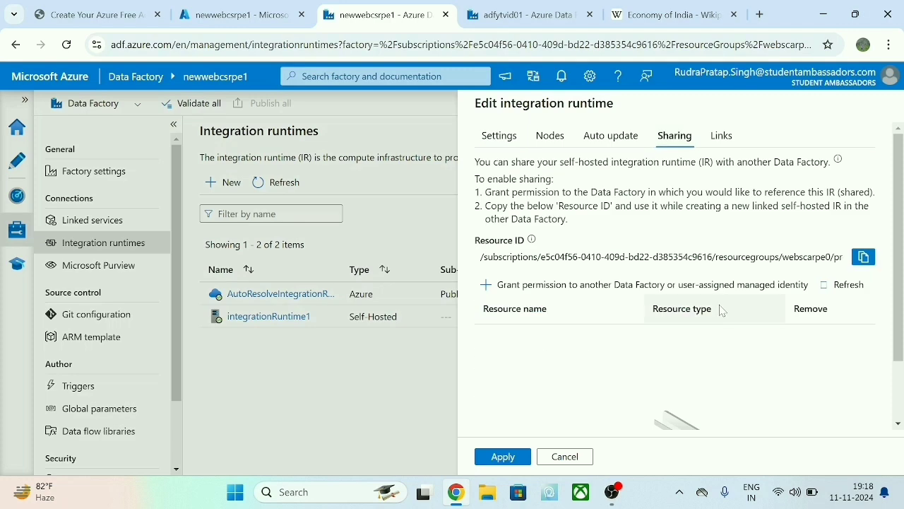
{"action": "left_click", "coordinate": [518, 17]}
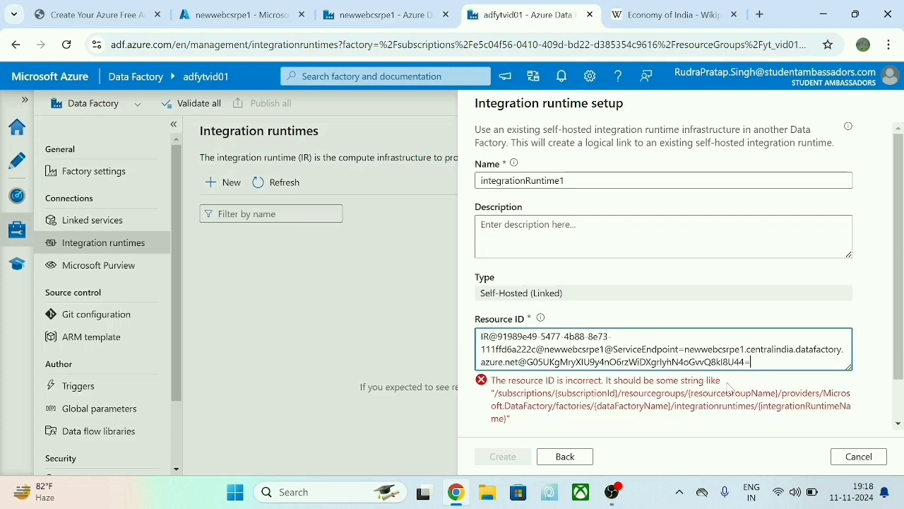
{"action": "key", "text": "ctrl+a"}
{"action": "key", "text": "BackSpace"}
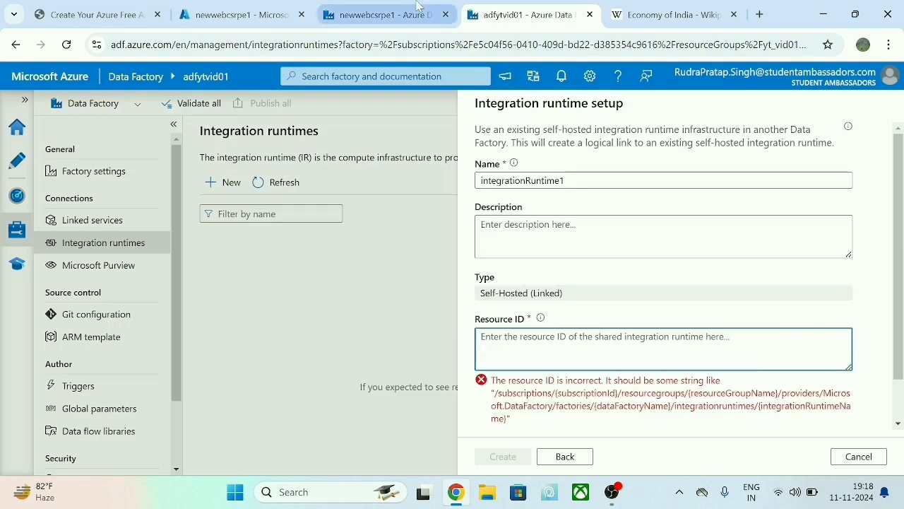
Examine the general settings of newwebcsrpe1's integrationRuntime1, including its express and manual setup options and authentication keys.
{"action": "left_click", "coordinate": [418, 8]}
{"action": "left_click", "coordinate": [497, 134]}
{"action": "scroll", "coordinate": [558, 374], "scroll_direction": "down", "scroll_amount": 2}
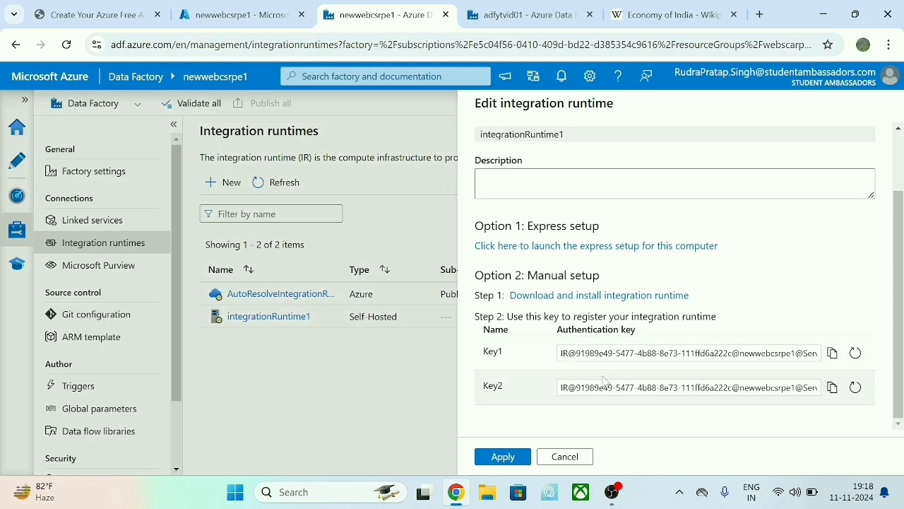
{"action": "scroll", "coordinate": [604, 381], "scroll_direction": "up", "scroll_amount": 2}
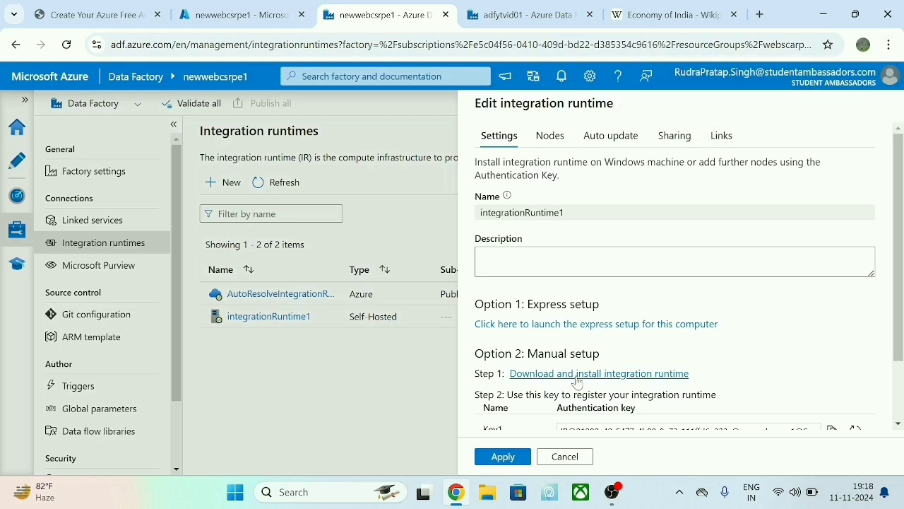
{"action": "scroll", "coordinate": [577, 382], "scroll_direction": "down", "scroll_amount": 2}
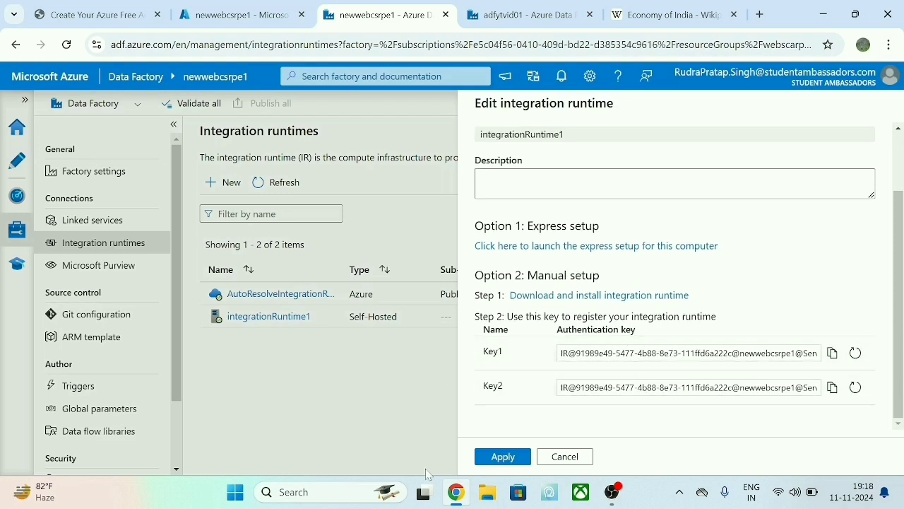
{"action": "left_click", "coordinate": [325, 491]}
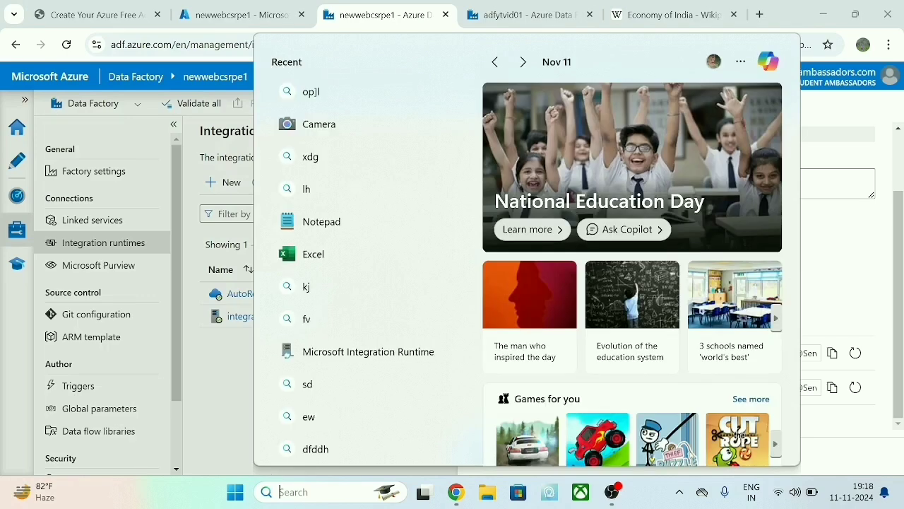
{"action": "left_click", "coordinate": [190, 347]}
{"action": "scroll", "coordinate": [580, 138], "scroll_direction": "up", "scroll_amount": 1}
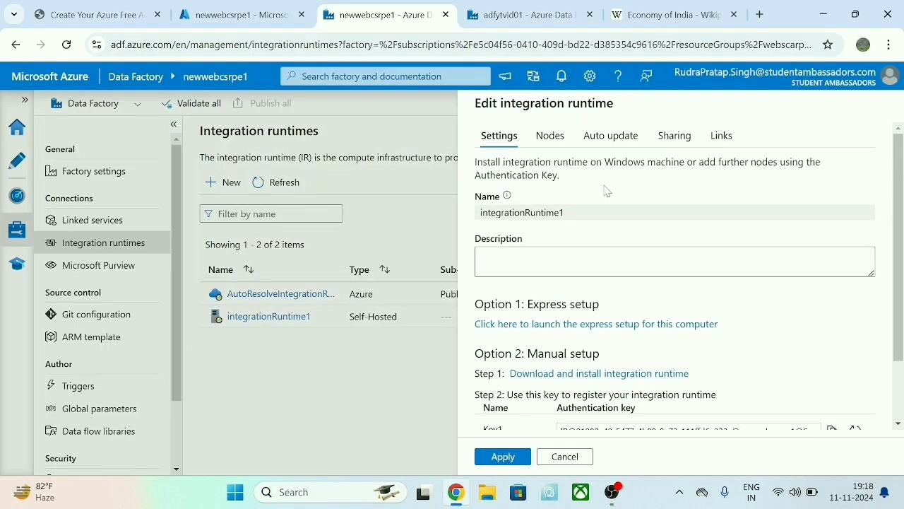
Copy the Resource ID from the sharing settings of newwebcsrpe1's integrationRuntime1 and paste it into adfytvid01's linked runtime setup form.
{"action": "left_click", "coordinate": [674, 135]}
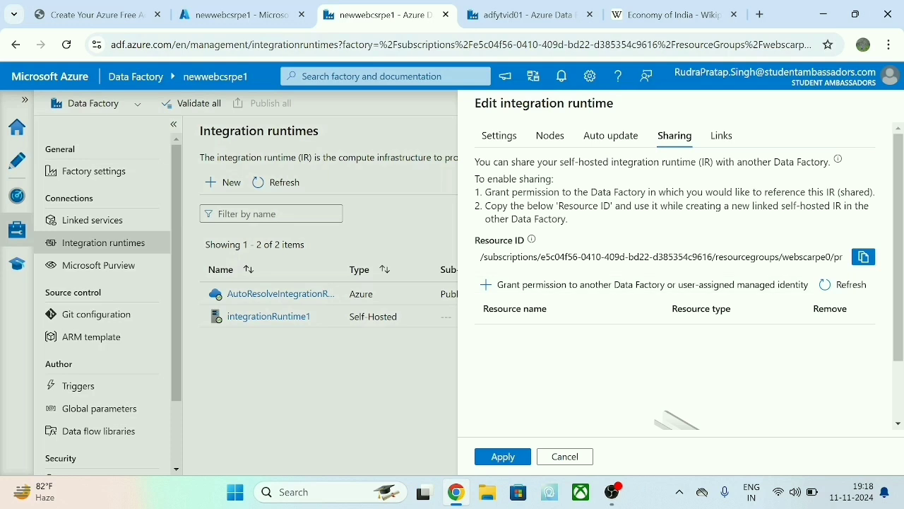
{"action": "left_click", "coordinate": [862, 258]}
{"action": "left_click", "coordinate": [498, 12]}
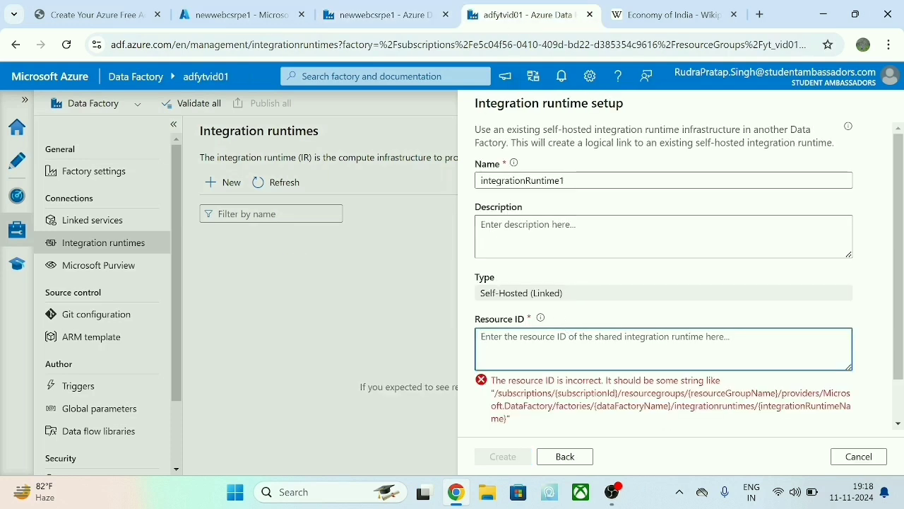
{"action": "key", "text": "ctrl+v"}
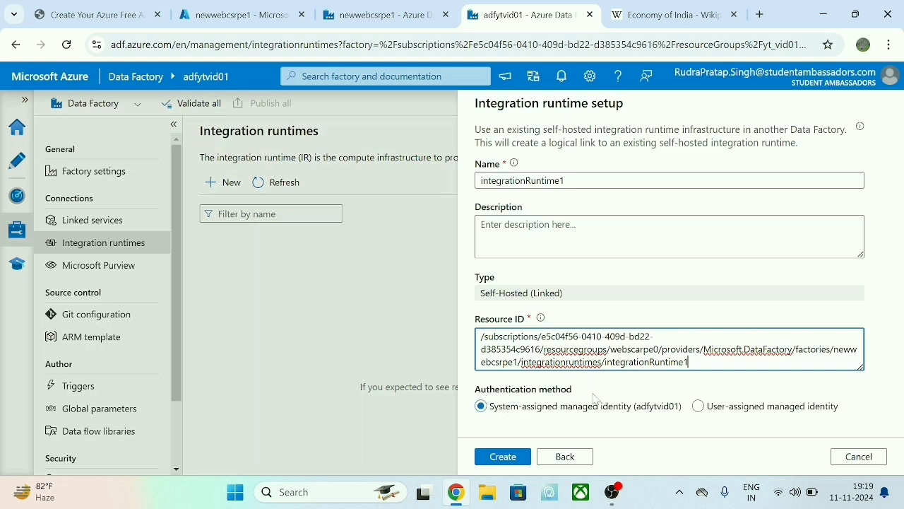
Try to create the linked self-hosted integrationRuntime1 in adfytvid01 using the system-assigned managed identity.
{"action": "left_click", "coordinate": [539, 165]}
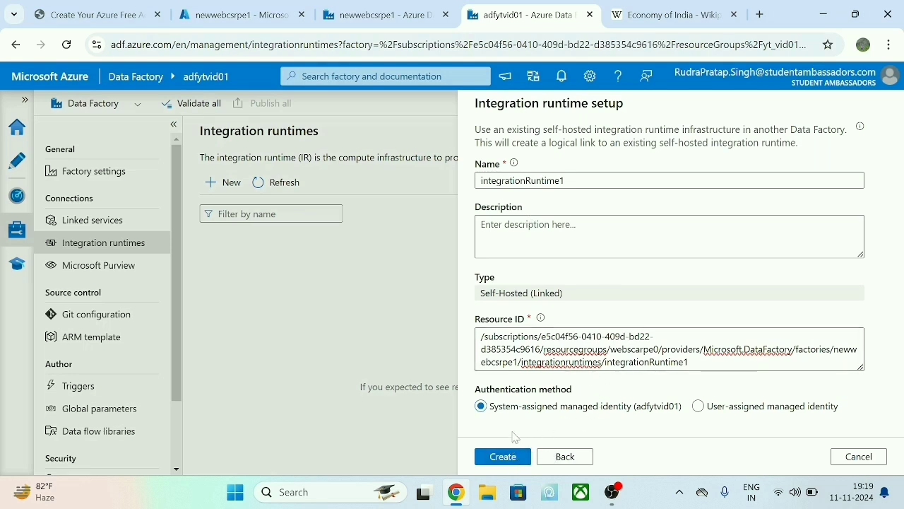
{"action": "left_click", "coordinate": [439, 9]}
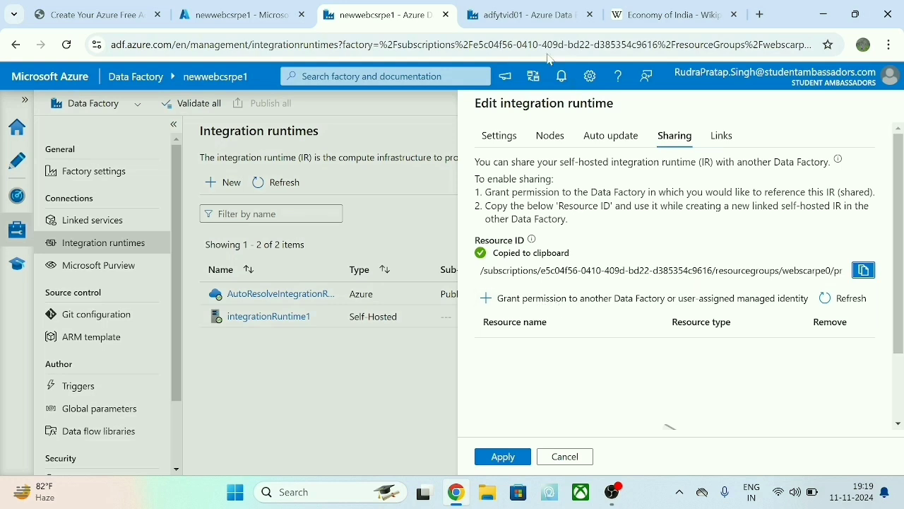
{"action": "mouse_move", "coordinate": [494, 21]}
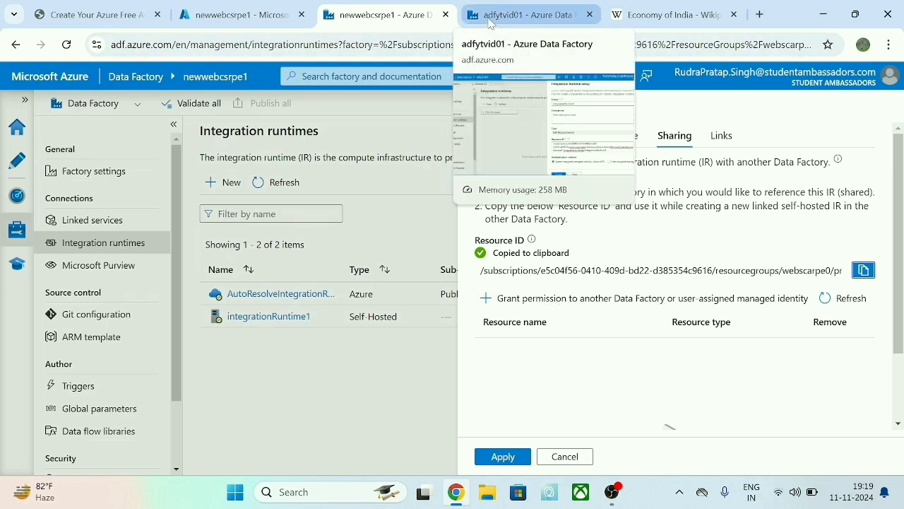
{"action": "left_click", "coordinate": [527, 14]}
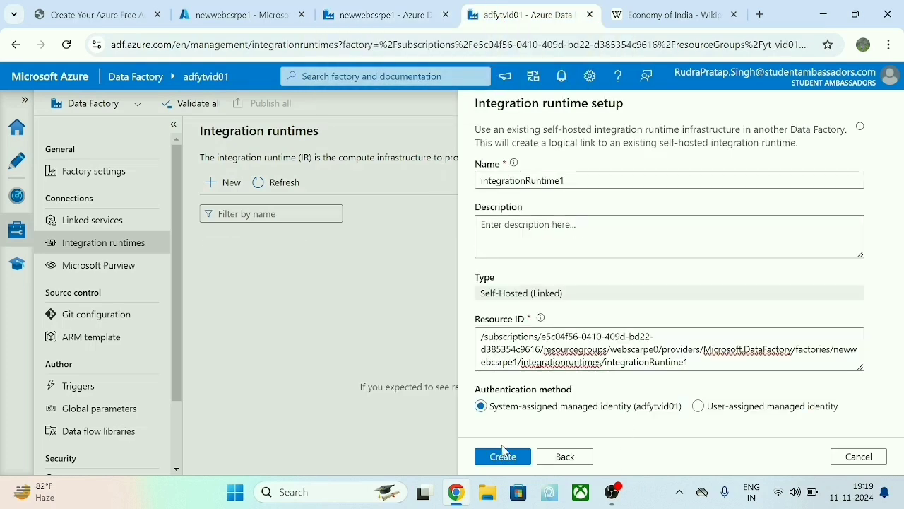
{"action": "left_click", "coordinate": [504, 455]}
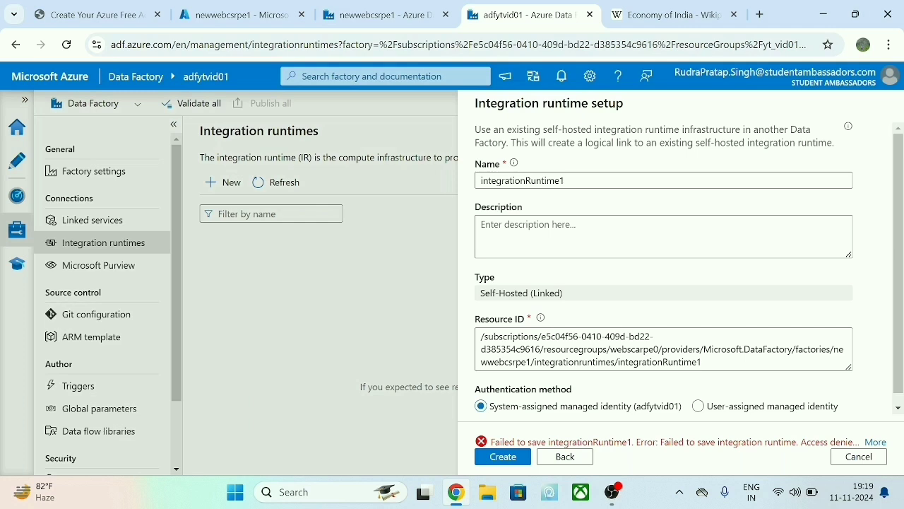
{"action": "left_click_drag", "start_coordinate": [499, 442], "coordinate": [756, 456]}
Grant the adfytvid01 data factory's system-assigned managed identity permission to newwebcsrpe1's integrationRuntime1, finding it with the search text adfy, and apply the sharing change.
{"action": "left_click", "coordinate": [379, 10]}
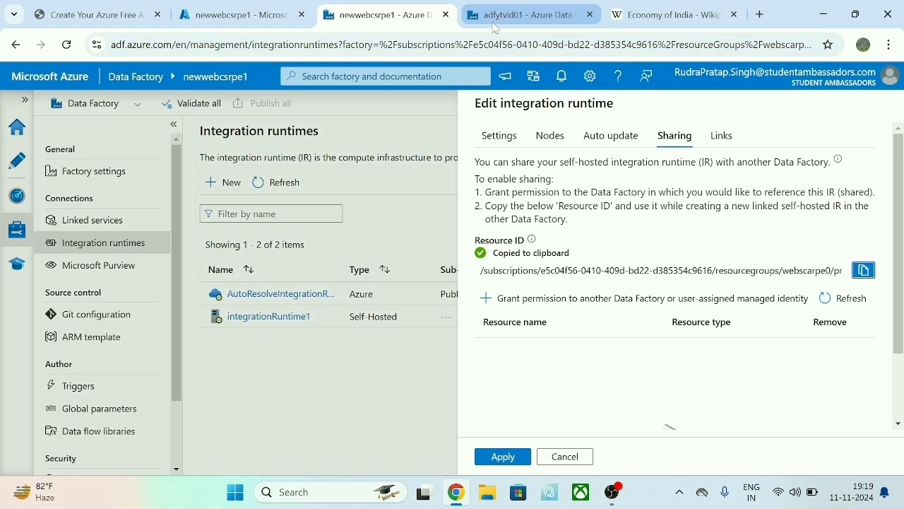
{"action": "left_click", "coordinate": [555, 299]}
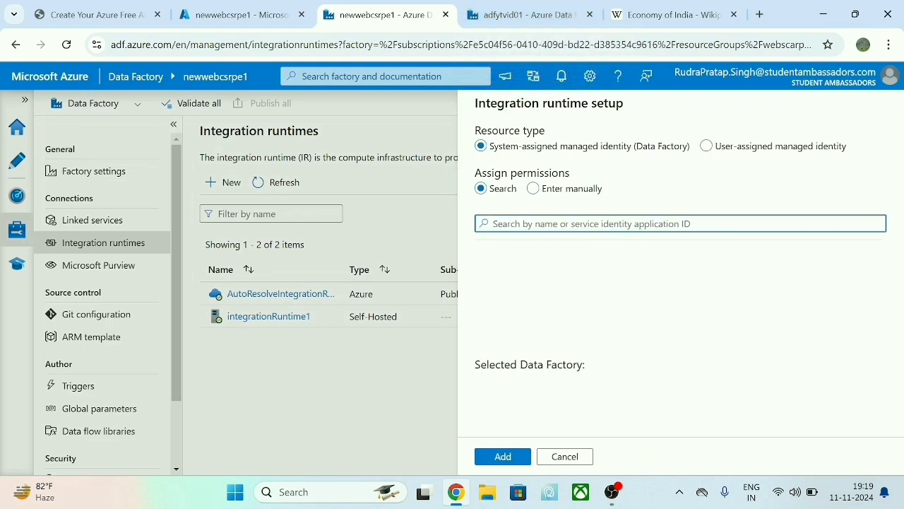
{"action": "type", "text": "adfy"}
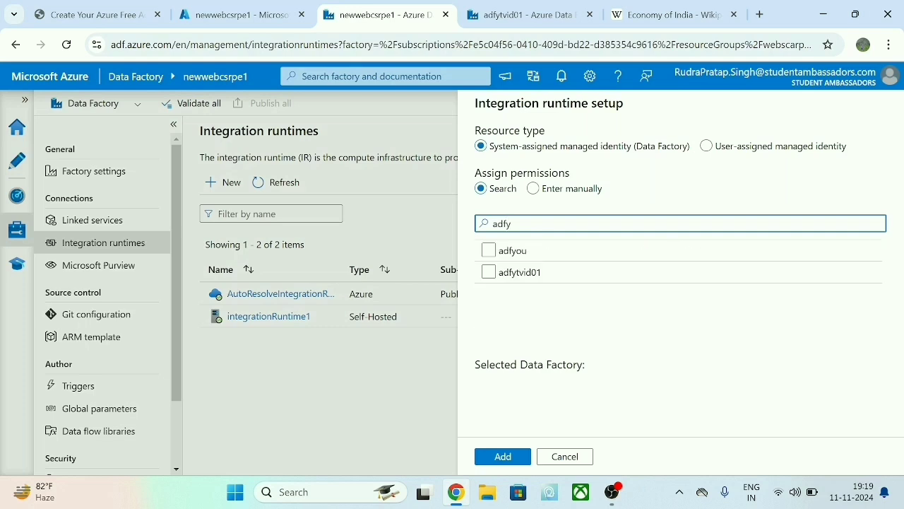
{"action": "left_click", "coordinate": [489, 275]}
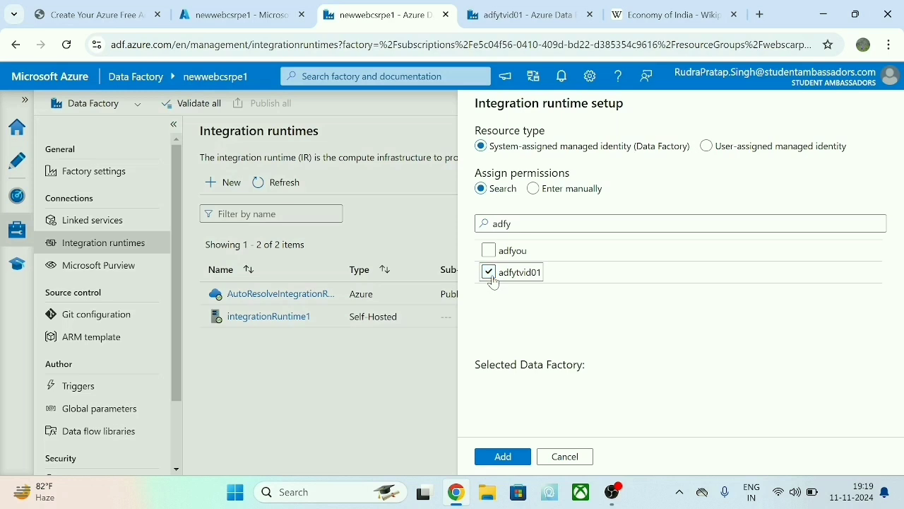
{"action": "left_click", "coordinate": [506, 458]}
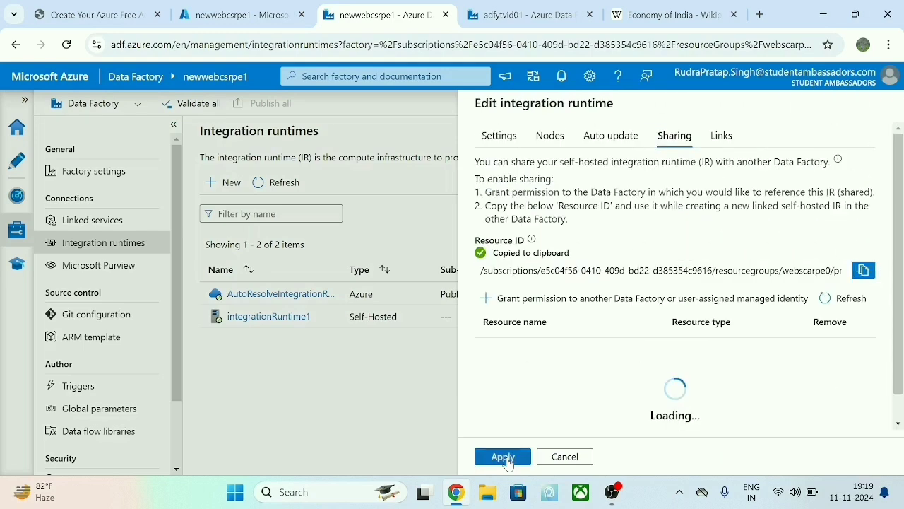
{"action": "left_click", "coordinate": [506, 457]}
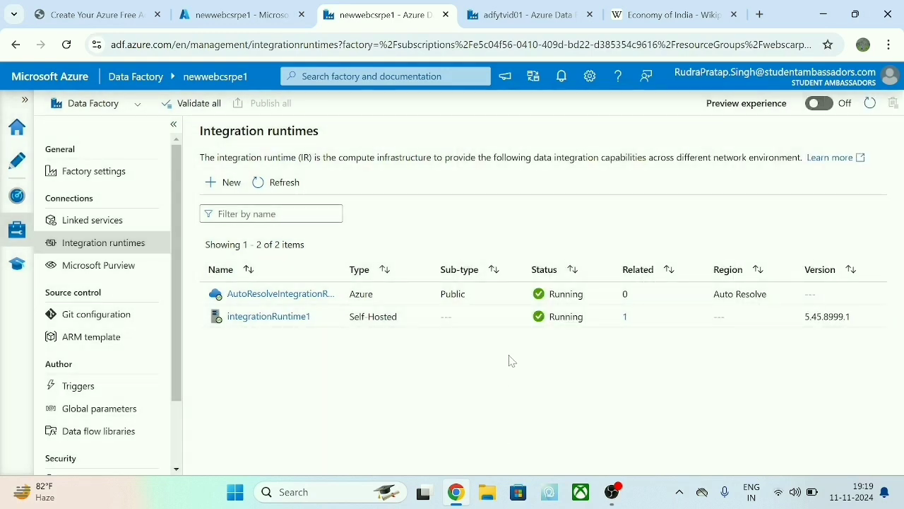
Return to adfytvid01 and create the linked self-hosted integrationRuntime1 with the entered Resource ID.
{"action": "left_click", "coordinate": [493, 13]}
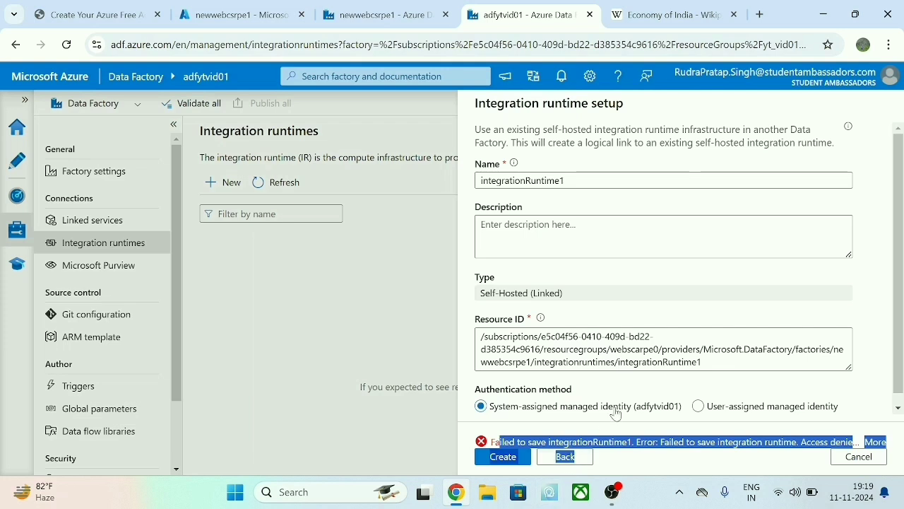
{"action": "left_click", "coordinate": [616, 415]}
{"action": "left_click", "coordinate": [506, 457]}
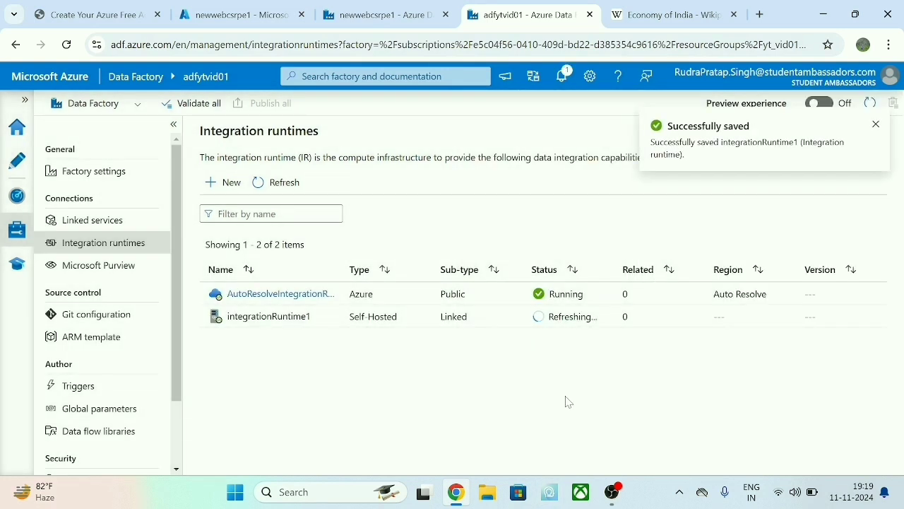
Create a new pipeline in adfytvid01 and add a Copy data activity to its canvas, finding it with the search text cop.
{"action": "left_click_drag", "start_coordinate": [766, 131], "coordinate": [667, 127]}
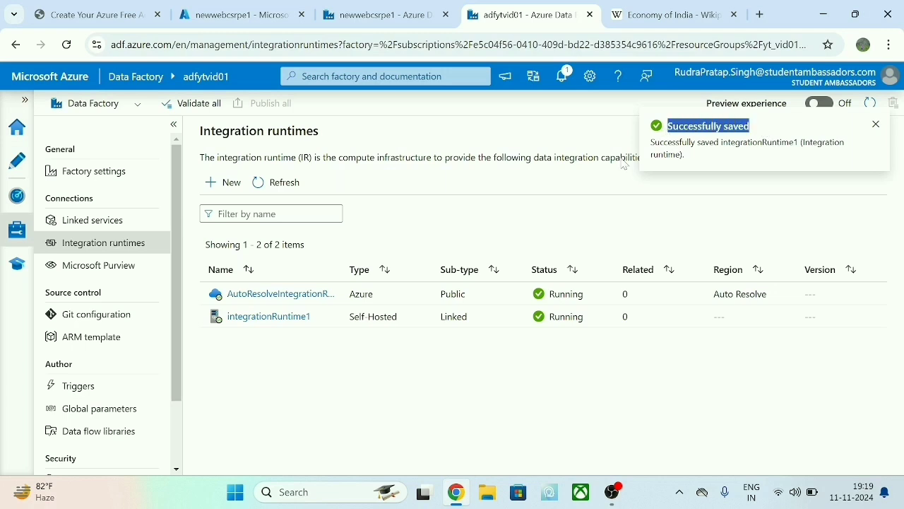
{"action": "left_click", "coordinate": [18, 167]}
{"action": "left_click", "coordinate": [101, 185]}
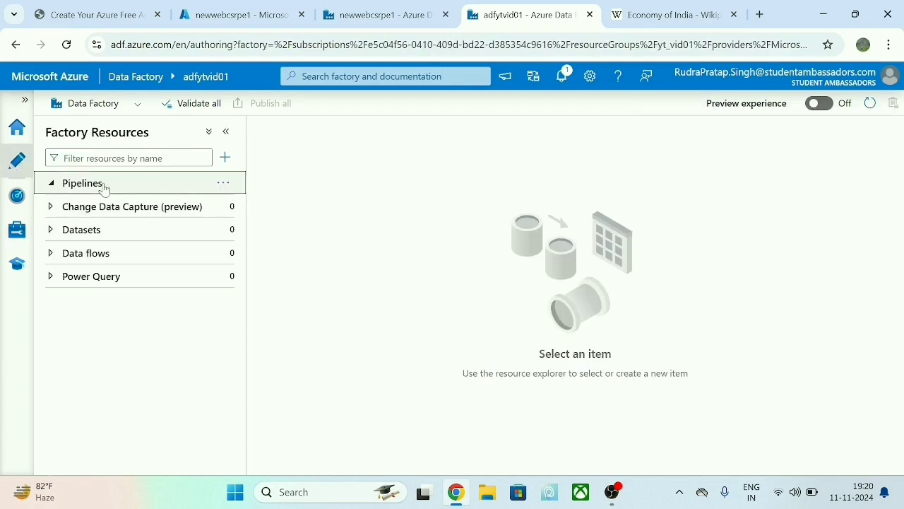
{"action": "left_click", "coordinate": [223, 183]}
{"action": "left_click", "coordinate": [285, 210]}
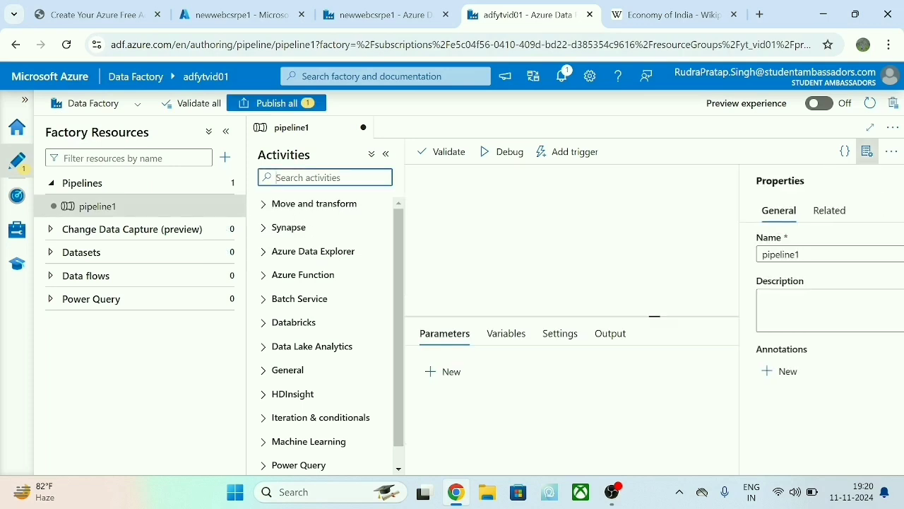
{"action": "type", "text": "cop"}
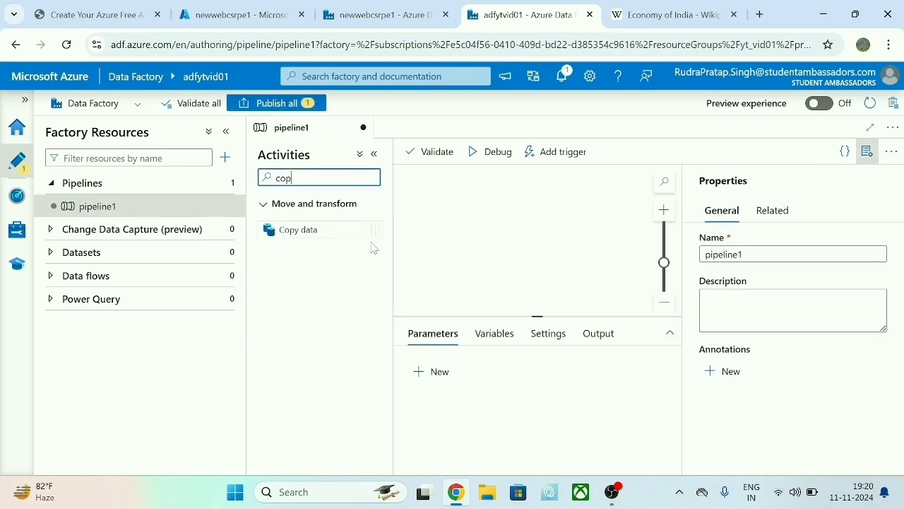
{"action": "left_click_drag", "start_coordinate": [338, 232], "coordinate": [519, 235]}
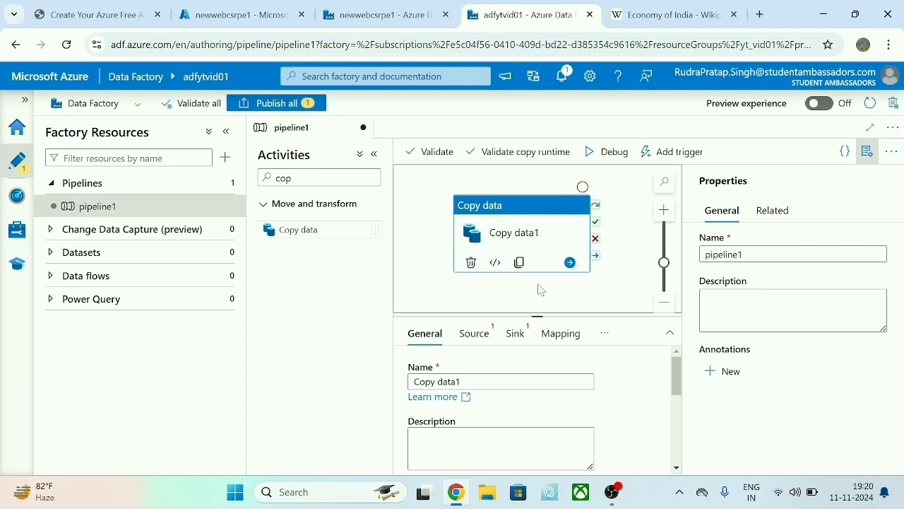
{"action": "left_click", "coordinate": [473, 334]}
{"action": "left_click", "coordinate": [459, 377]}
{"action": "left_click", "coordinate": [470, 384]}
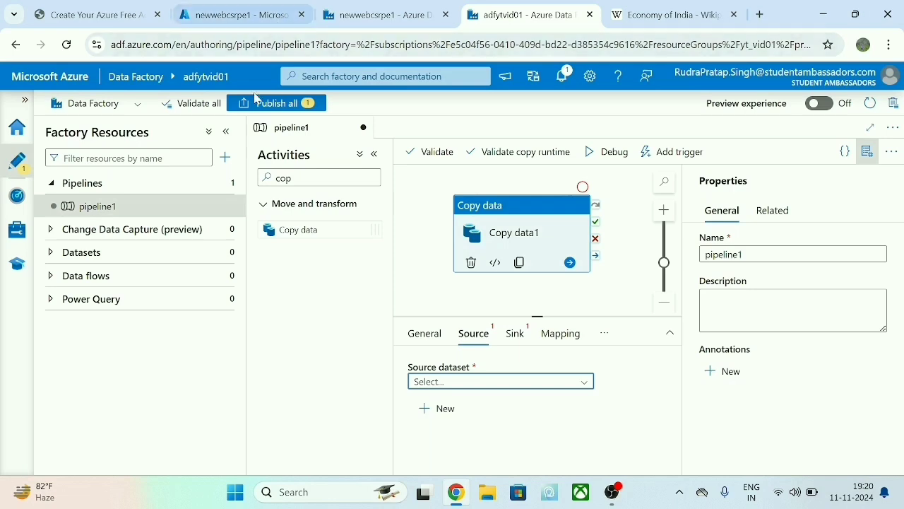
{"action": "left_click", "coordinate": [244, 15]}
{"action": "left_click", "coordinate": [381, 14]}
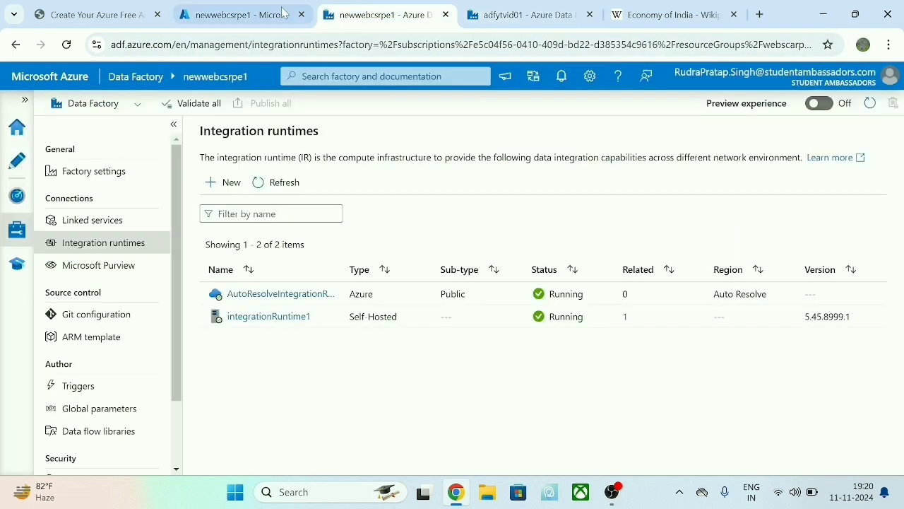
{"action": "left_click", "coordinate": [241, 15]}
{"action": "left_click", "coordinate": [490, 12]}
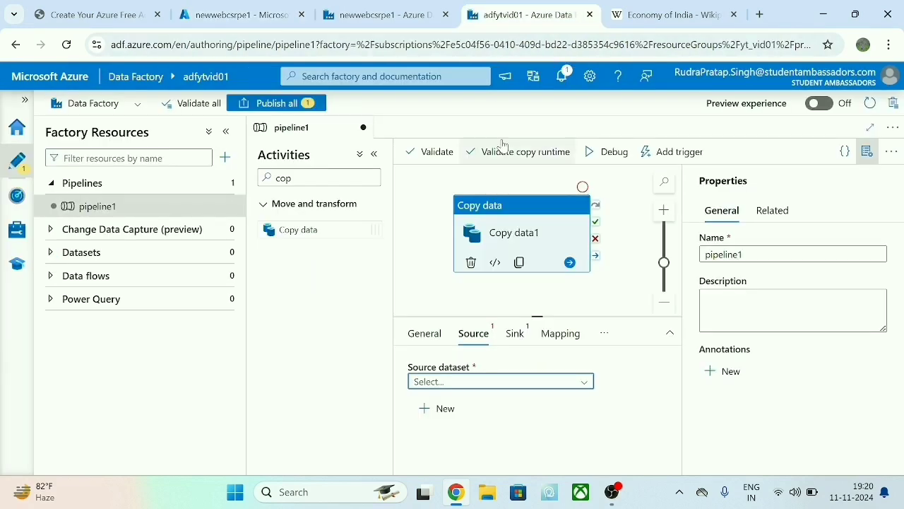
{"action": "left_click", "coordinate": [507, 204]}
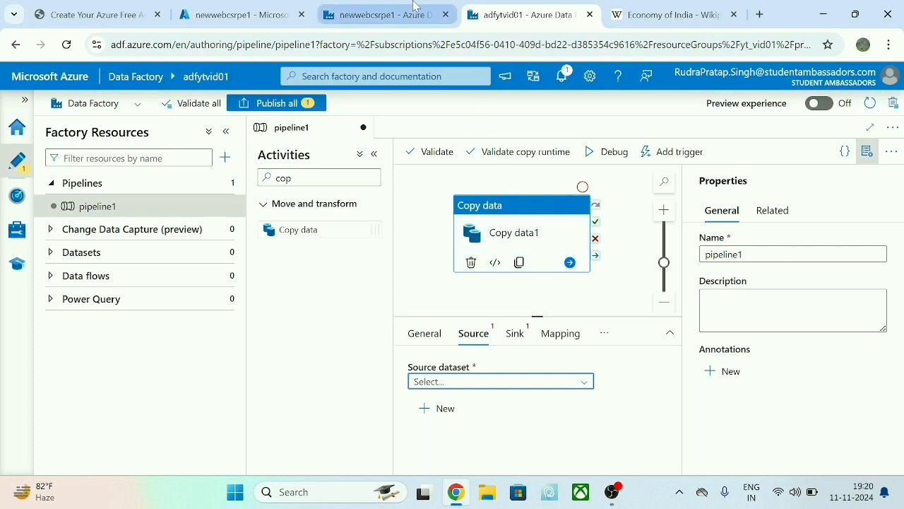
{"action": "left_click", "coordinate": [385, 15]}
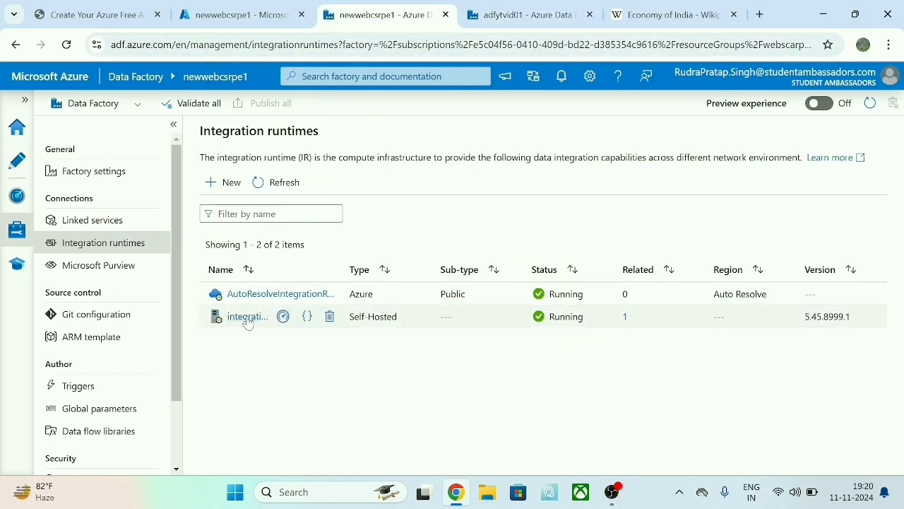
{"action": "left_click", "coordinate": [508, 9]}
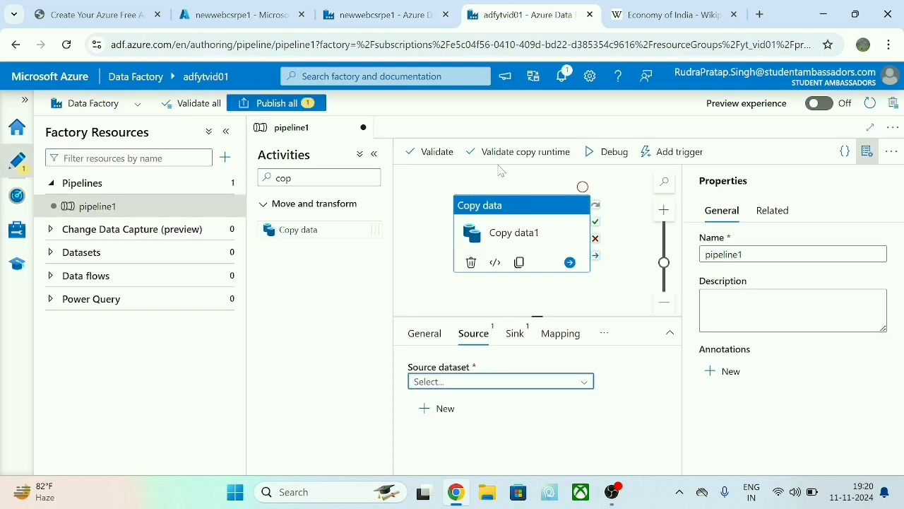
{"action": "left_click", "coordinate": [542, 387]}
{"action": "left_click", "coordinate": [543, 387]}
{"action": "left_click", "coordinate": [512, 337]}
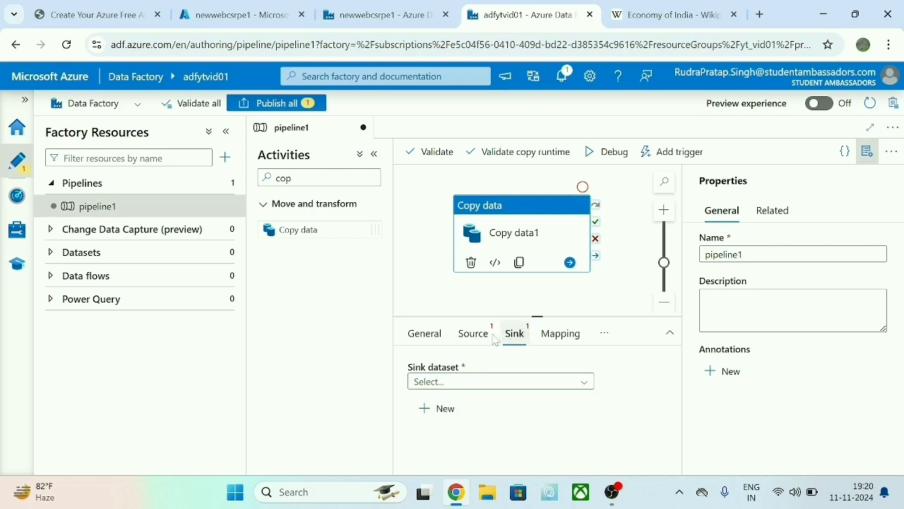
Start a new source dataset for the copy activity with Web Table as its data store, using the search text web.
{"action": "left_click", "coordinate": [493, 337]}
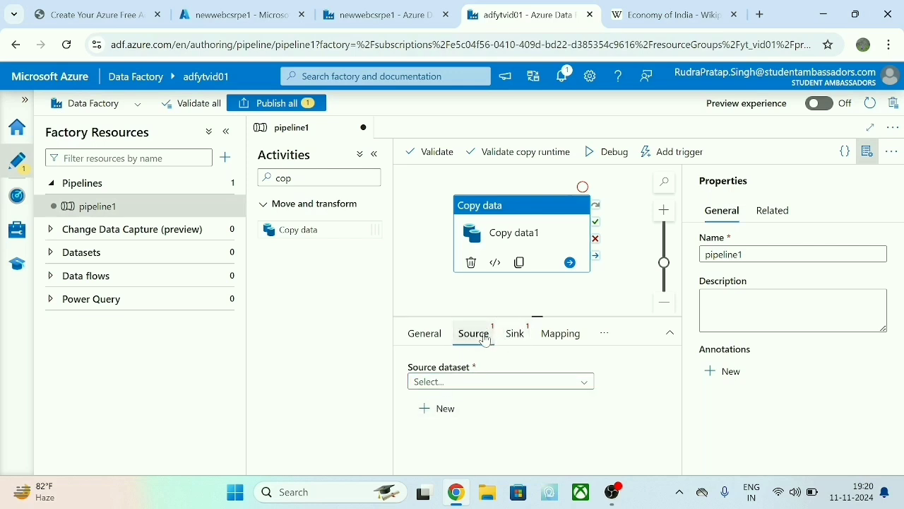
{"action": "left_click", "coordinate": [444, 409]}
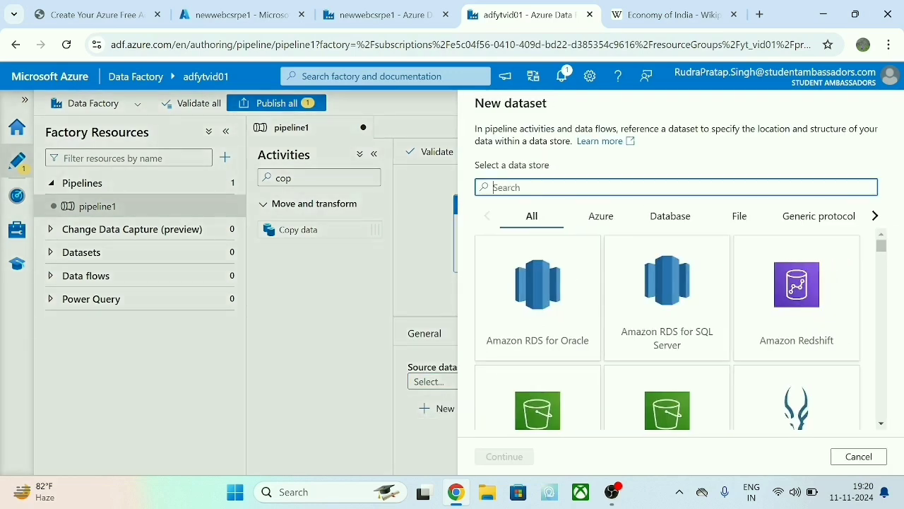
{"action": "type", "text": "web"}
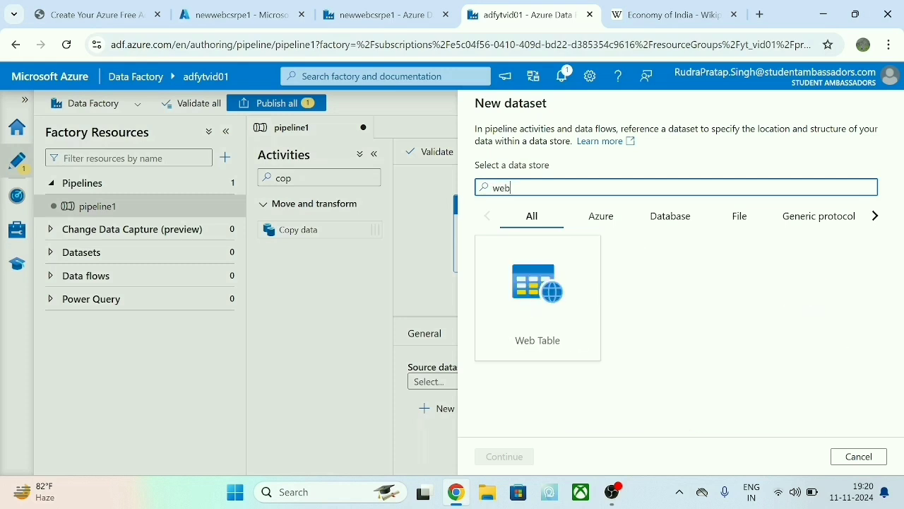
{"action": "left_click", "coordinate": [586, 282]}
{"action": "left_click", "coordinate": [504, 456]}
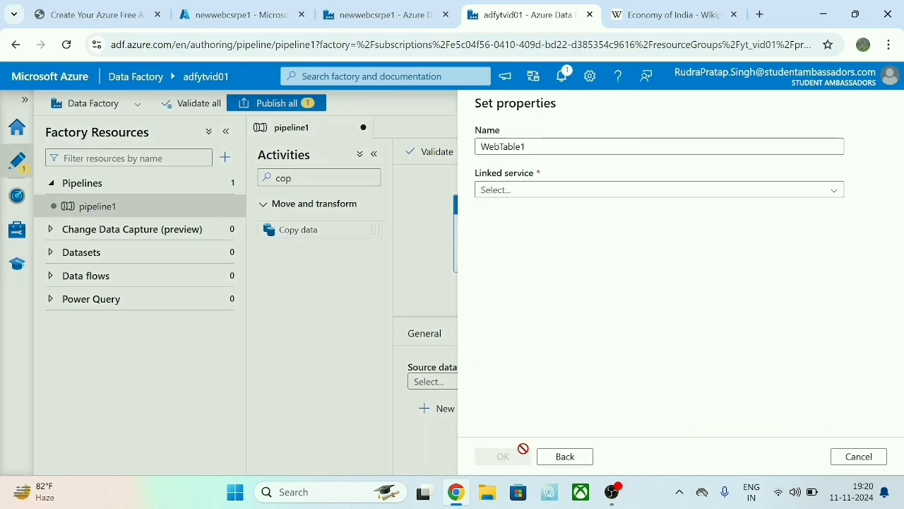
Start a new linked service for the web table dataset and connect it via integrationRuntime1.
{"action": "left_click", "coordinate": [520, 189]}
{"action": "left_click", "coordinate": [527, 233]}
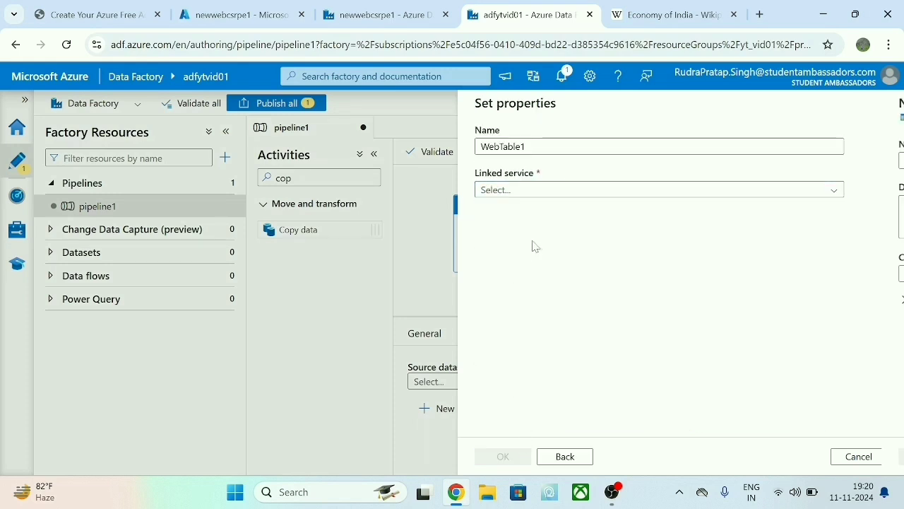
{"action": "left_click", "coordinate": [559, 281]}
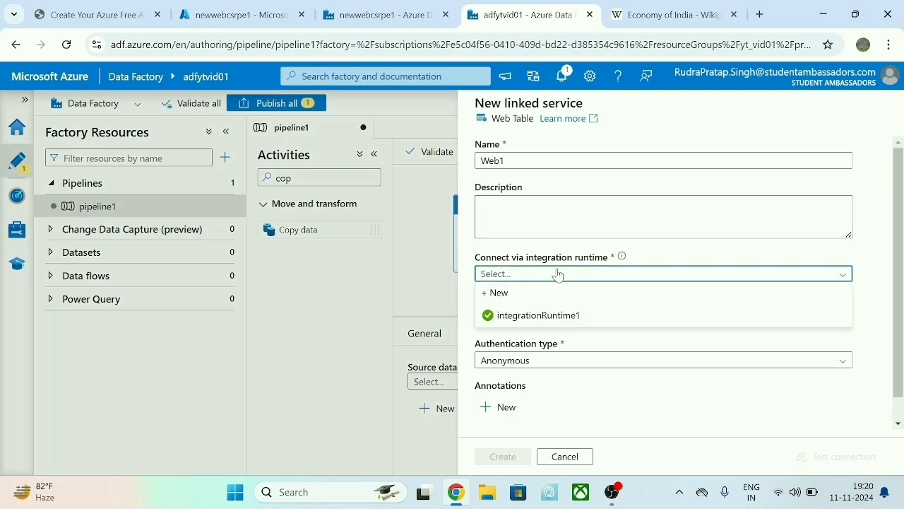
{"action": "left_click", "coordinate": [555, 316]}
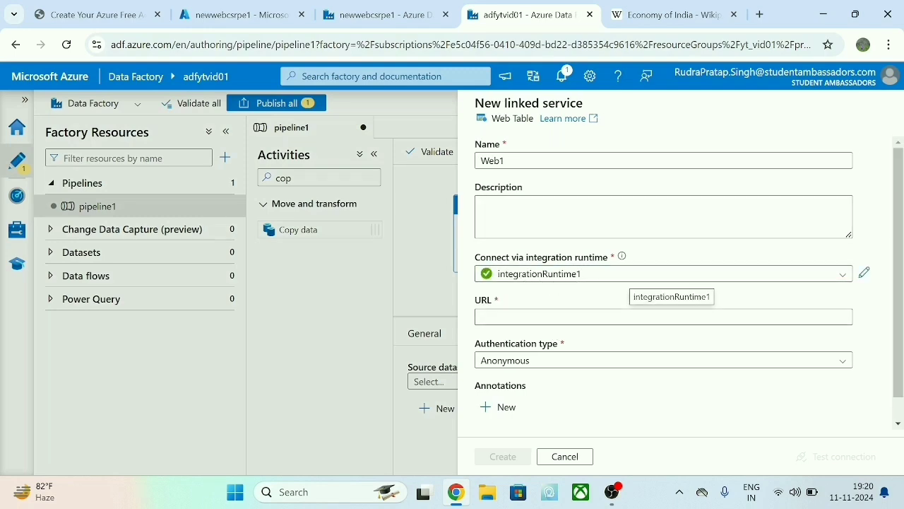
Copy the Wikipedia Economy of India foreign trade page address into the linked service URL, create the service, and confirm the source dataset.
{"action": "left_click", "coordinate": [628, 316]}
{"action": "left_click", "coordinate": [652, 21]}
{"action": "left_click", "coordinate": [425, 43]}
{"action": "key", "text": "ctrl+c"}
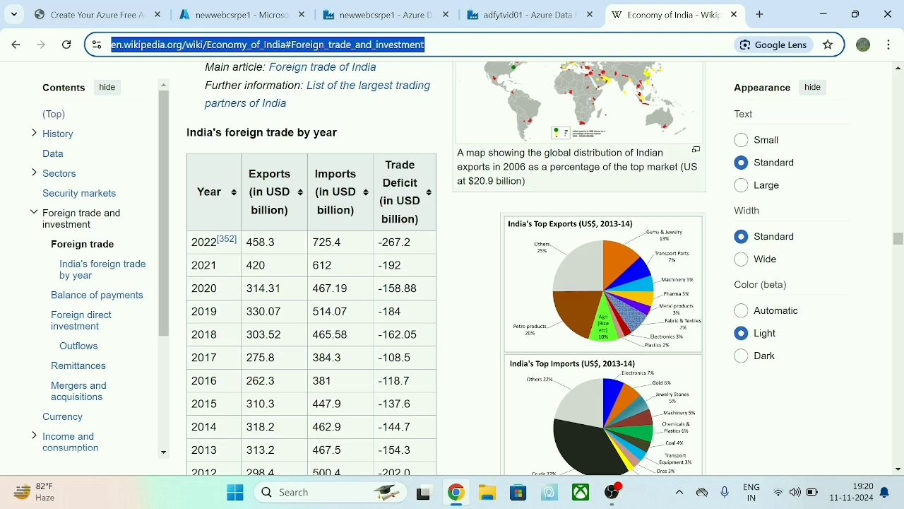
{"action": "left_click", "coordinate": [527, 14]}
{"action": "key", "text": "ctrl+v"}
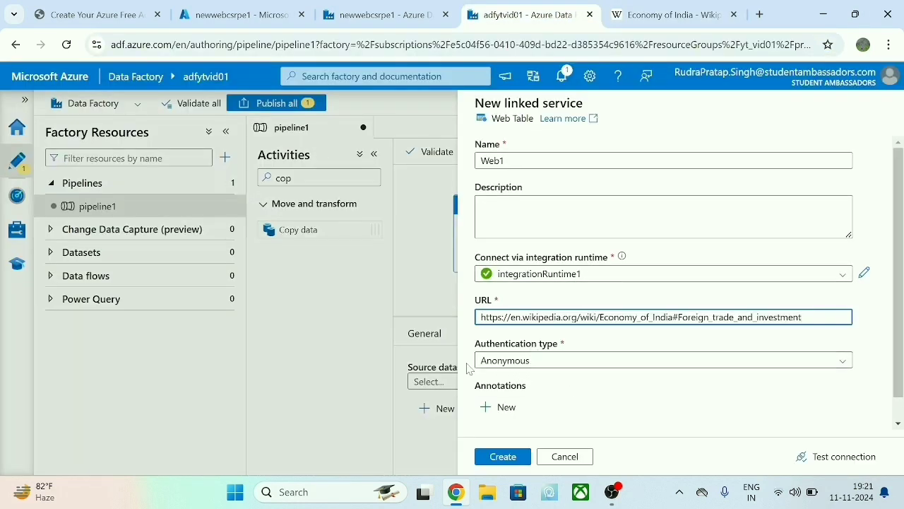
{"action": "scroll", "coordinate": [537, 387], "scroll_direction": "down", "scroll_amount": 2}
{"action": "left_click", "coordinate": [503, 456]}
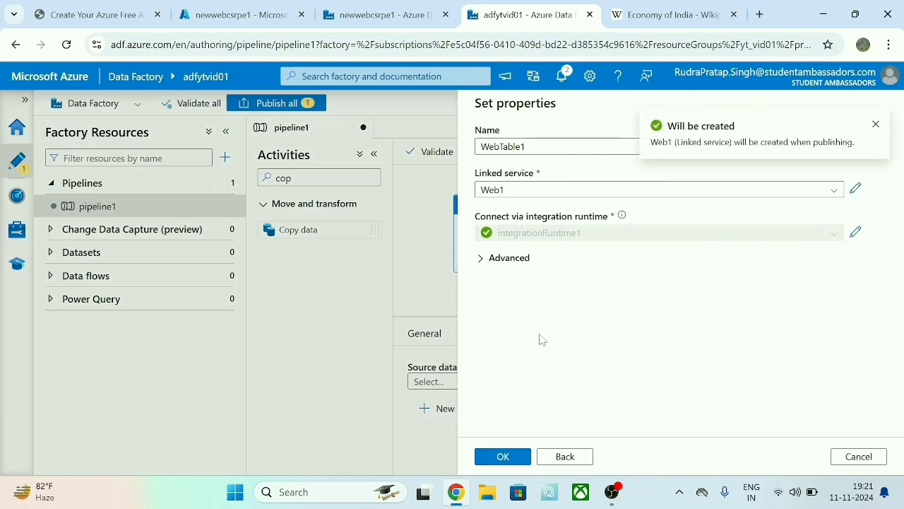
{"action": "left_click", "coordinate": [515, 459]}
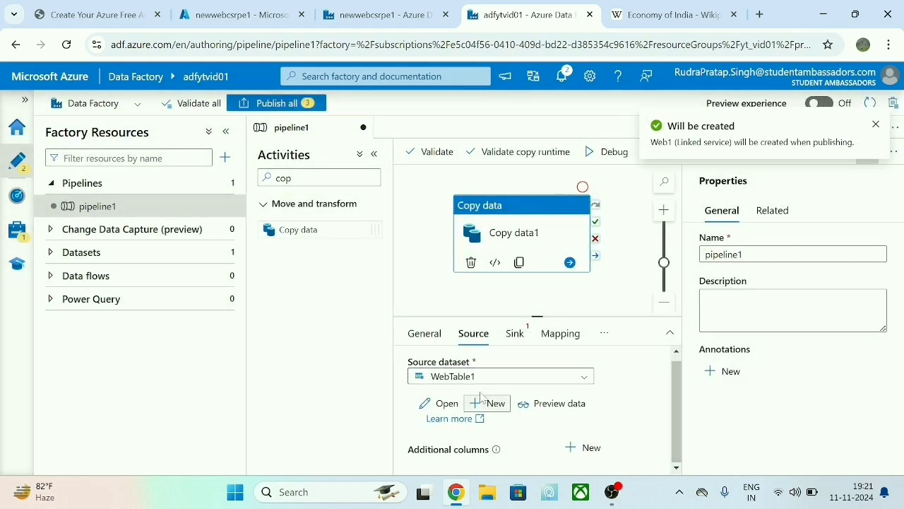
Open the web table source dataset, set its table index to 2, and preview its data.
{"action": "left_click", "coordinate": [445, 403]}
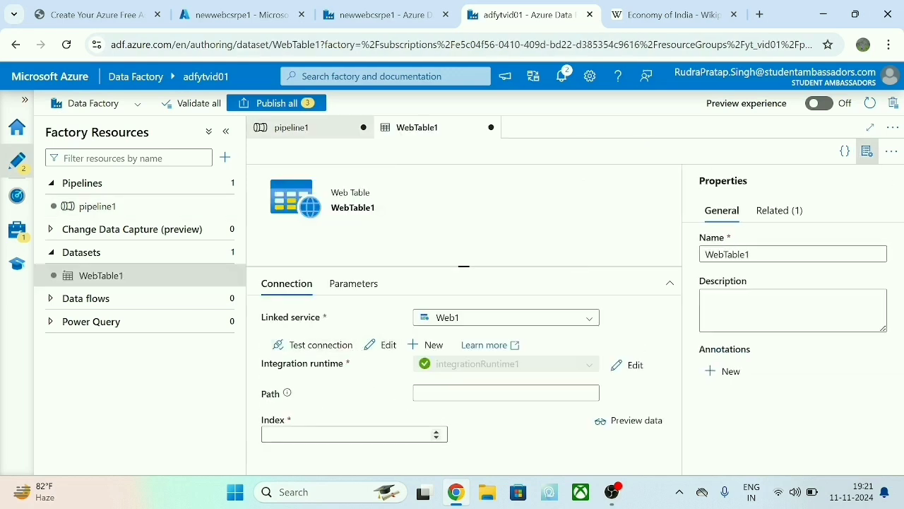
{"action": "left_click", "coordinate": [353, 434]}
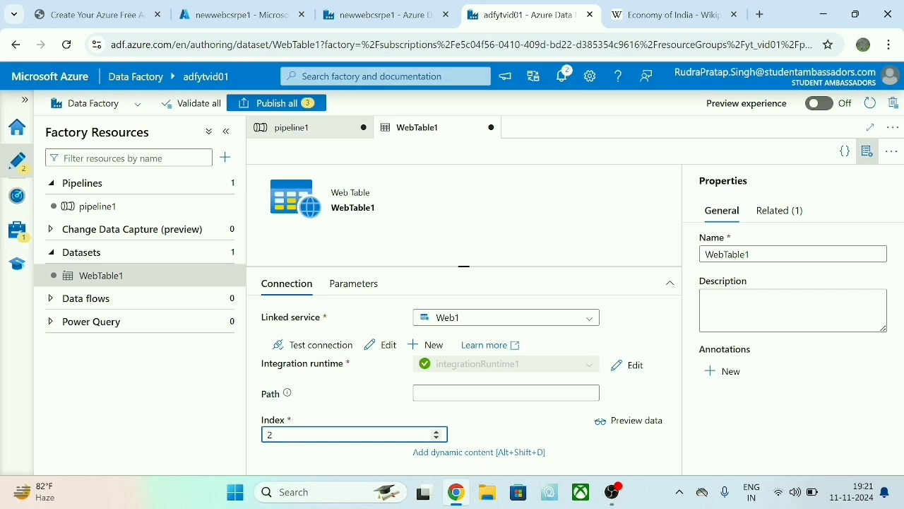
{"action": "left_click", "coordinate": [611, 432]}
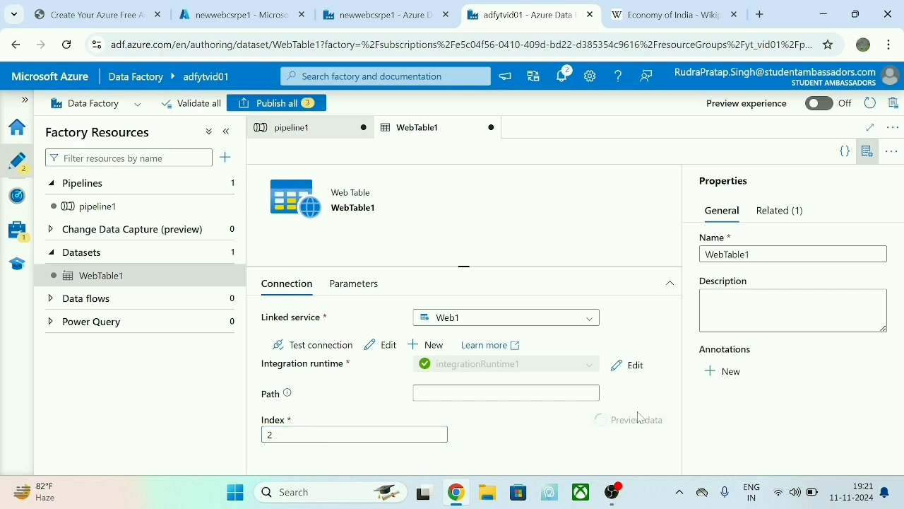
Compare the dataset preview with India's foreign trade by year table on the Wikipedia page, and close the preview.
{"action": "left_click", "coordinate": [661, 16]}
{"action": "left_click", "coordinate": [480, 16]}
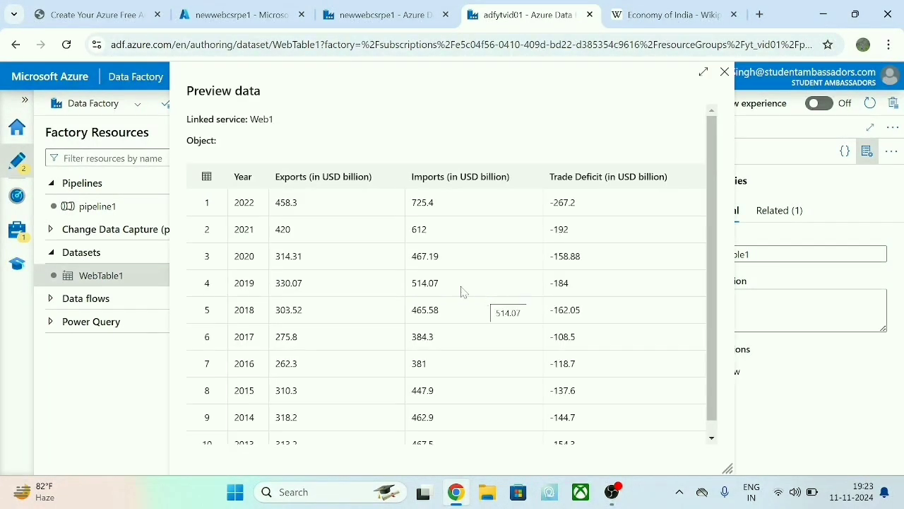
{"action": "left_click", "coordinate": [675, 13]}
{"action": "left_click", "coordinate": [526, 14]}
{"action": "scroll", "coordinate": [728, 79], "scroll_direction": "down", "scroll_amount": 1}
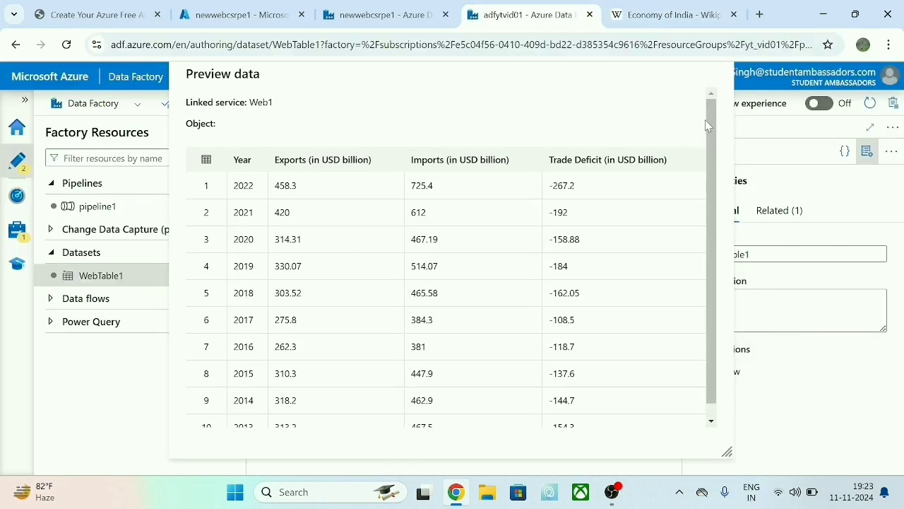
{"action": "scroll", "coordinate": [727, 452], "scroll_direction": "up", "scroll_amount": 1}
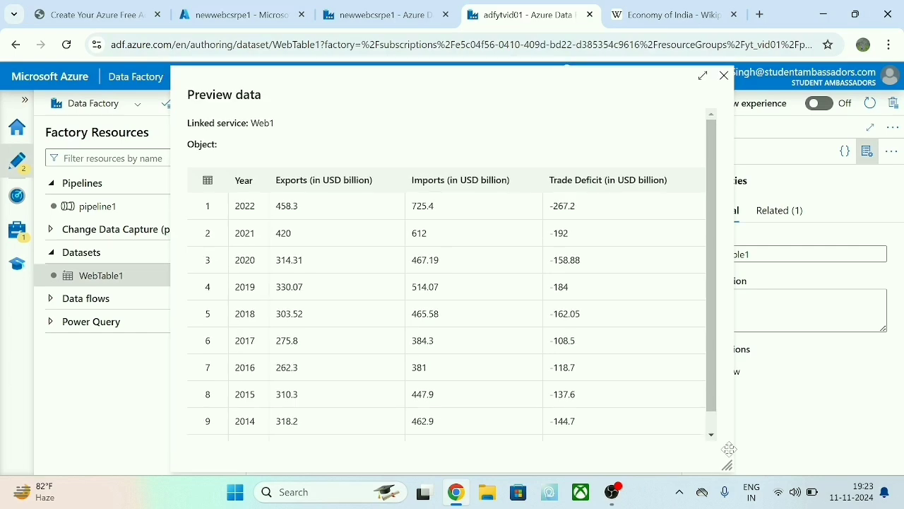
{"action": "left_click", "coordinate": [718, 74]}
Start a new sink dataset for pipeline1's copy activity with File system as its data store, using the search text fil.
{"action": "left_click", "coordinate": [314, 129]}
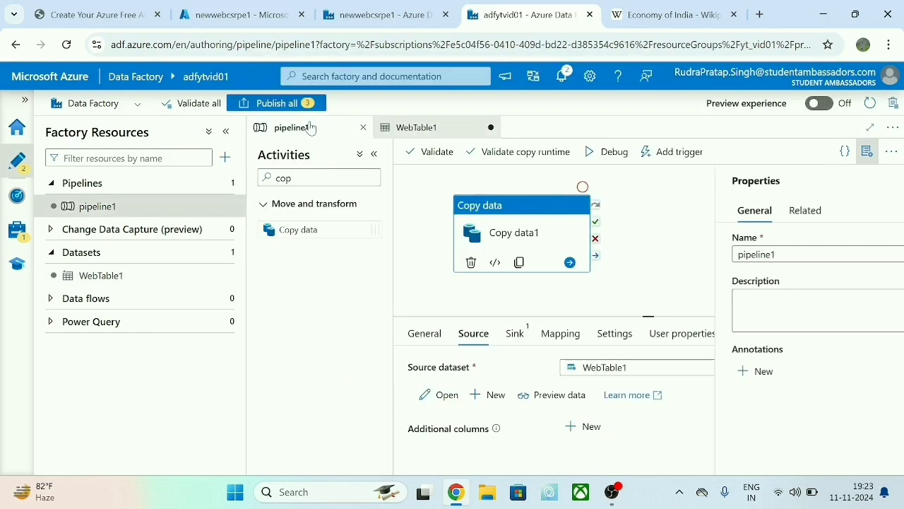
{"action": "left_click", "coordinate": [517, 335]}
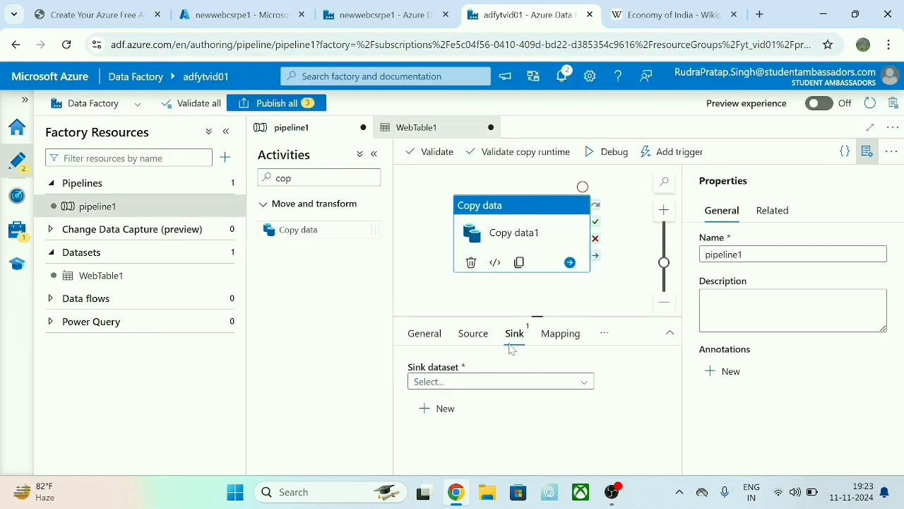
{"action": "left_click", "coordinate": [495, 383]}
{"action": "left_click", "coordinate": [490, 409]}
{"action": "left_click", "coordinate": [452, 410]}
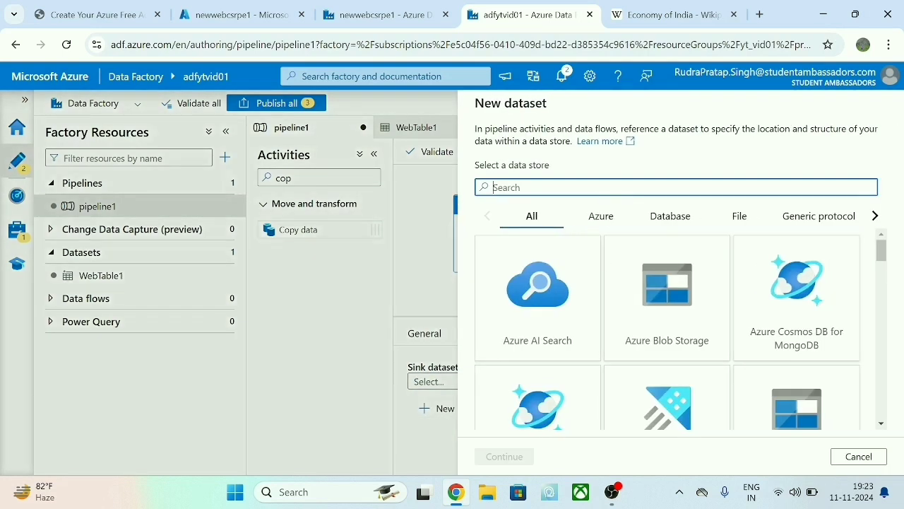
{"action": "type", "text": "f"}
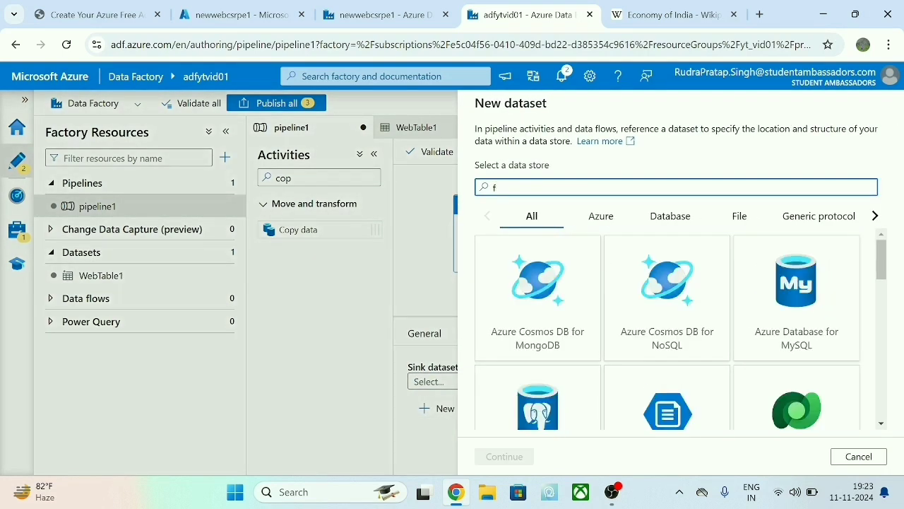
{"action": "type", "text": "il"}
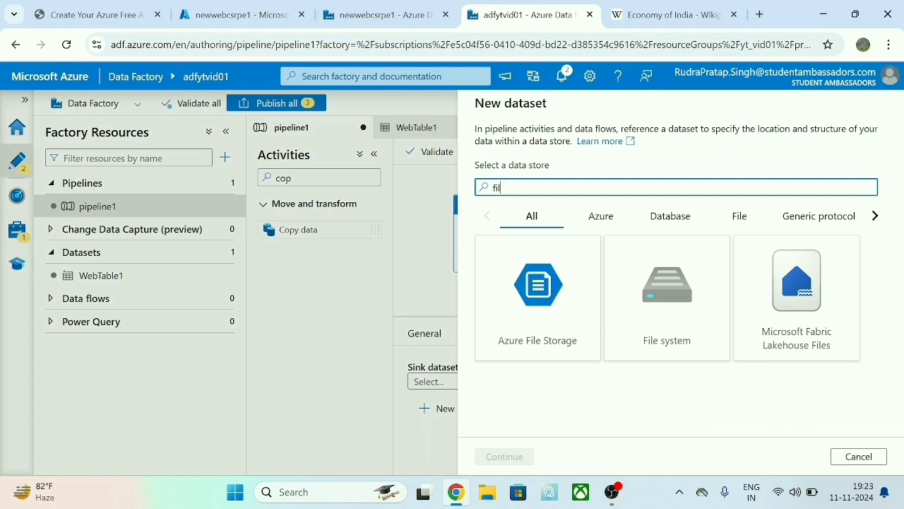
{"action": "left_click", "coordinate": [645, 332]}
{"action": "left_click", "coordinate": [510, 457]}
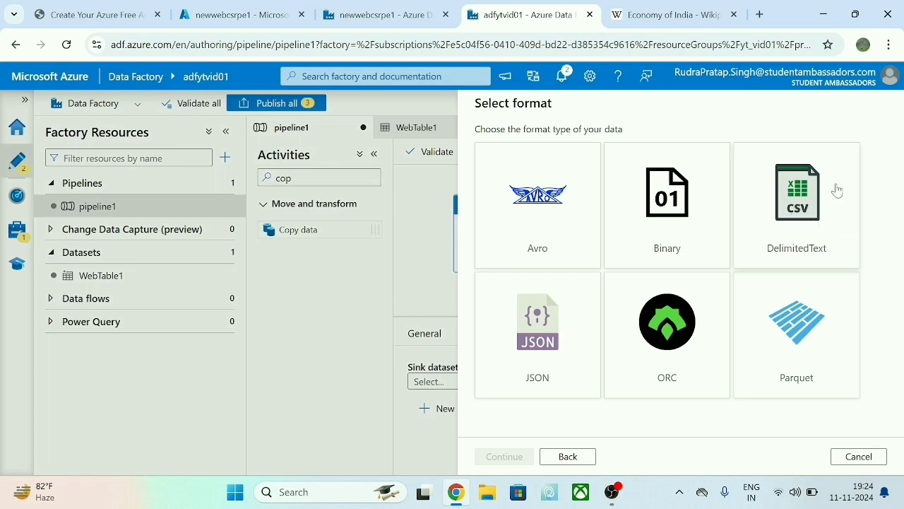
Choose DelimitedText as the sink dataset's format and start a new file system linked service for it.
{"action": "left_click", "coordinate": [821, 205]}
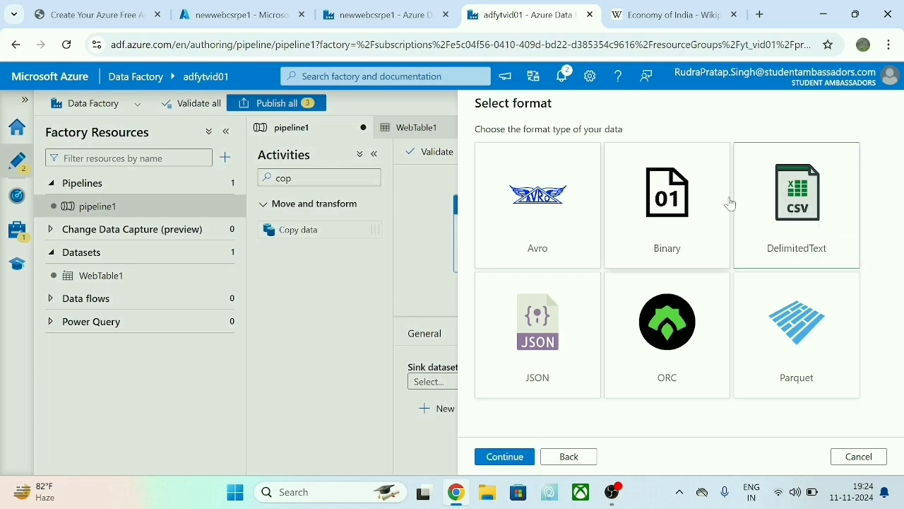
{"action": "left_click", "coordinate": [508, 456]}
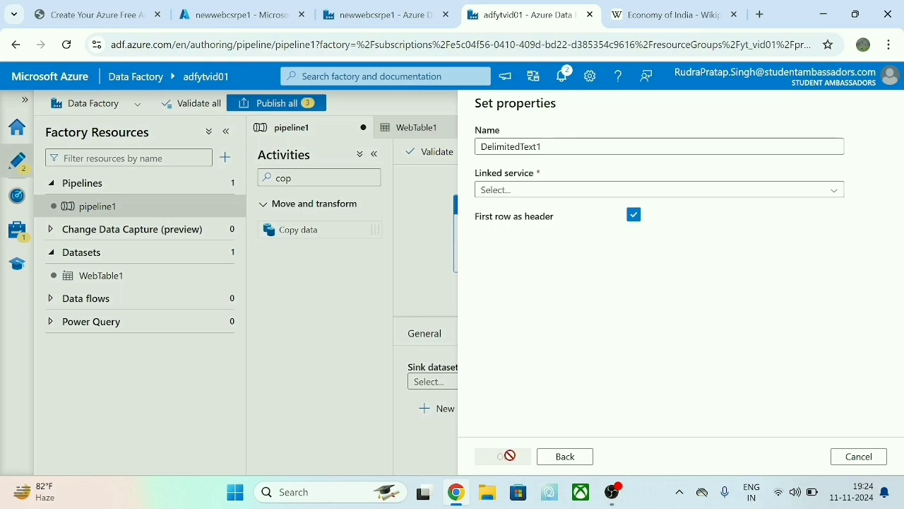
{"action": "left_click", "coordinate": [656, 190]}
{"action": "left_click", "coordinate": [621, 233]}
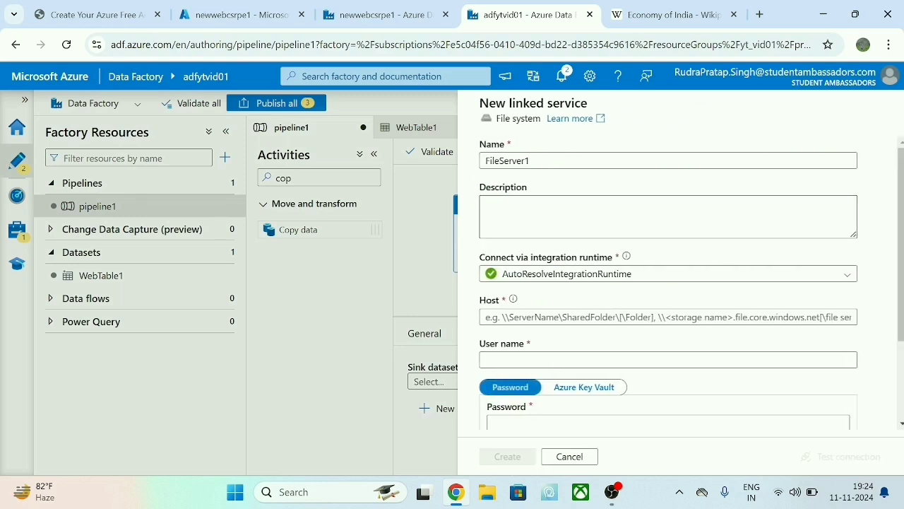
{"action": "left_click", "coordinate": [565, 316]}
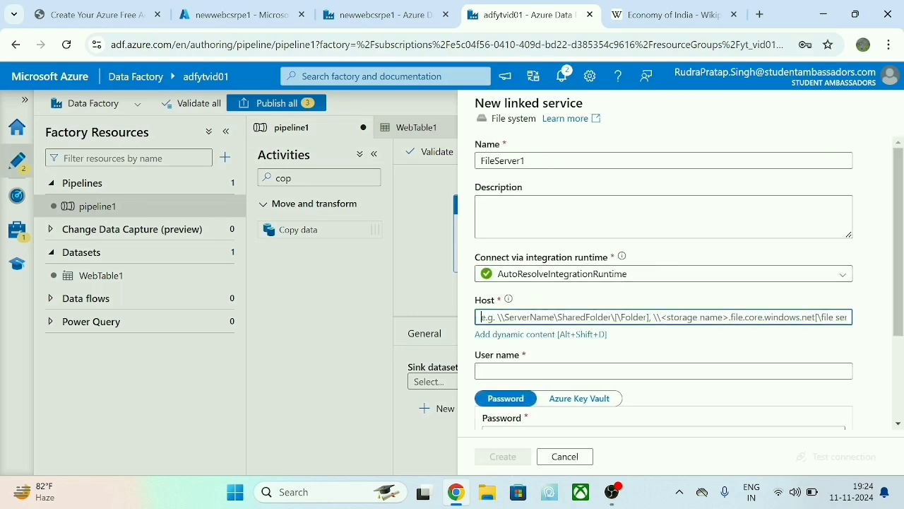
{"action": "left_click", "coordinate": [512, 150]}
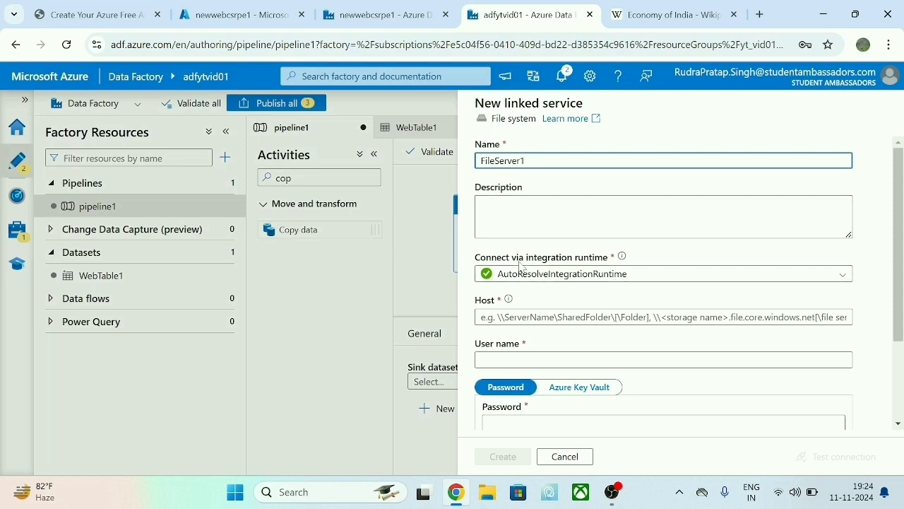
{"action": "left_click_drag", "start_coordinate": [483, 263], "coordinate": [588, 265]}
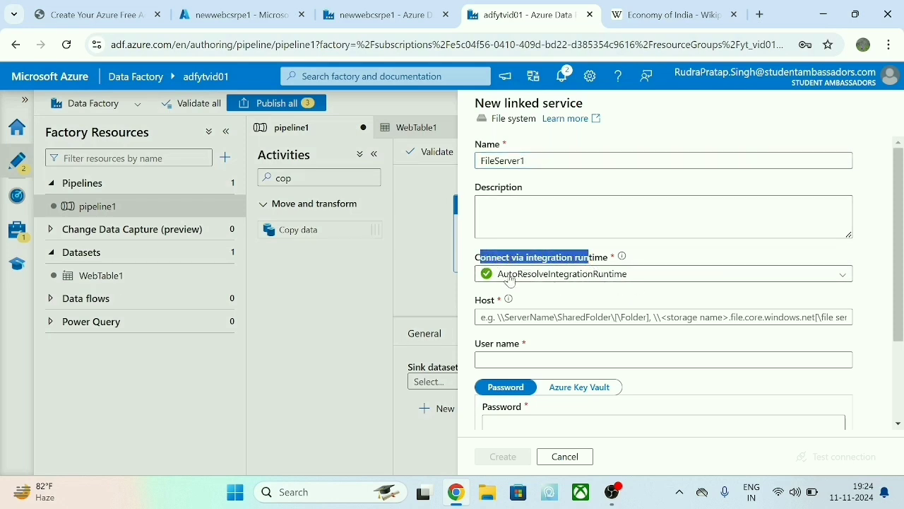
{"action": "left_click", "coordinate": [535, 316]}
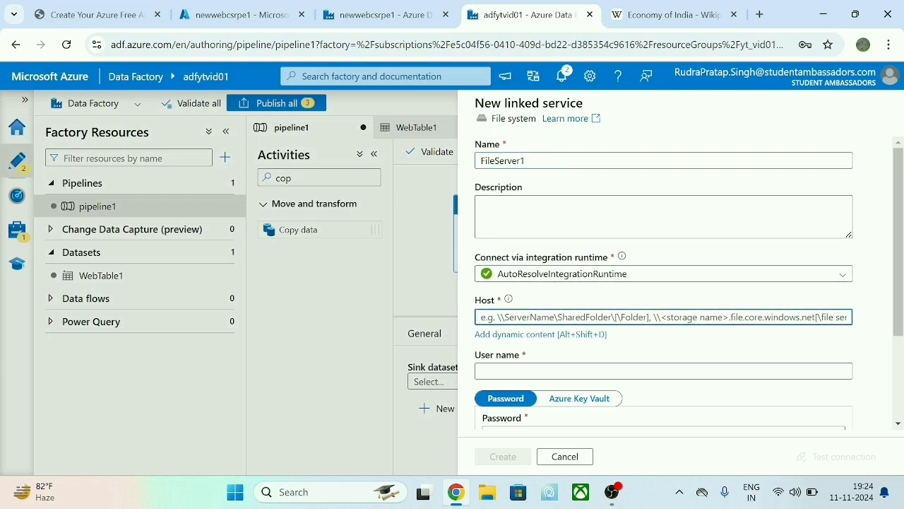
{"action": "left_click", "coordinate": [520, 303]}
Switch to File Explorer, open the Documents folder, and copy its address.
{"action": "left_click", "coordinate": [488, 490]}
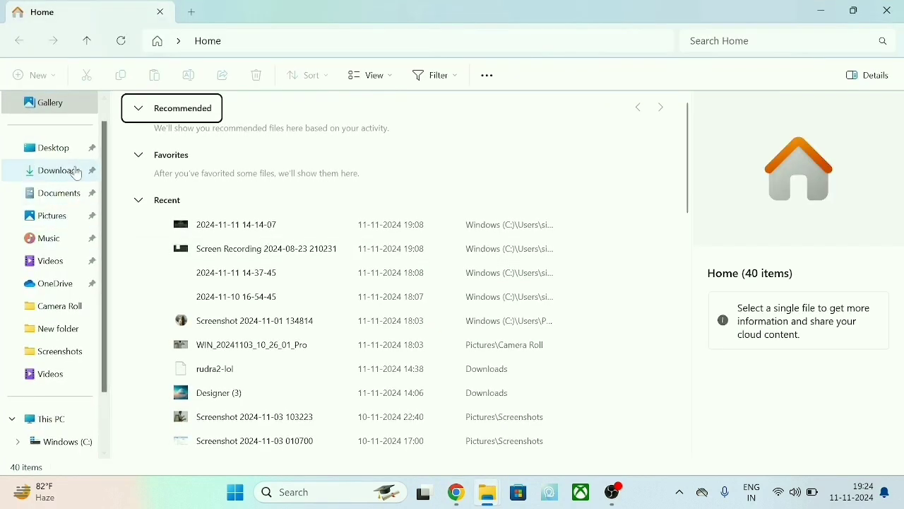
{"action": "left_click", "coordinate": [56, 194]}
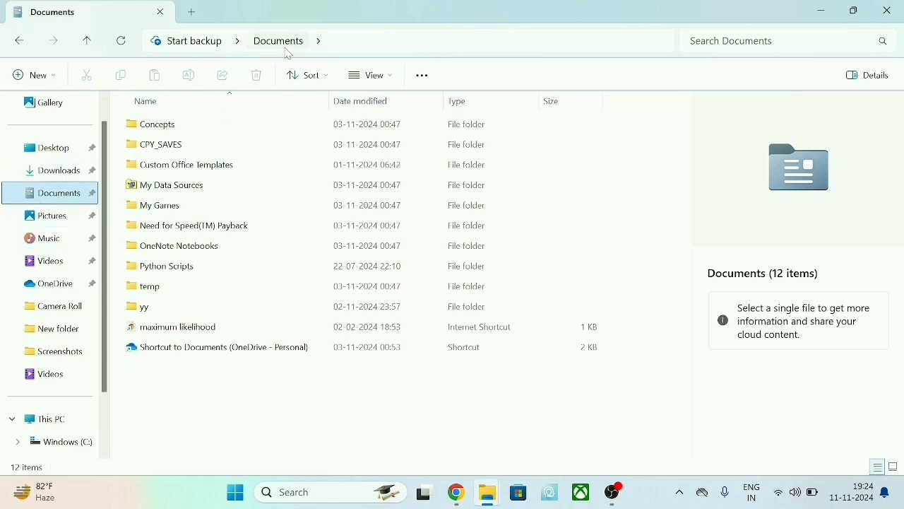
{"action": "mouse_move", "coordinate": [487, 490]}
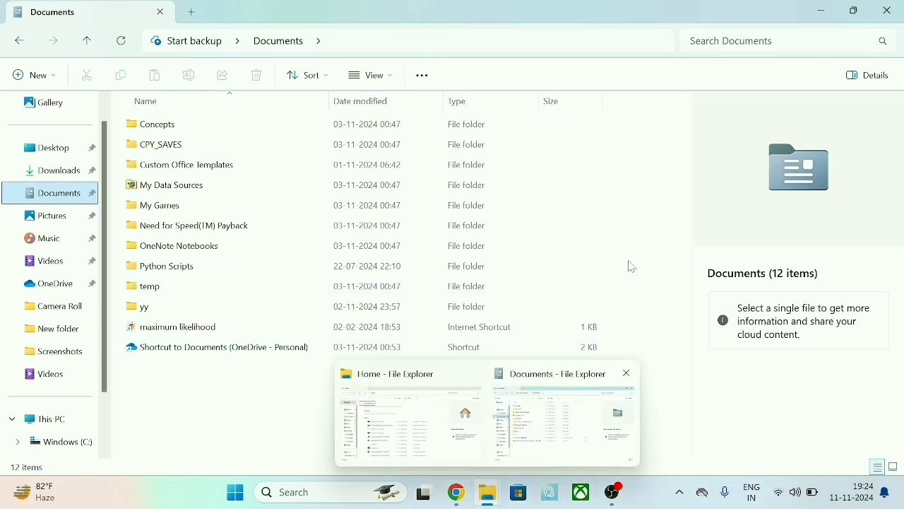
{"action": "left_click", "coordinate": [51, 148]}
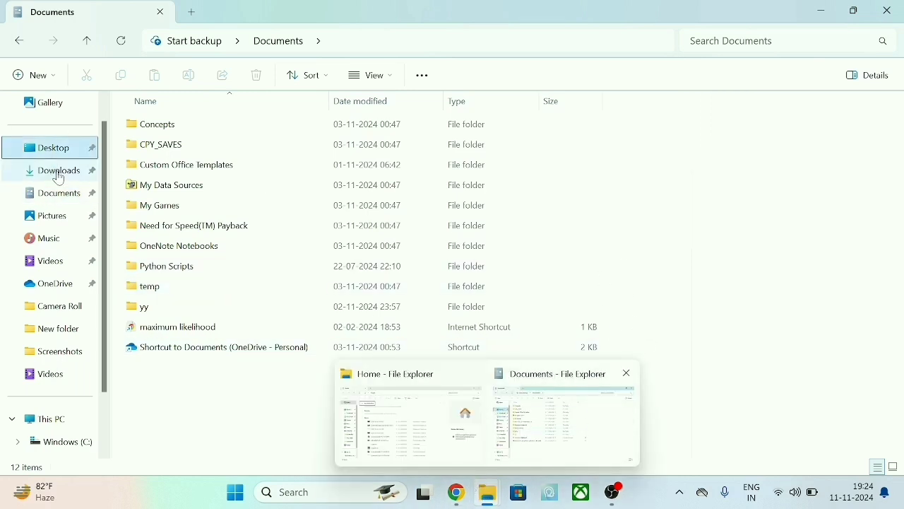
{"action": "left_click", "coordinate": [63, 191]}
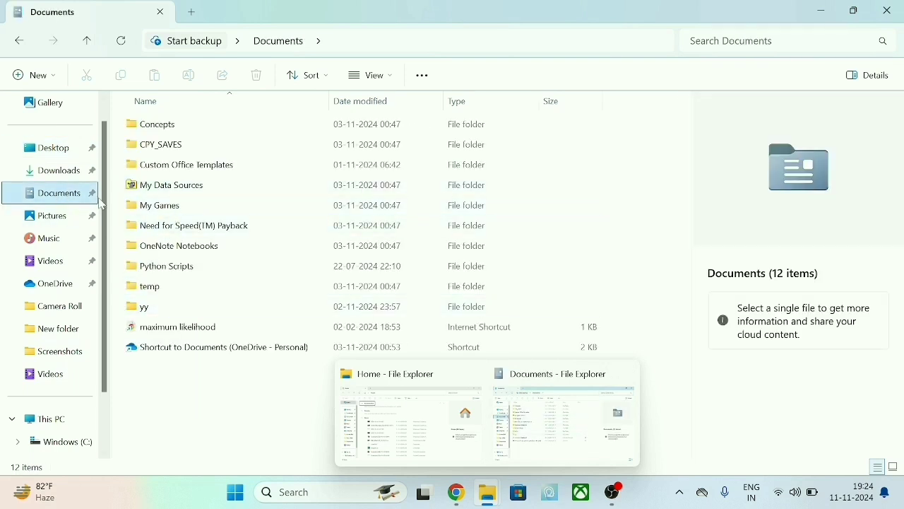
{"action": "right_click", "coordinate": [276, 44]}
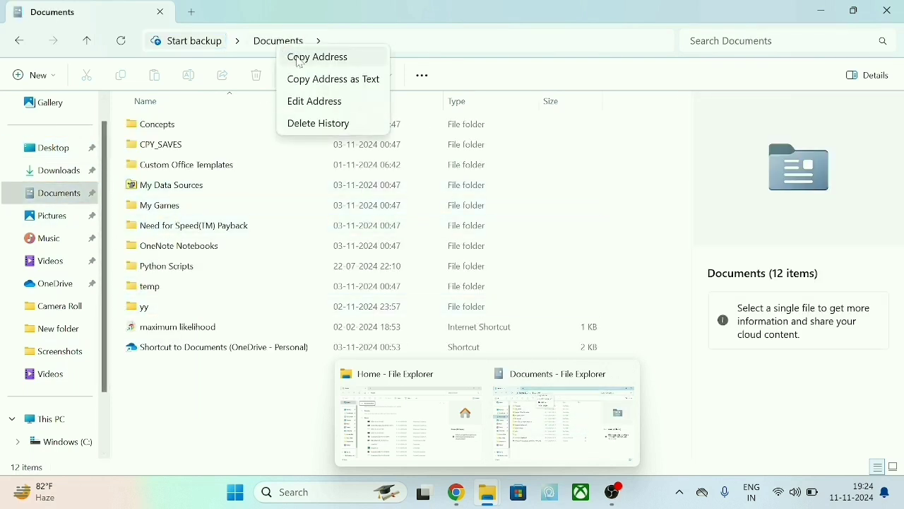
{"action": "left_click", "coordinate": [299, 61]}
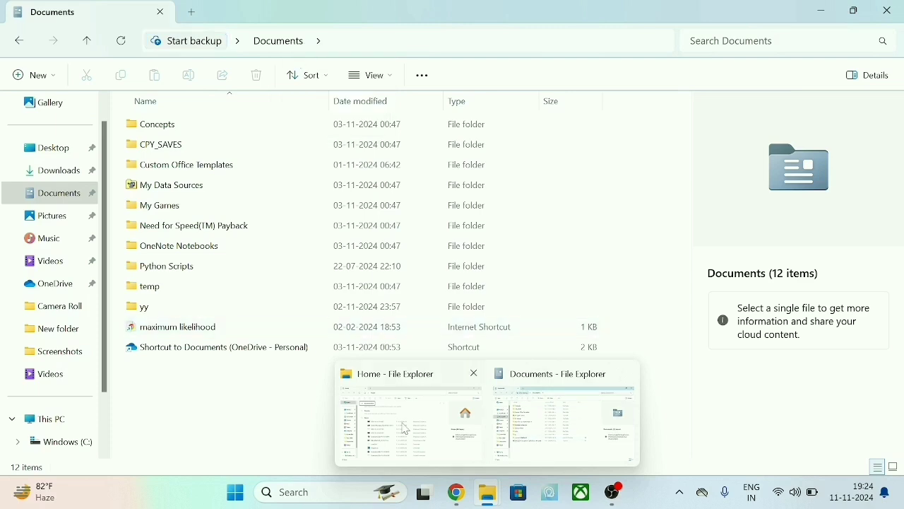
{"action": "mouse_move", "coordinate": [406, 429]}
Back in Azure Data Factory, paste the Documents folder path as the host, enter the account user name and password, and create the linked service.
{"action": "left_click", "coordinate": [456, 493]}
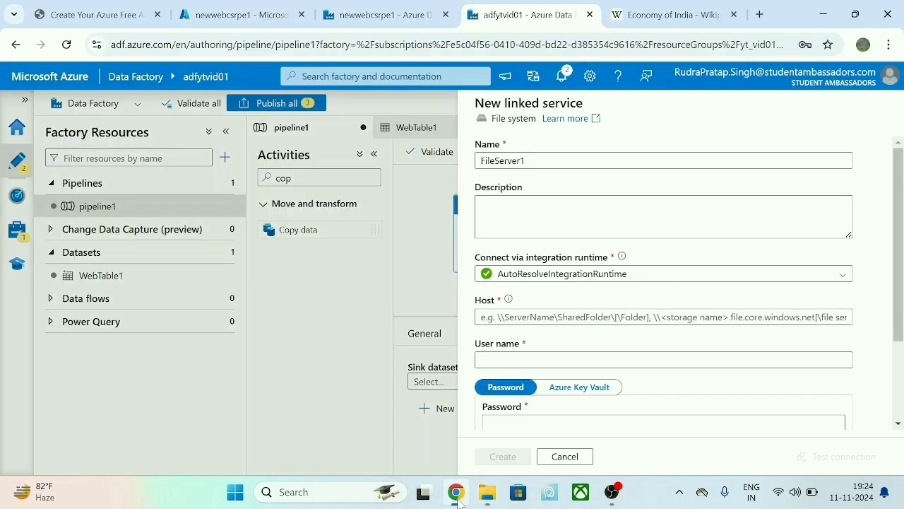
{"action": "left_click", "coordinate": [547, 322]}
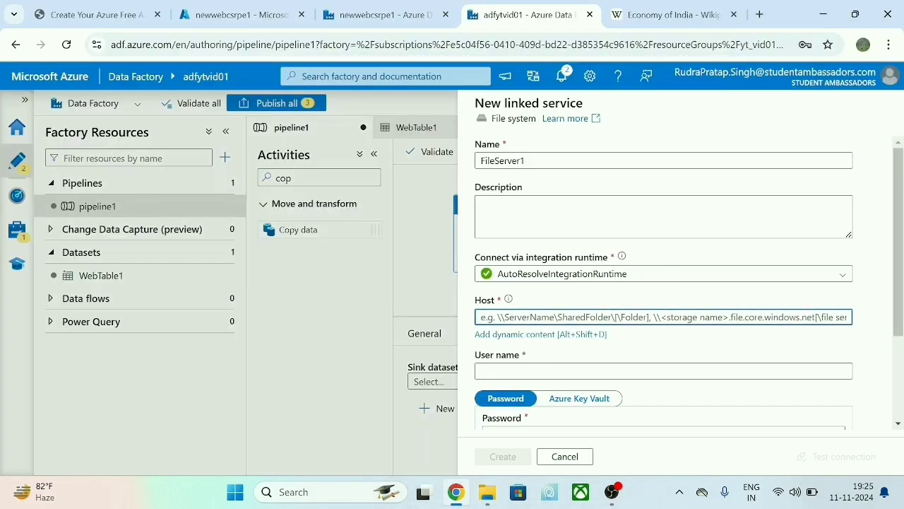
{"action": "key", "text": "ctrl+v"}
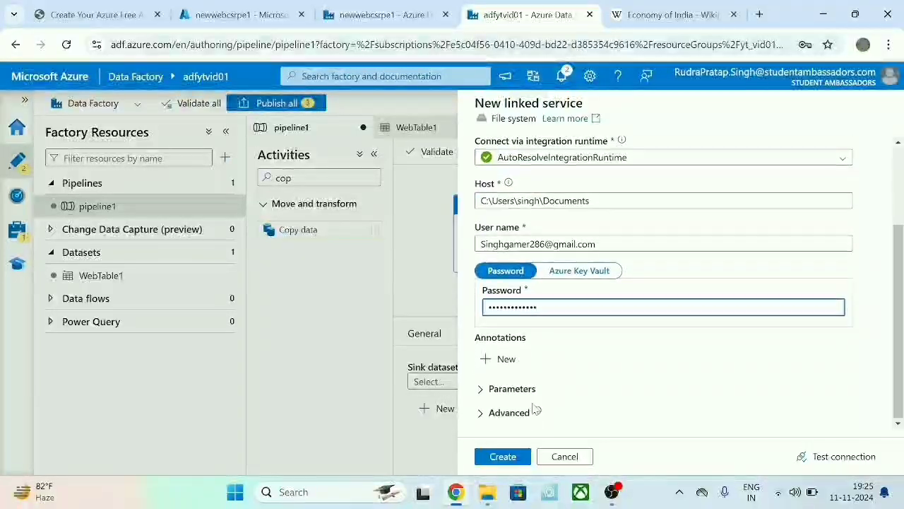
{"action": "left_click", "coordinate": [515, 456]}
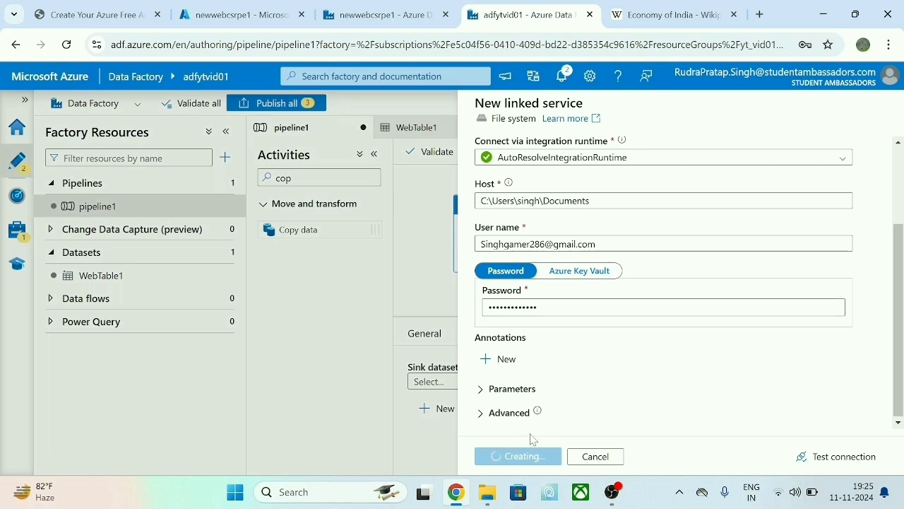
{"action": "scroll", "coordinate": [622, 212], "scroll_direction": "up", "scroll_amount": 2}
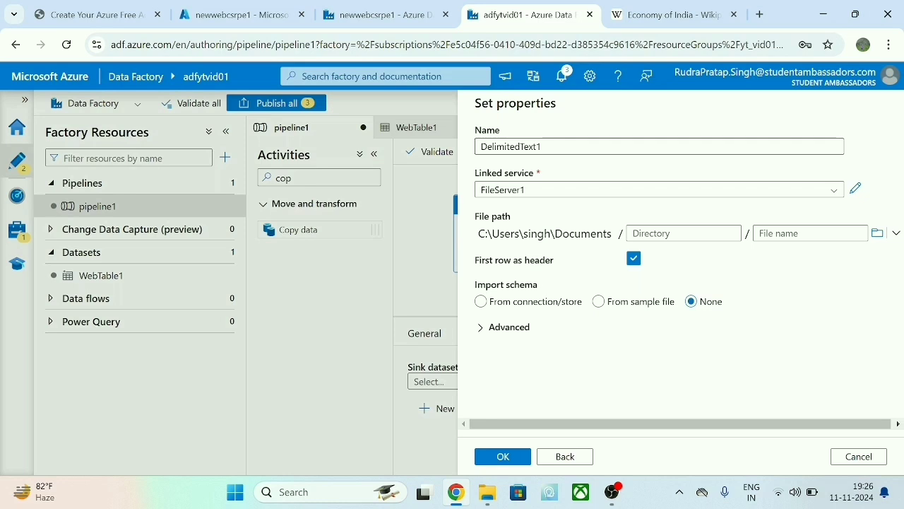
Name the sink file ytwebscraped, set the schema import to None, and confirm the dataset properties.
{"action": "left_click", "coordinate": [675, 233]}
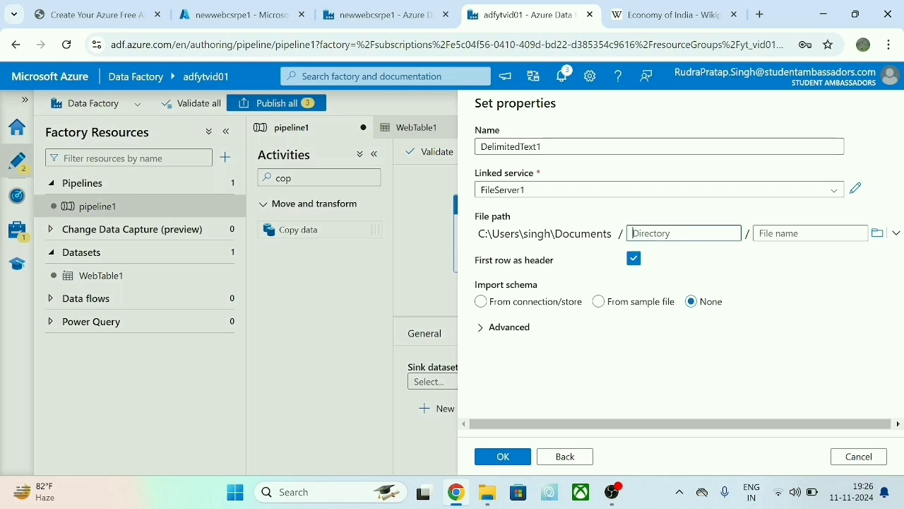
{"action": "left_click", "coordinate": [798, 233]}
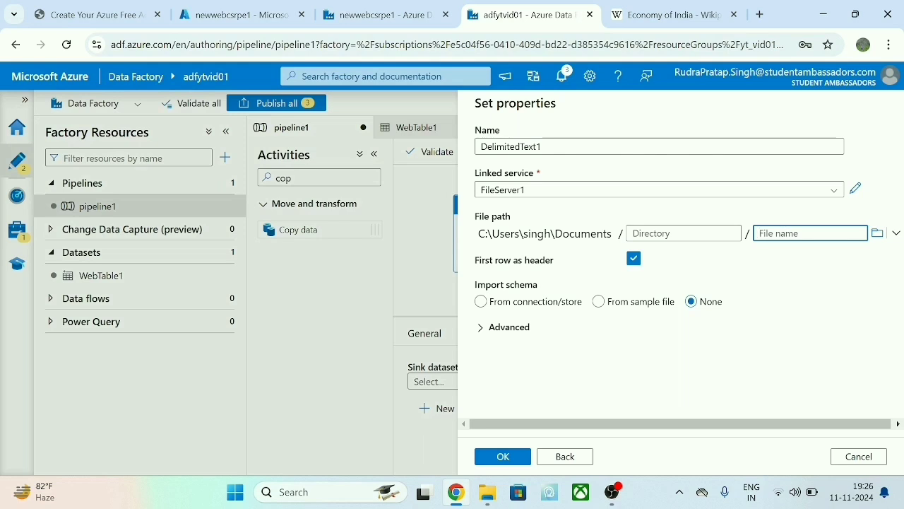
{"action": "type", "text": "ytwebscraped"}
{"action": "left_click_drag", "start_coordinate": [536, 286], "coordinate": [477, 286]}
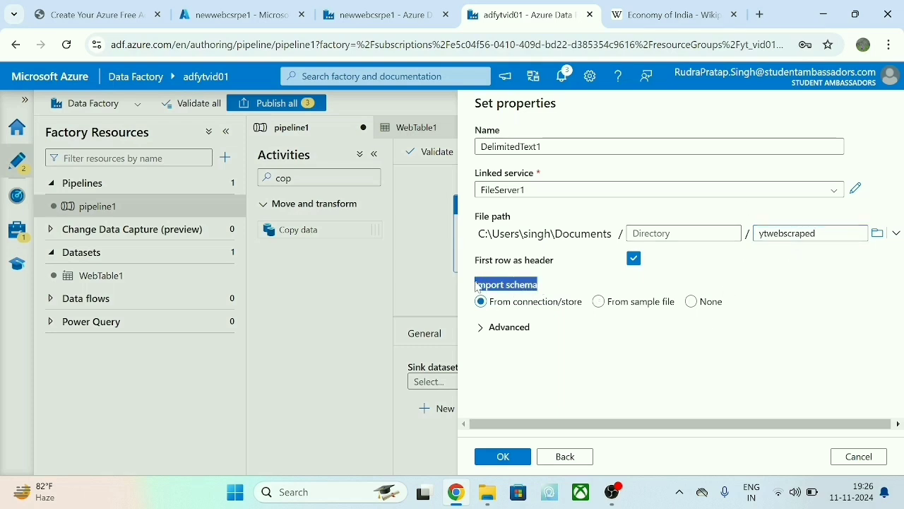
{"action": "left_click", "coordinate": [703, 303]}
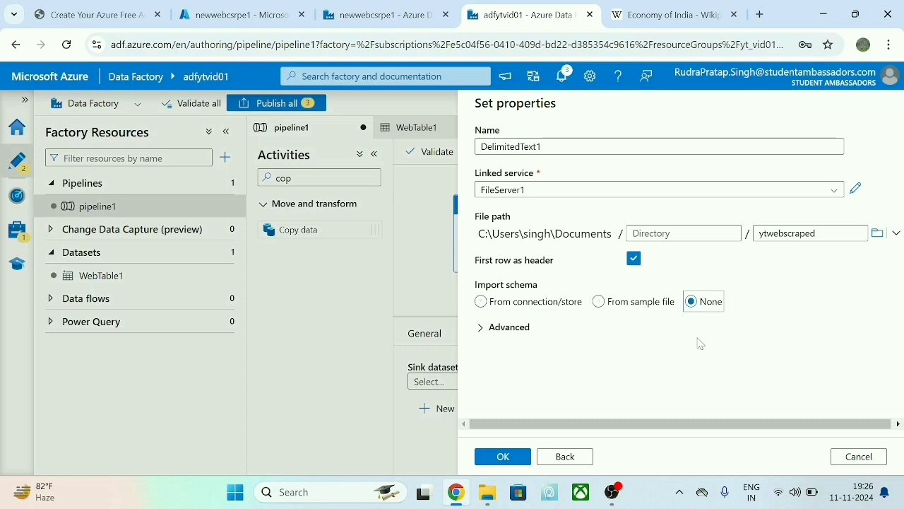
{"action": "left_click", "coordinate": [503, 457]}
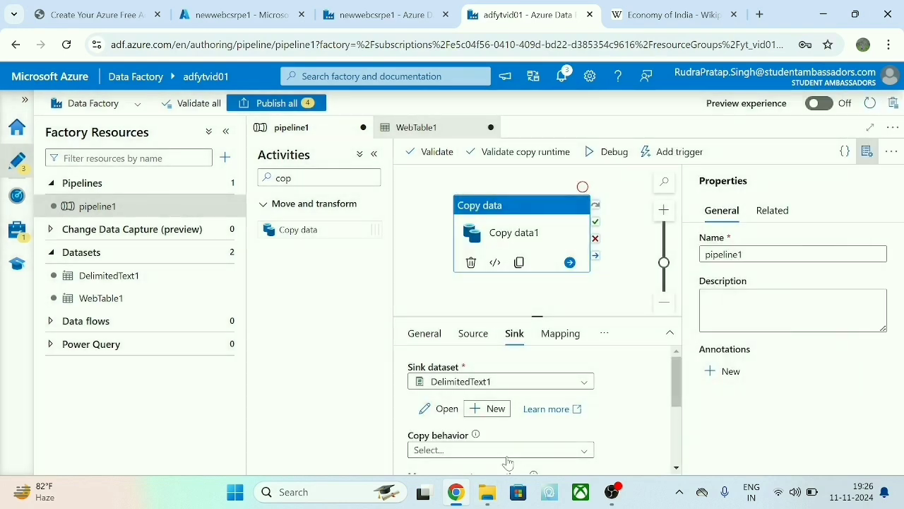
Validate pipeline1's copy runtime, then debug the pipeline and check the Copy data1 run output.
{"action": "scroll", "coordinate": [543, 427], "scroll_direction": "down", "scroll_amount": 5}
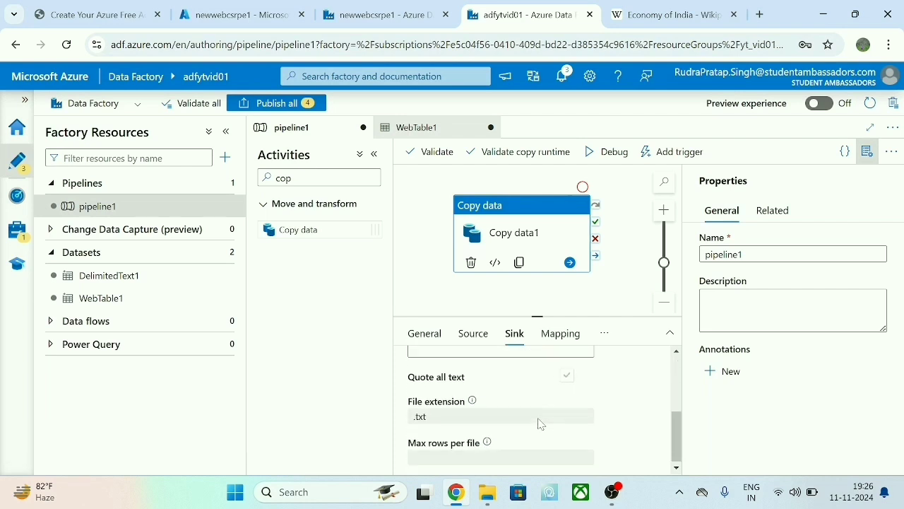
{"action": "left_click", "coordinate": [529, 152]}
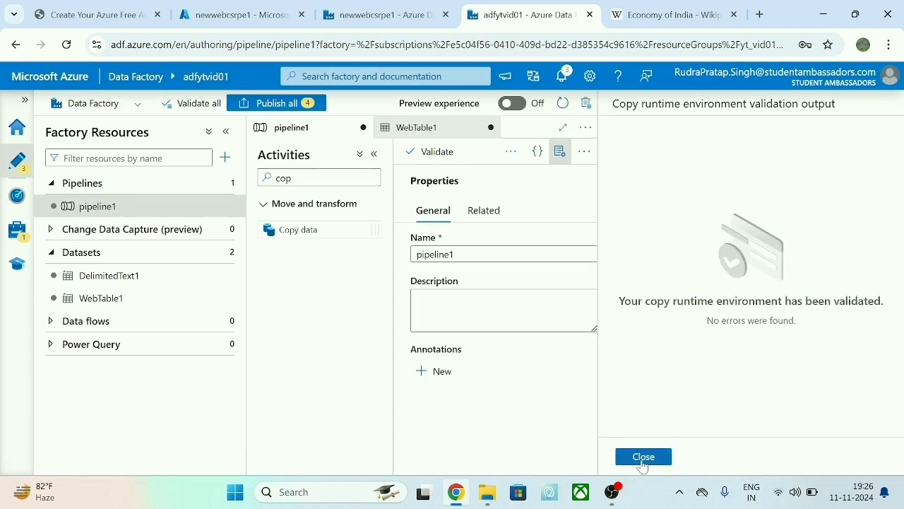
{"action": "left_click", "coordinate": [643, 457]}
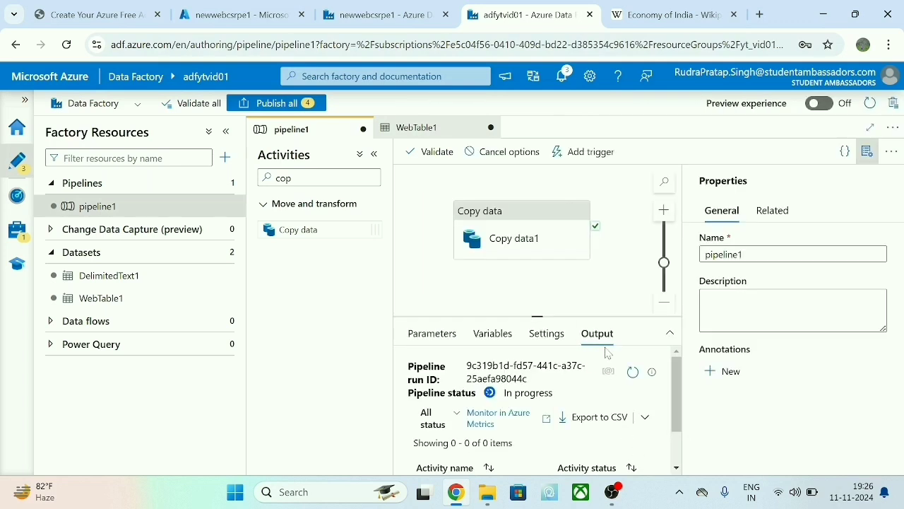
{"action": "scroll", "coordinate": [573, 357], "scroll_direction": "down", "scroll_amount": 1}
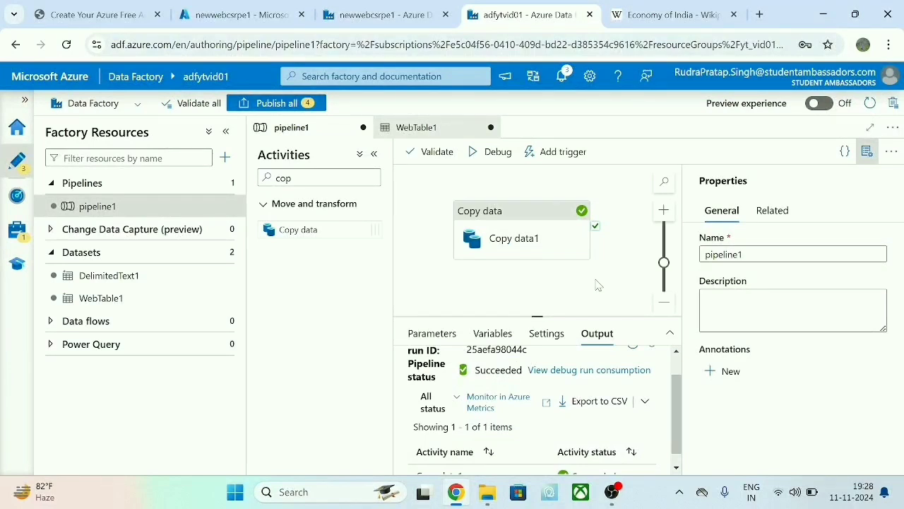
{"action": "scroll", "coordinate": [559, 261], "scroll_direction": "down", "scroll_amount": 1}
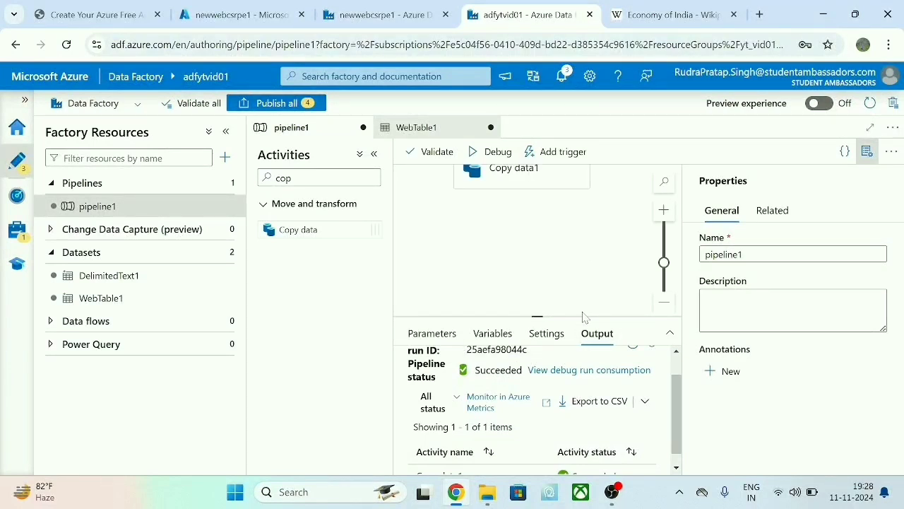
{"action": "scroll", "coordinate": [539, 254], "scroll_direction": "up", "scroll_amount": 2}
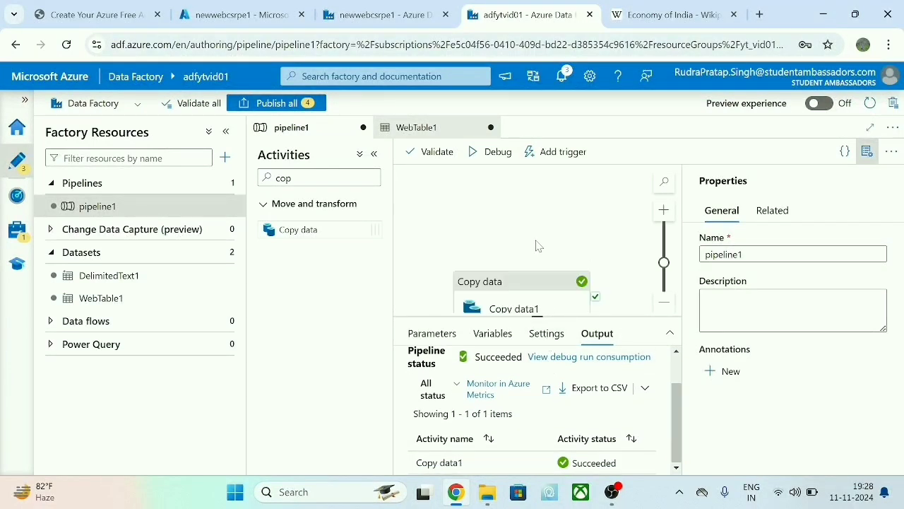
Publish all pending changes: pipeline1, the WebTable1 and DelimitedText1 datasets, and the Web1 linked service.
{"action": "left_click", "coordinate": [557, 152]}
{"action": "left_click", "coordinate": [292, 104]}
{"action": "left_click", "coordinate": [309, 103]}
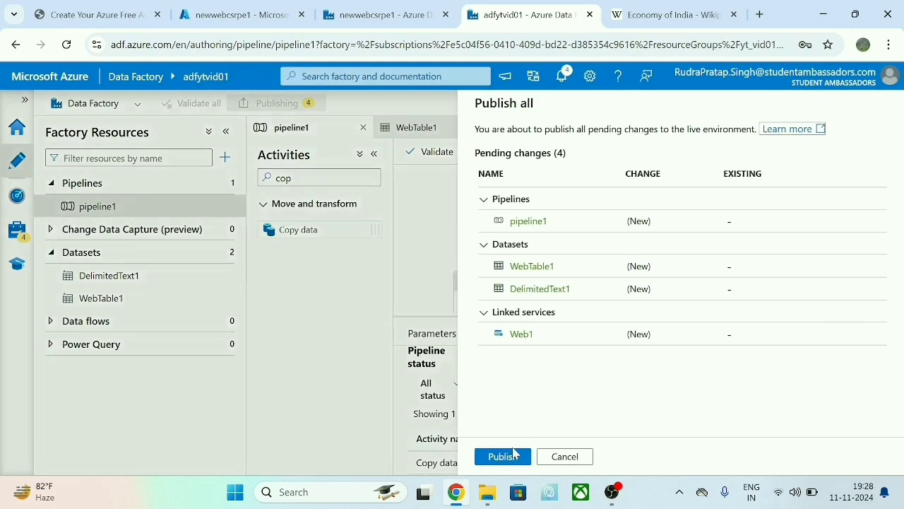
{"action": "left_click", "coordinate": [515, 454]}
{"action": "scroll", "coordinate": [514, 283], "scroll_direction": "down", "scroll_amount": 2}
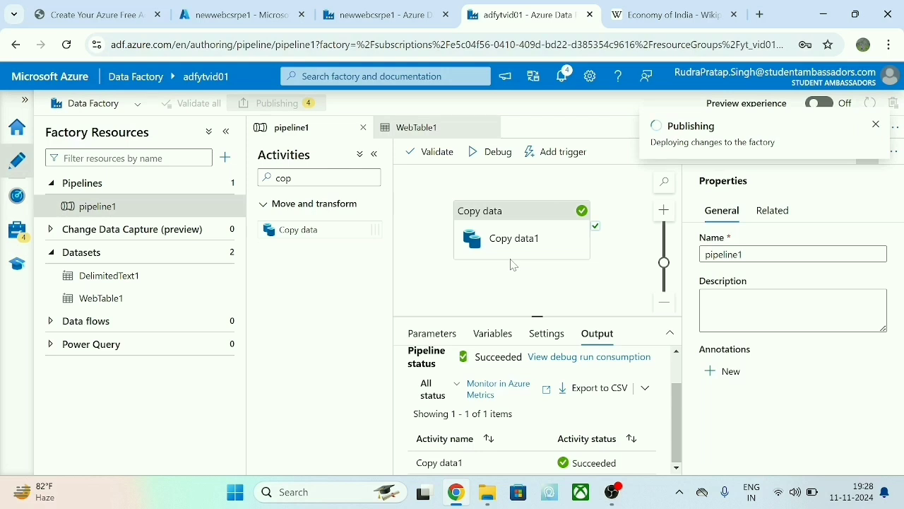
Trigger pipeline1 to run now and confirm the pipeline run.
{"action": "mouse_move", "coordinate": [509, 264]}
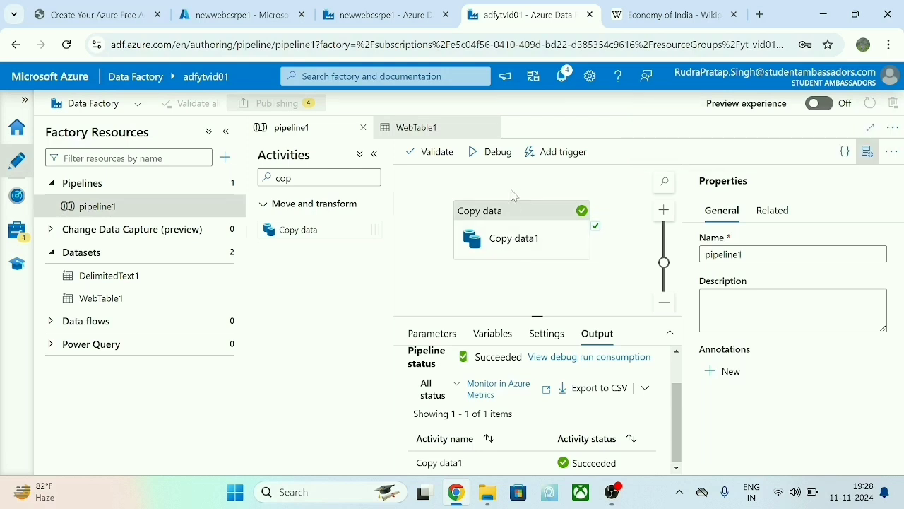
{"action": "left_click", "coordinate": [569, 152]}
{"action": "left_click", "coordinate": [583, 181]}
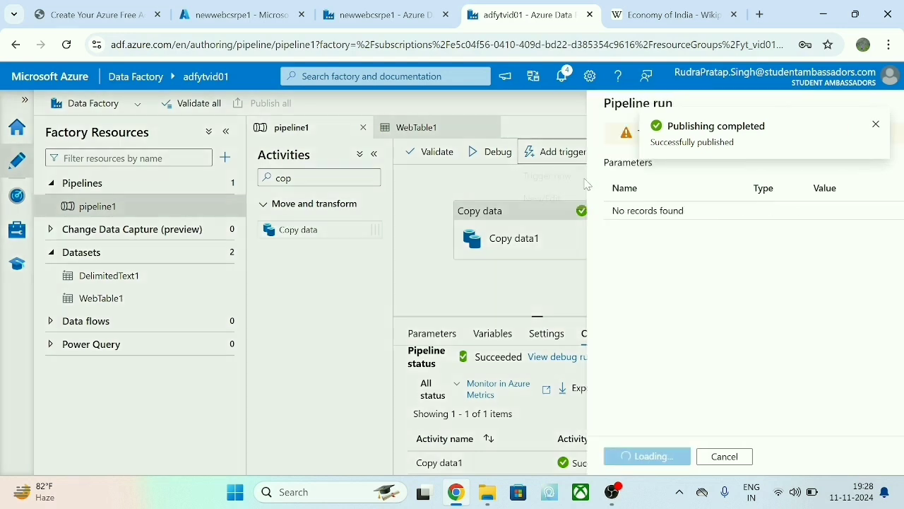
{"action": "left_click", "coordinate": [523, 456]}
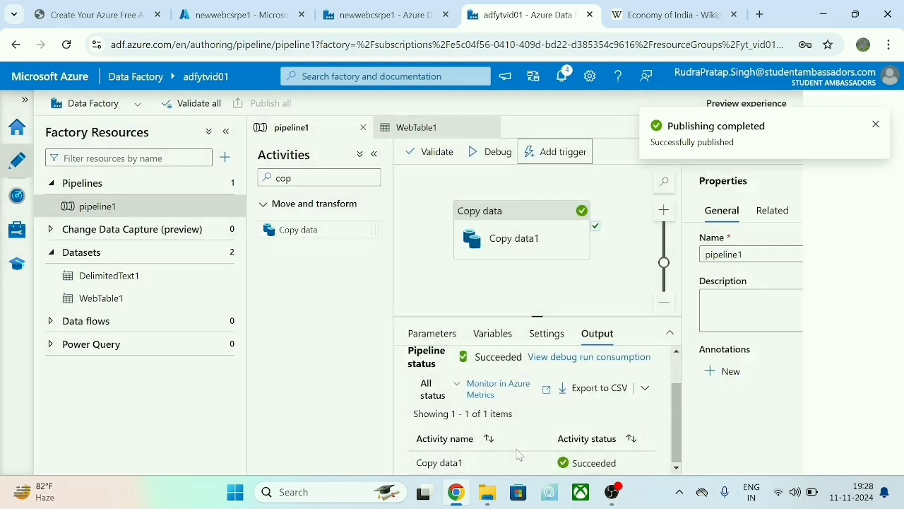
Clear the pop-up messages, review the notifications for the pipeline1 run, and refresh the data factory.
{"action": "left_click", "coordinate": [876, 125]}
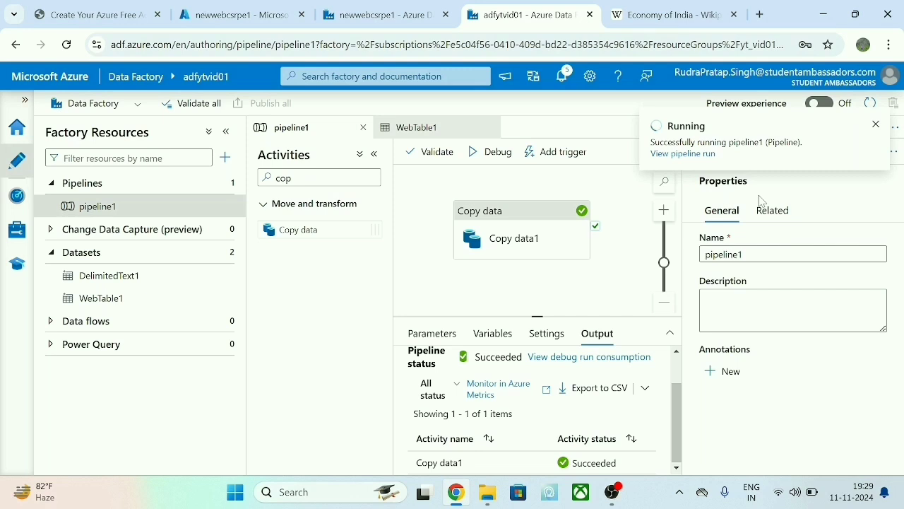
{"action": "left_click_drag", "start_coordinate": [706, 126], "coordinate": [662, 129]}
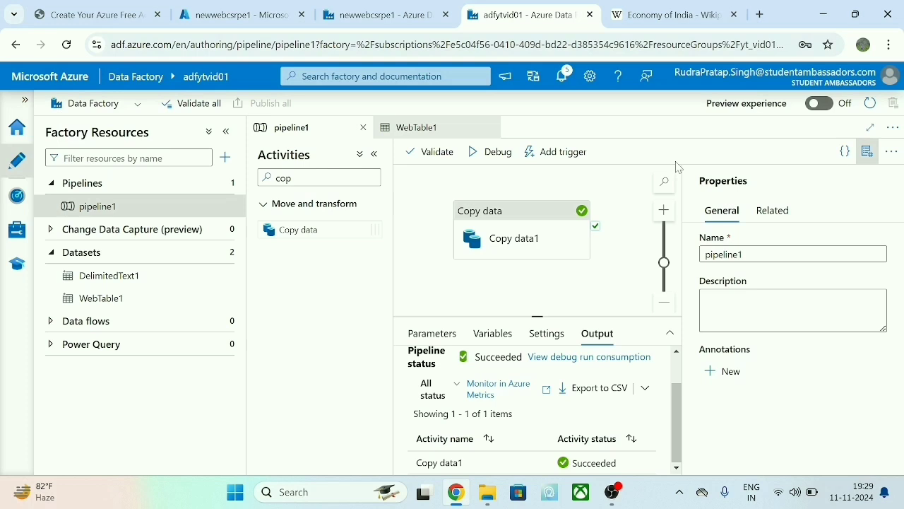
{"action": "left_click", "coordinate": [563, 77]}
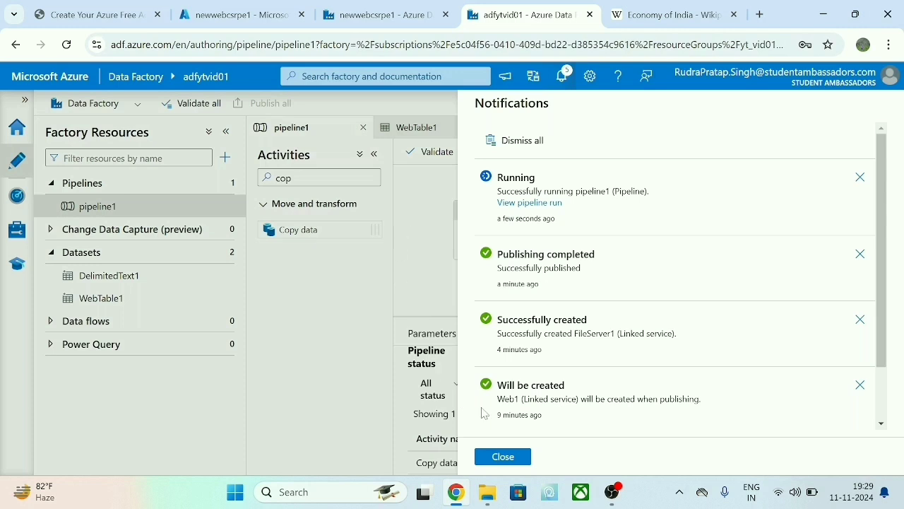
{"action": "left_click", "coordinate": [505, 457]}
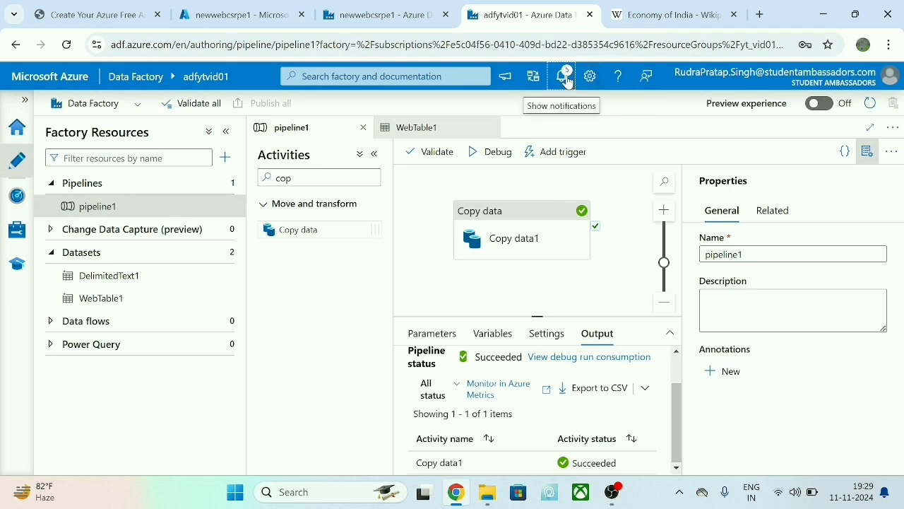
{"action": "left_click", "coordinate": [595, 234]}
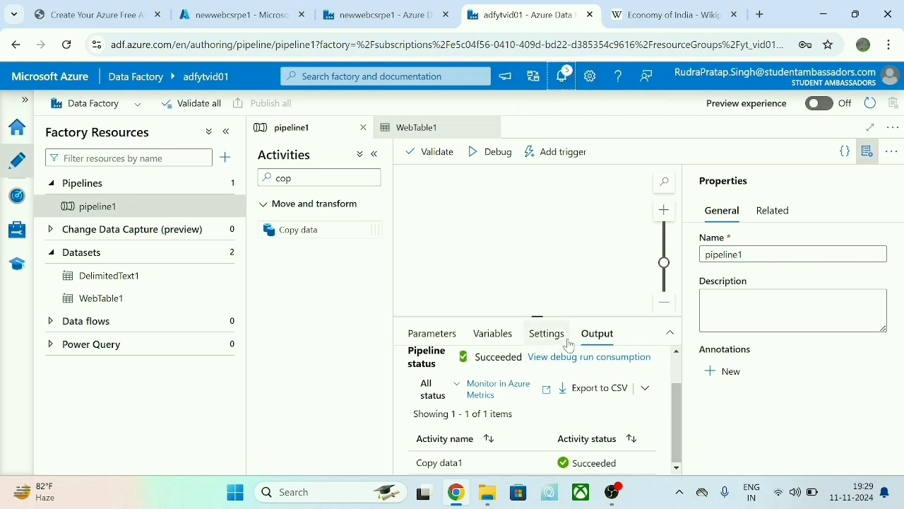
{"action": "left_click", "coordinate": [869, 105]}
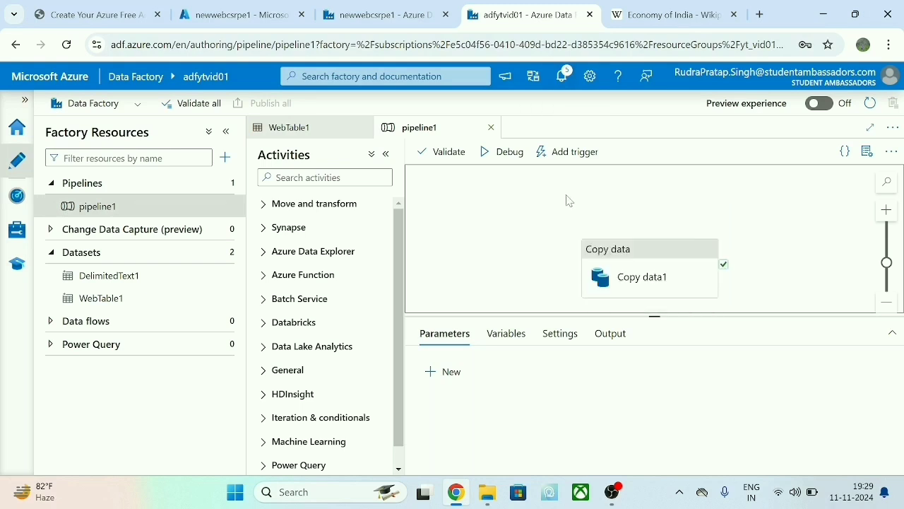
View the triggered pipeline1 run from the notifications and refresh its activity runs to check the Copy data1 status.
{"action": "left_click", "coordinate": [562, 75]}
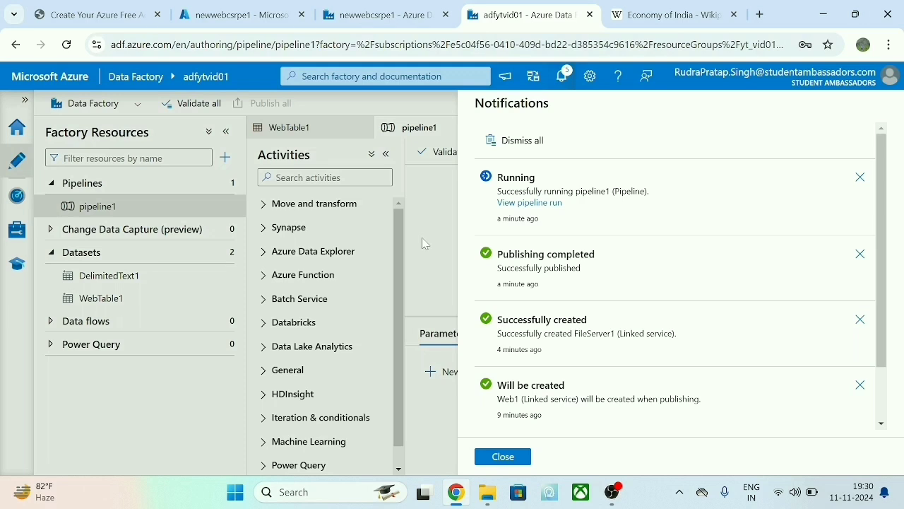
{"action": "left_click", "coordinate": [499, 203]}
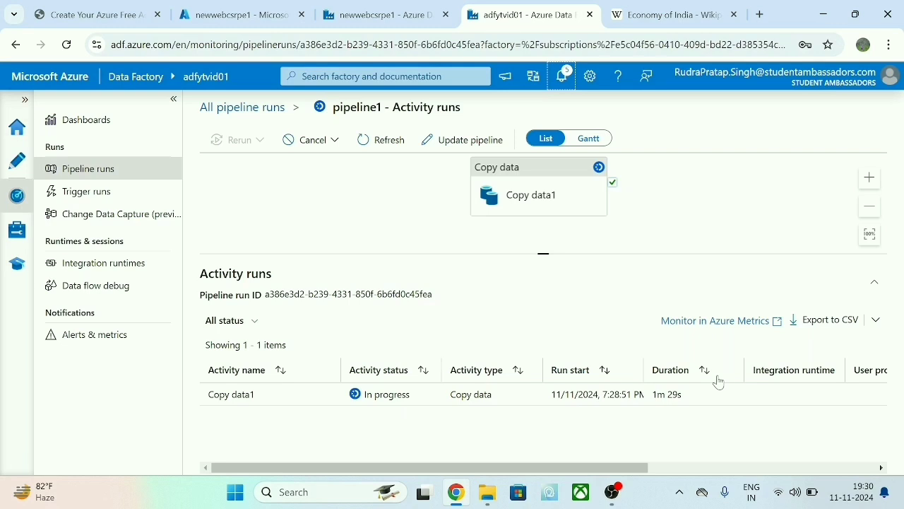
{"action": "left_click", "coordinate": [366, 142]}
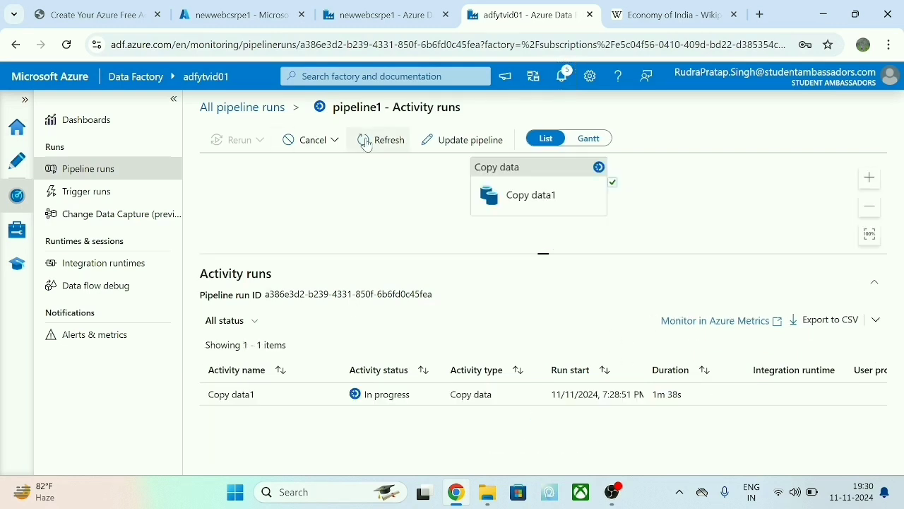
{"action": "left_click", "coordinate": [367, 141]}
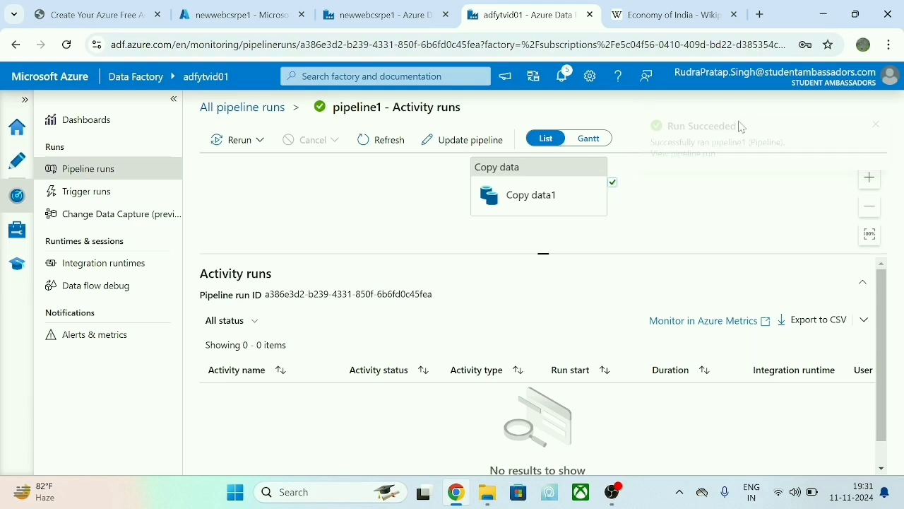
Switch to the Documents folder in File Explorer, locate the ytwebscraped file and try to open it.
{"action": "mouse_move", "coordinate": [502, 500]}
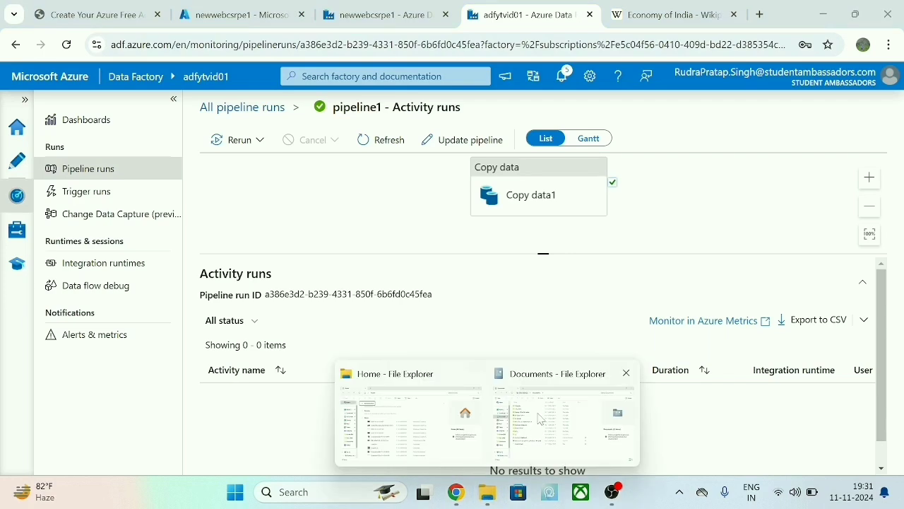
{"action": "left_click", "coordinate": [474, 373]}
{"action": "left_click", "coordinate": [476, 402]}
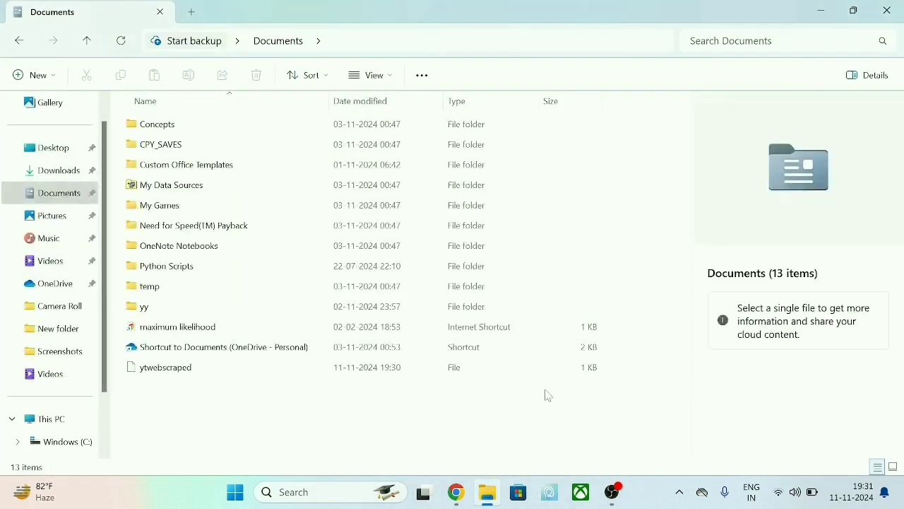
{"action": "double_click", "coordinate": [168, 368]}
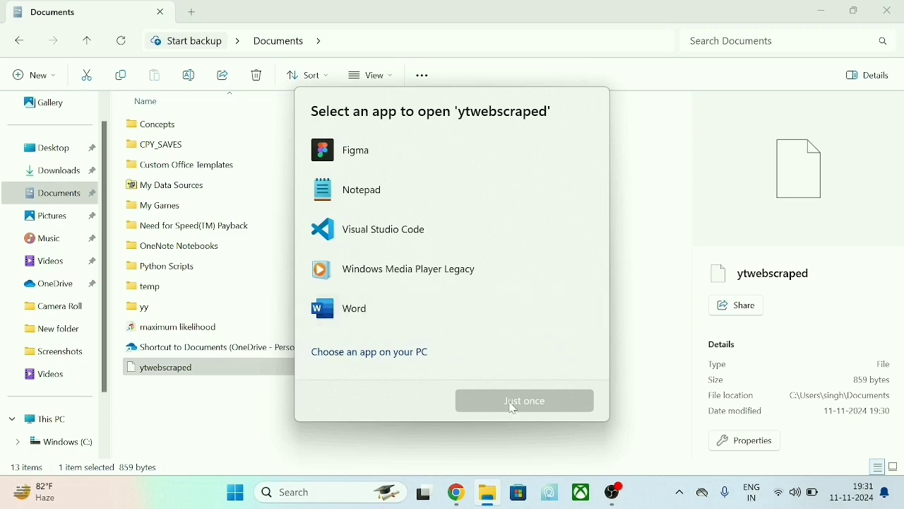
{"action": "left_click", "coordinate": [171, 411]}
{"action": "right_click", "coordinate": [172, 441]}
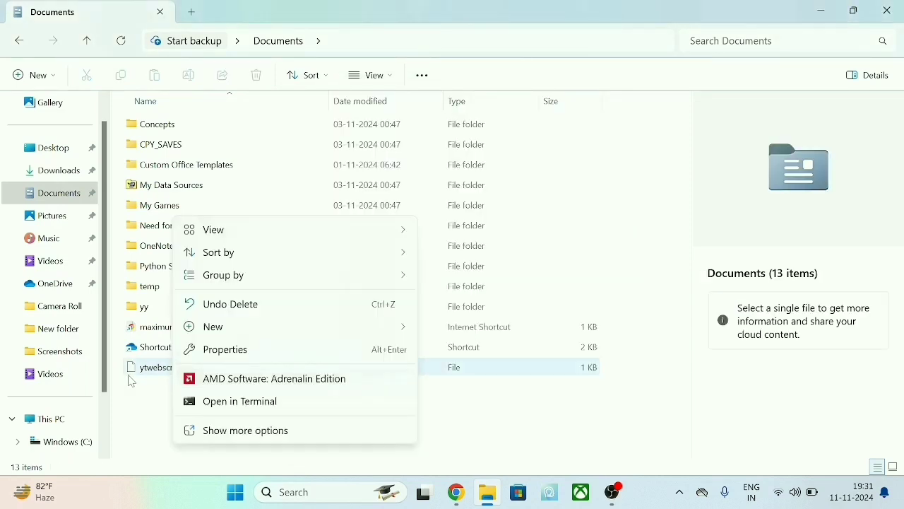
{"action": "left_click", "coordinate": [130, 372]}
{"action": "left_click", "coordinate": [168, 399]}
{"action": "left_click", "coordinate": [466, 493]}
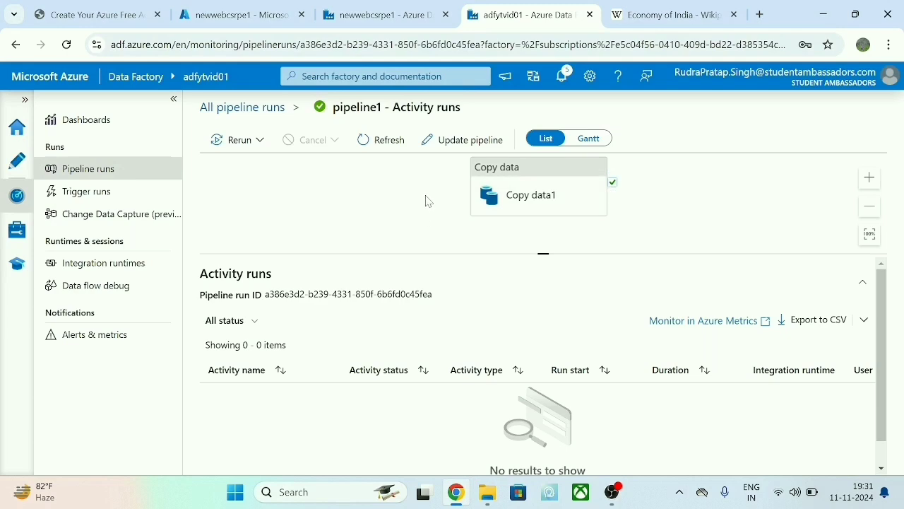
{"action": "left_click", "coordinate": [612, 492]}
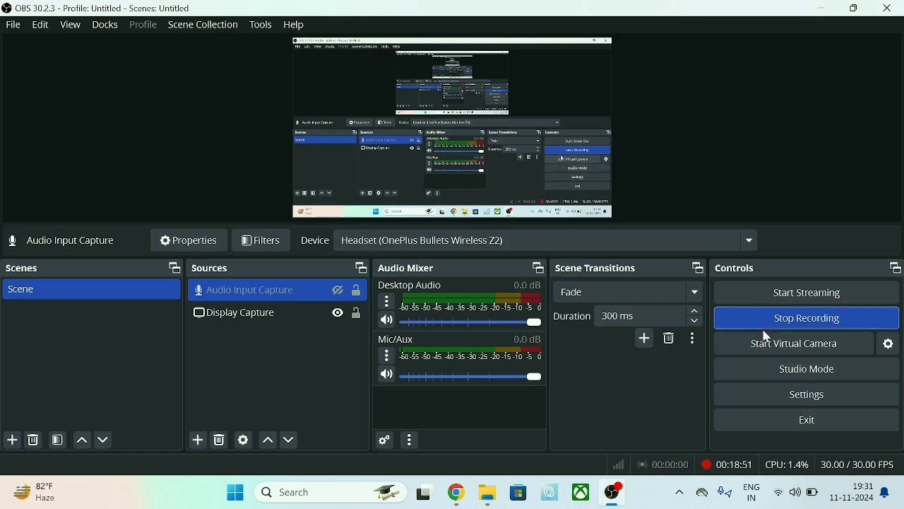